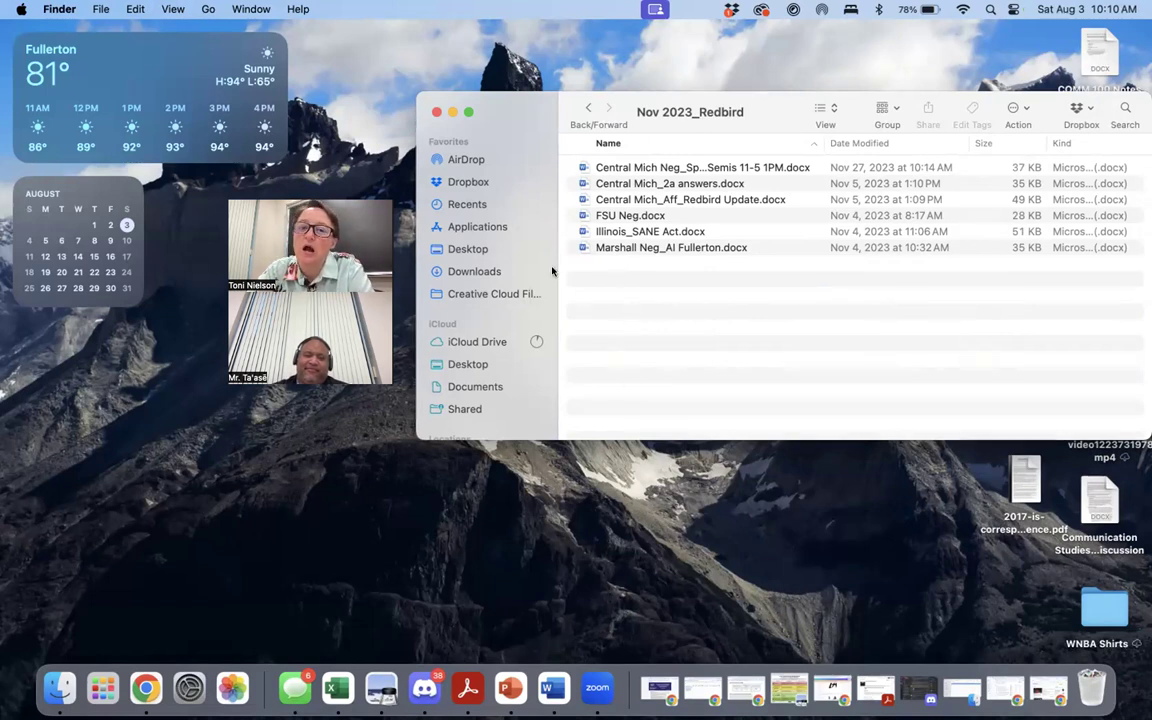
# Open the Central Mich_Aff_Redbird Update.docx file from the Nov 2023_Redbird folder.
pyautogui.click(640, 201)
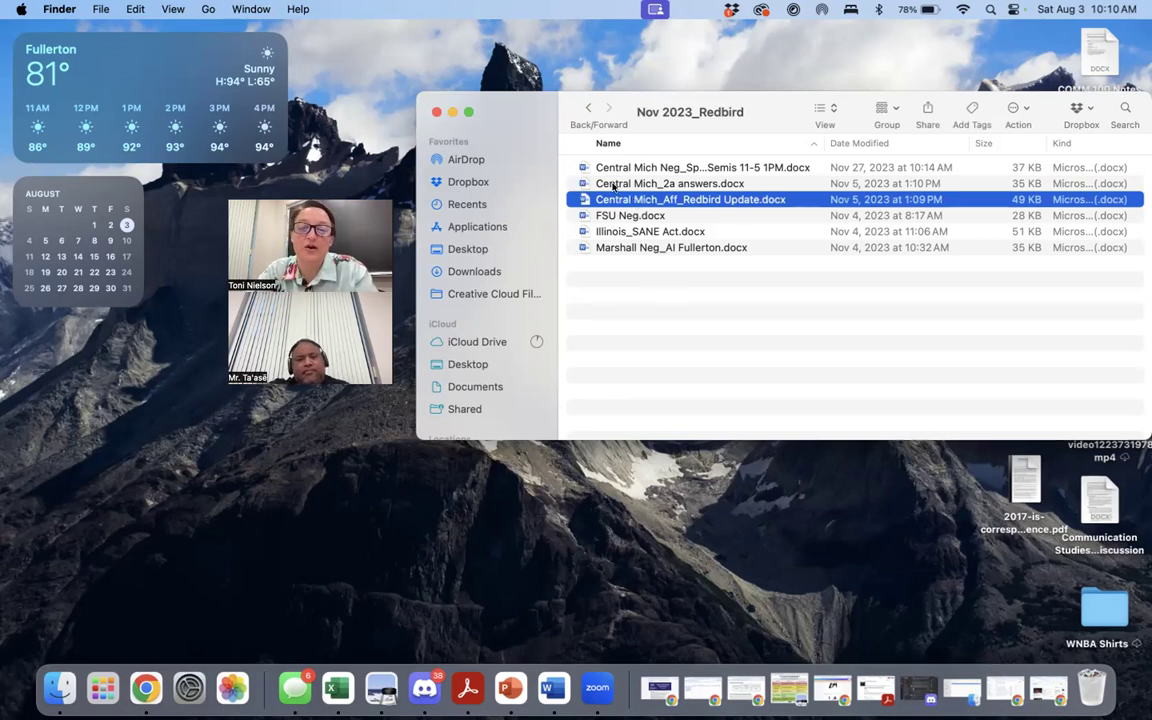
pyautogui.click(614, 185)
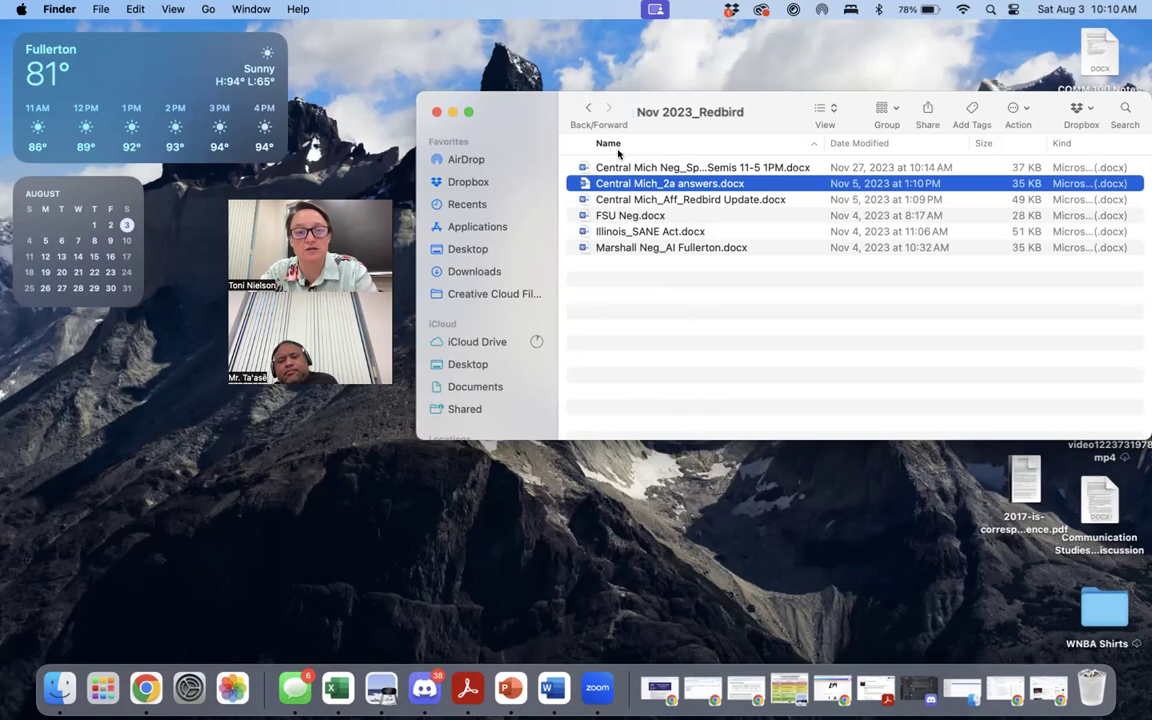
pyautogui.click(623, 200)
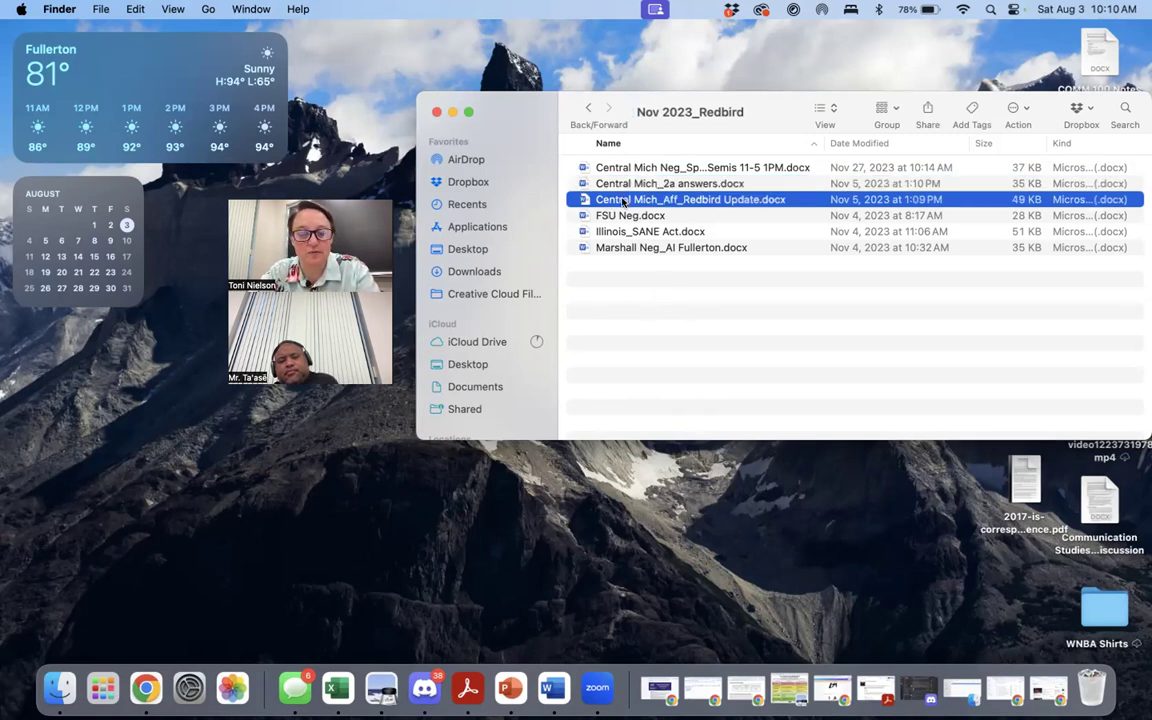
pyautogui.doubleClick(623, 200)
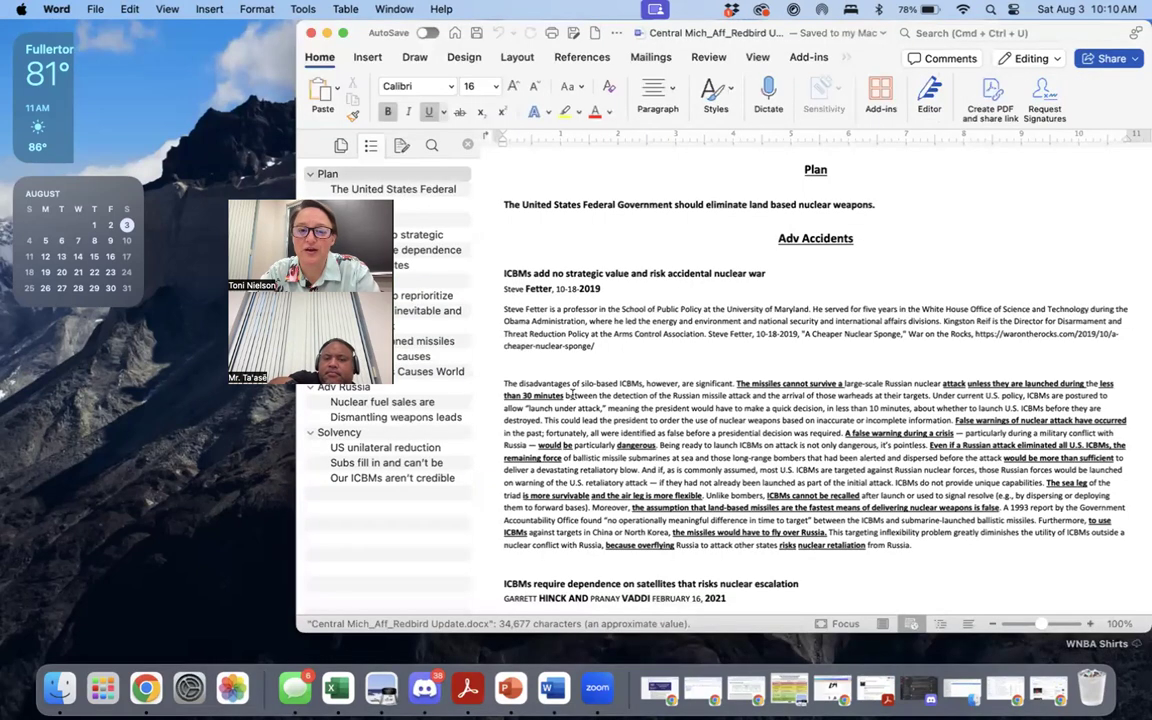
# Examine the first evidence card under Adv Accidents, including its citation, underlined text and the tagline about ICBMs adding no strategic value.
pyautogui.click(623, 392)
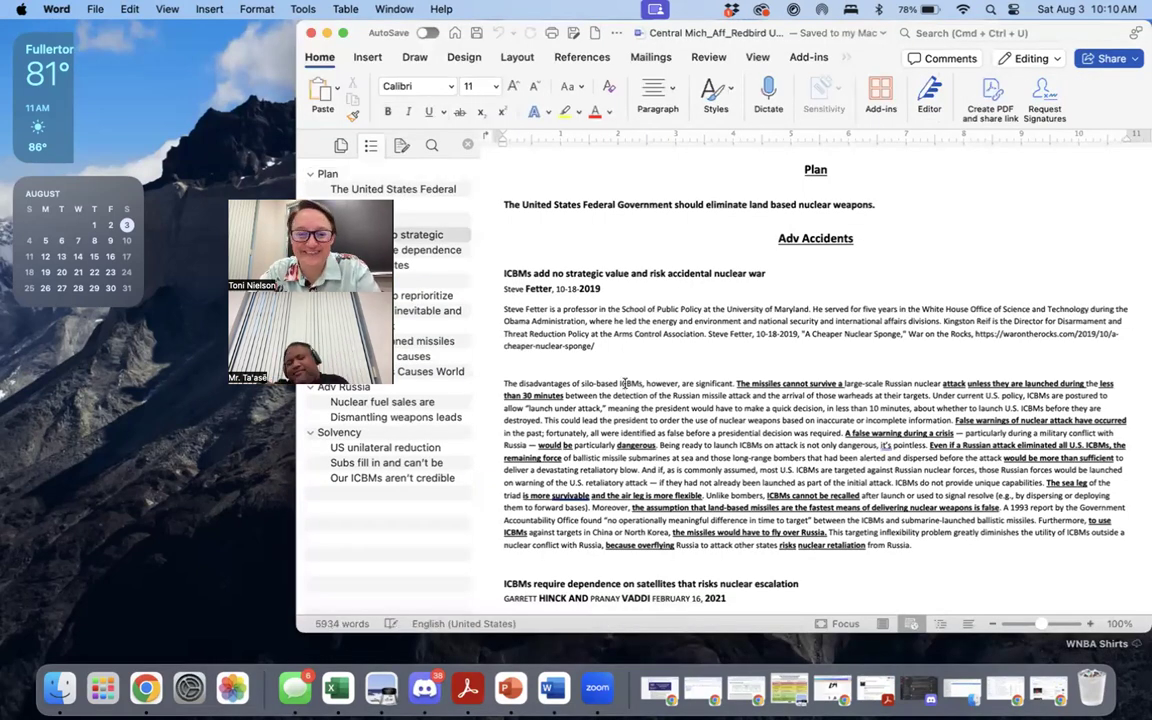
pyautogui.scroll(-3, 620, 400)
pyautogui.scroll(-1, 616, 437)
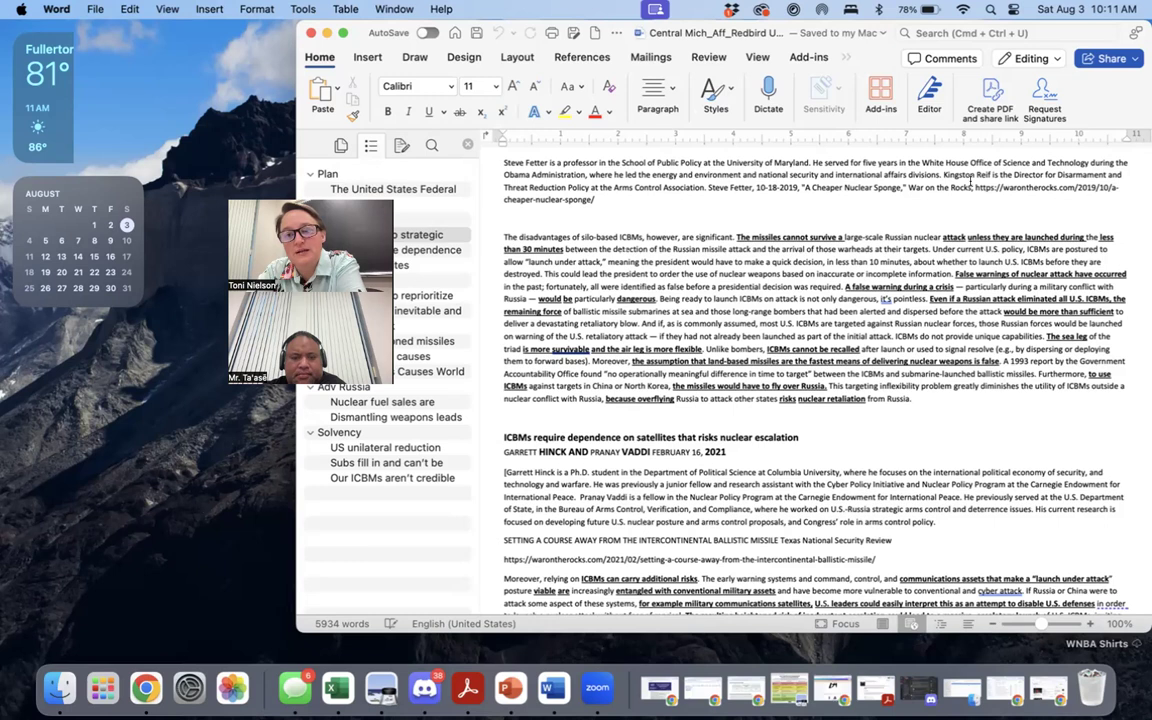
pyautogui.moveTo(971, 186); pyautogui.dragTo(971, 203)
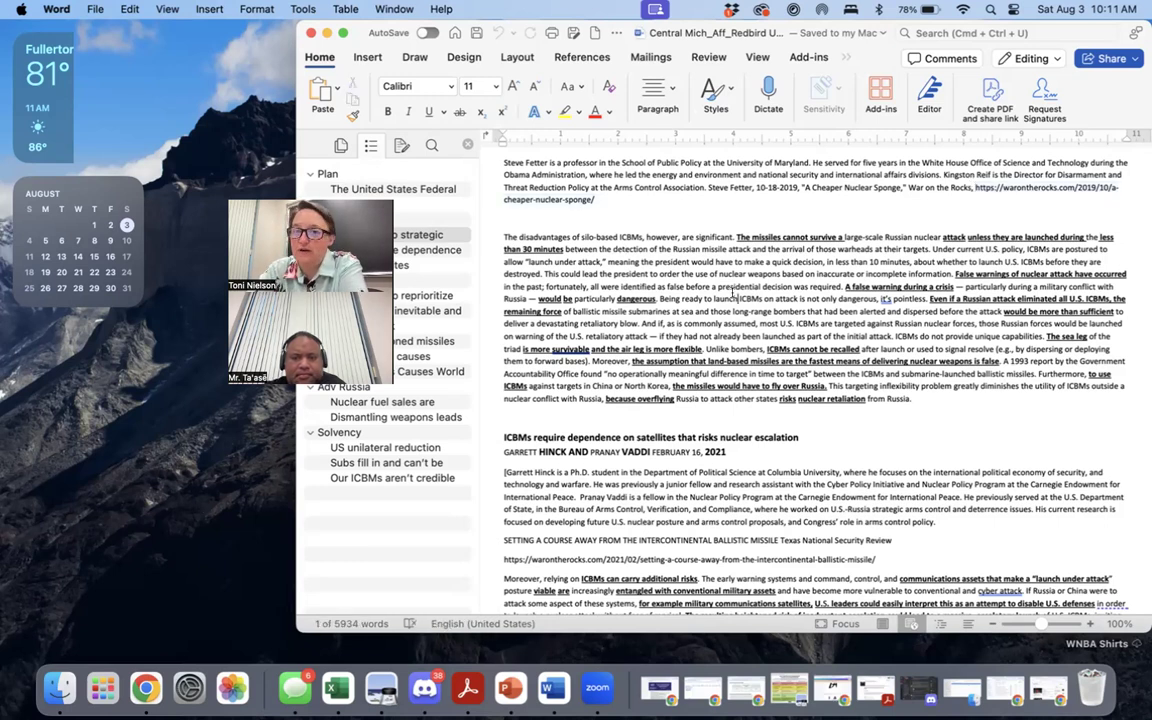
pyautogui.click(700, 352)
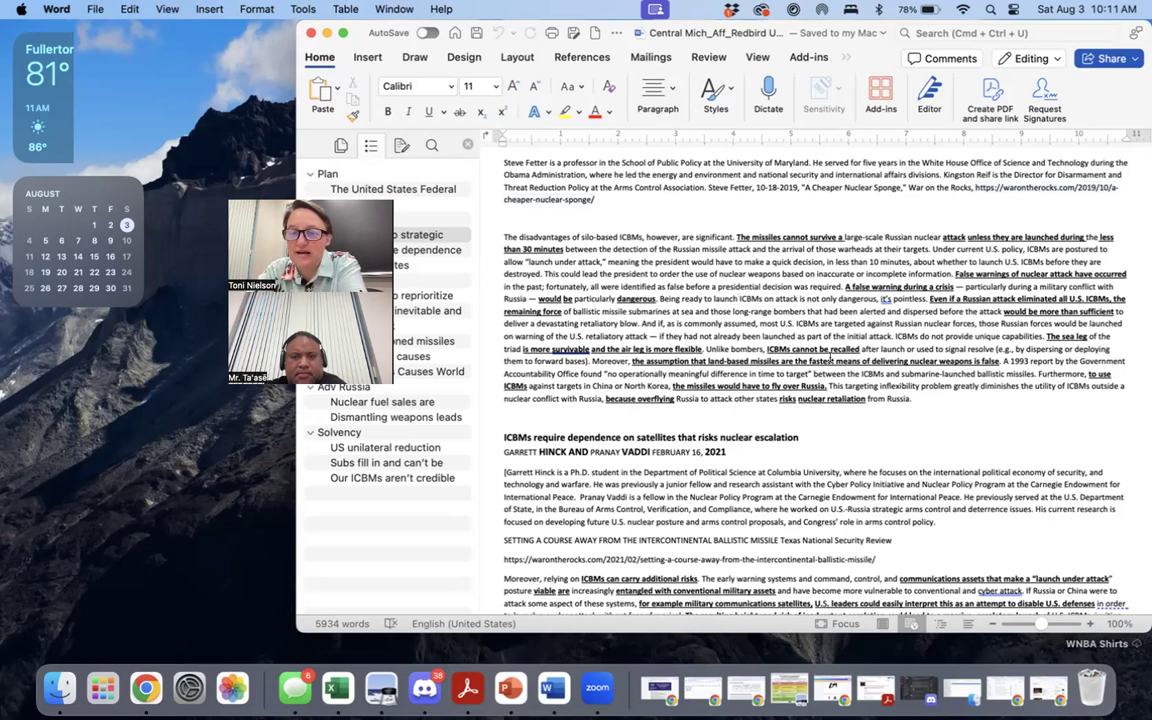
pyautogui.scroll(3, 760, 390)
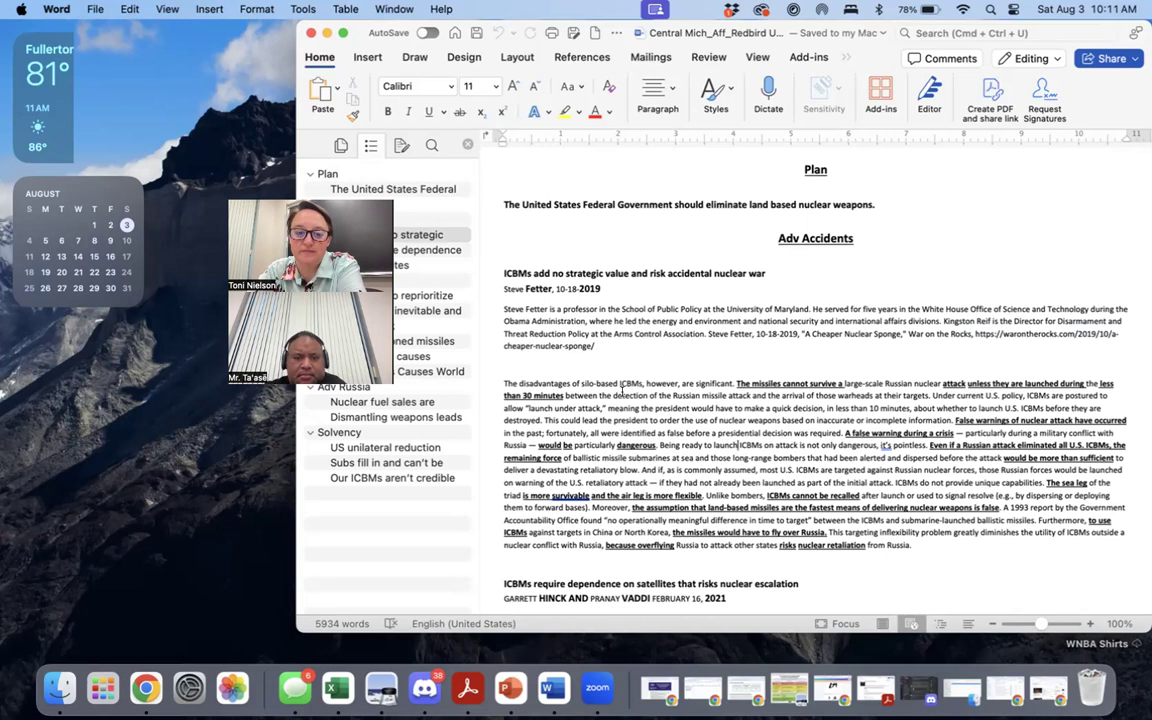
pyautogui.moveTo(503, 273); pyautogui.dragTo(645, 278)
pyautogui.click(645, 277)
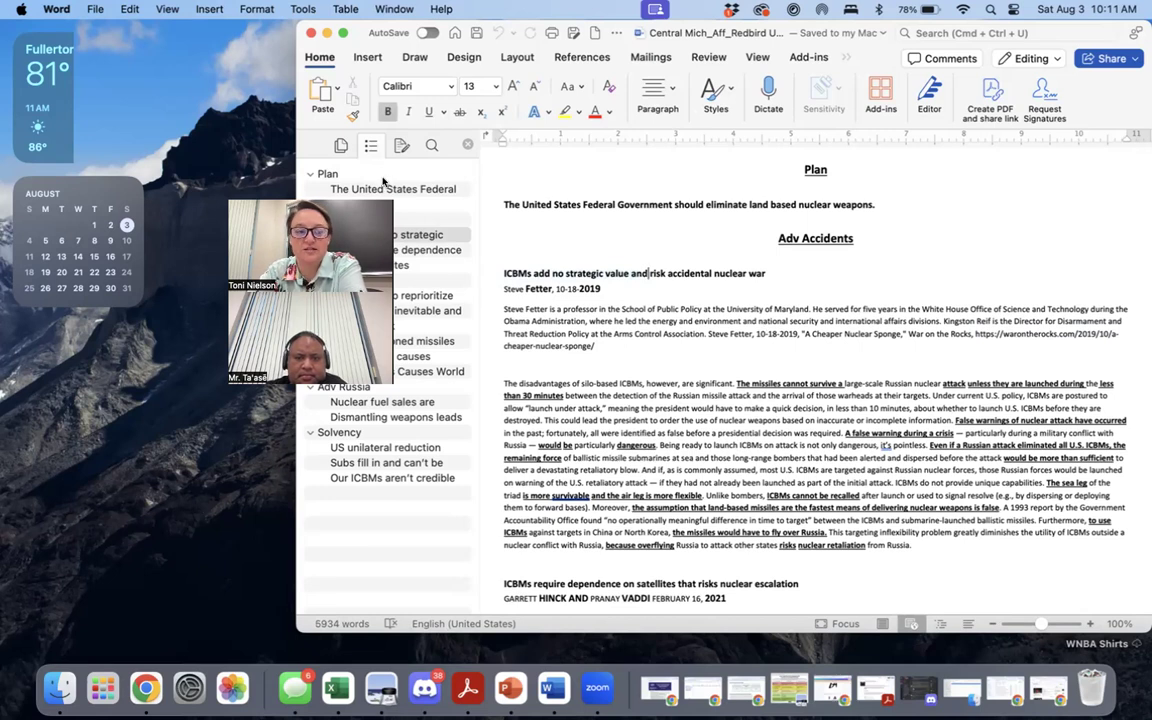
# Move the floating video call panel off the document outline and review the Plan and Adv Accidents sections.
pyautogui.moveTo(300, 240); pyautogui.dragTo(165, 225)
pyautogui.scroll(-3, 765, 373)
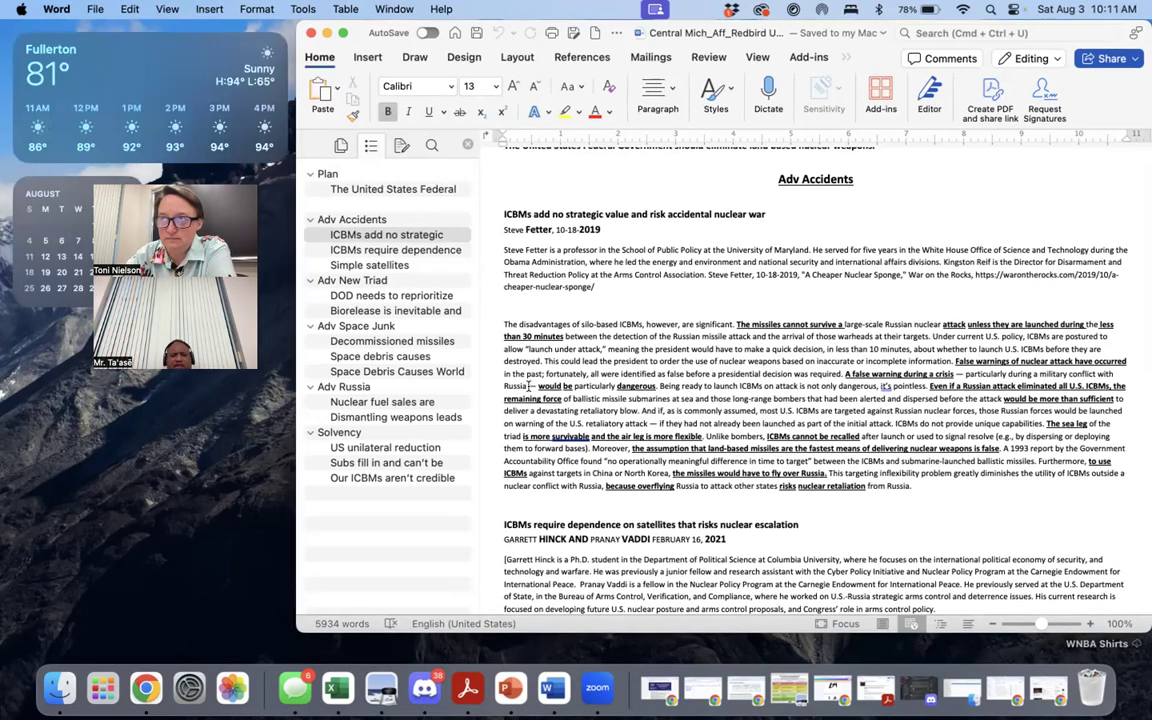
pyautogui.scroll(3, 528, 385)
pyautogui.scroll(-2, 711, 384)
pyautogui.scroll(2, 710, 384)
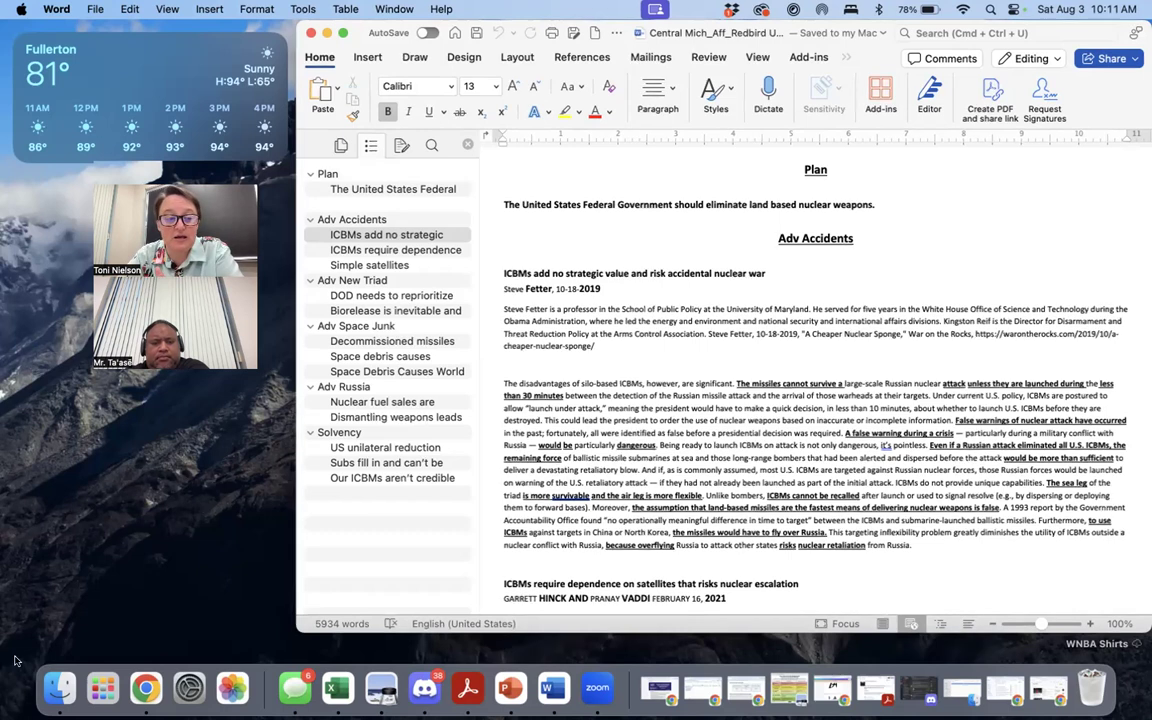
# Switch to Finder and open the Research_LD_Nukes folder inside COMM 138 in Documents.
pyautogui.click(59, 688)
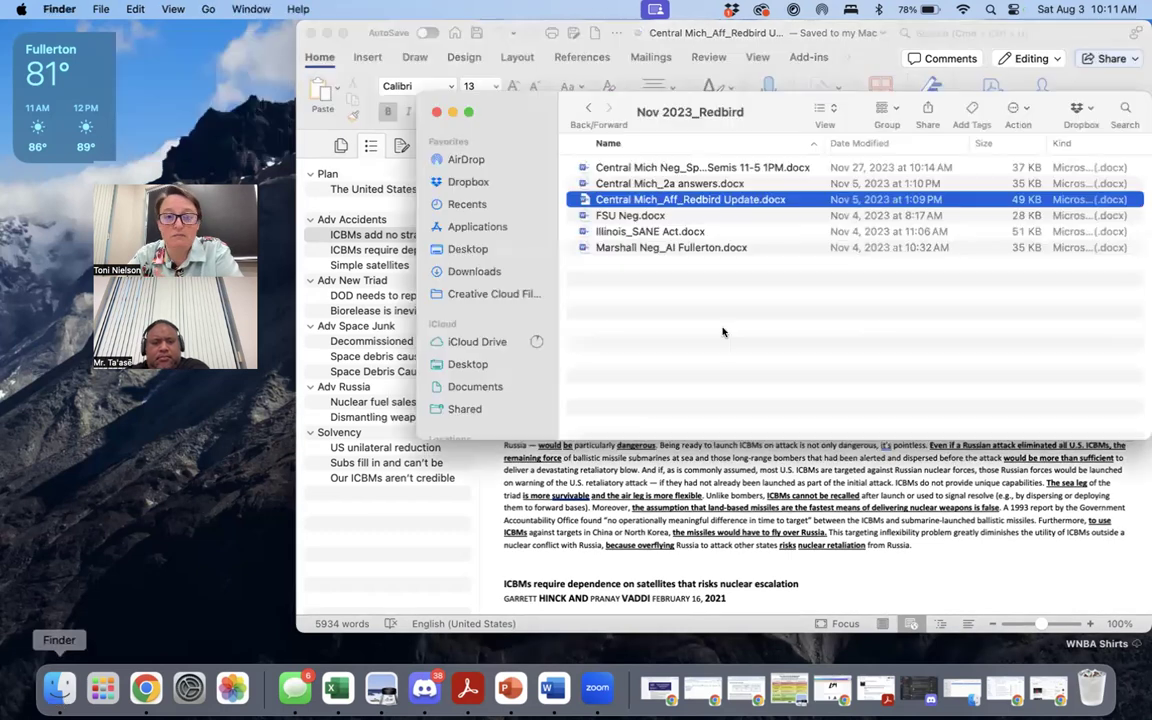
pyautogui.click(472, 386)
pyautogui.scroll(-1, 620, 240)
pyautogui.doubleClick(624, 246)
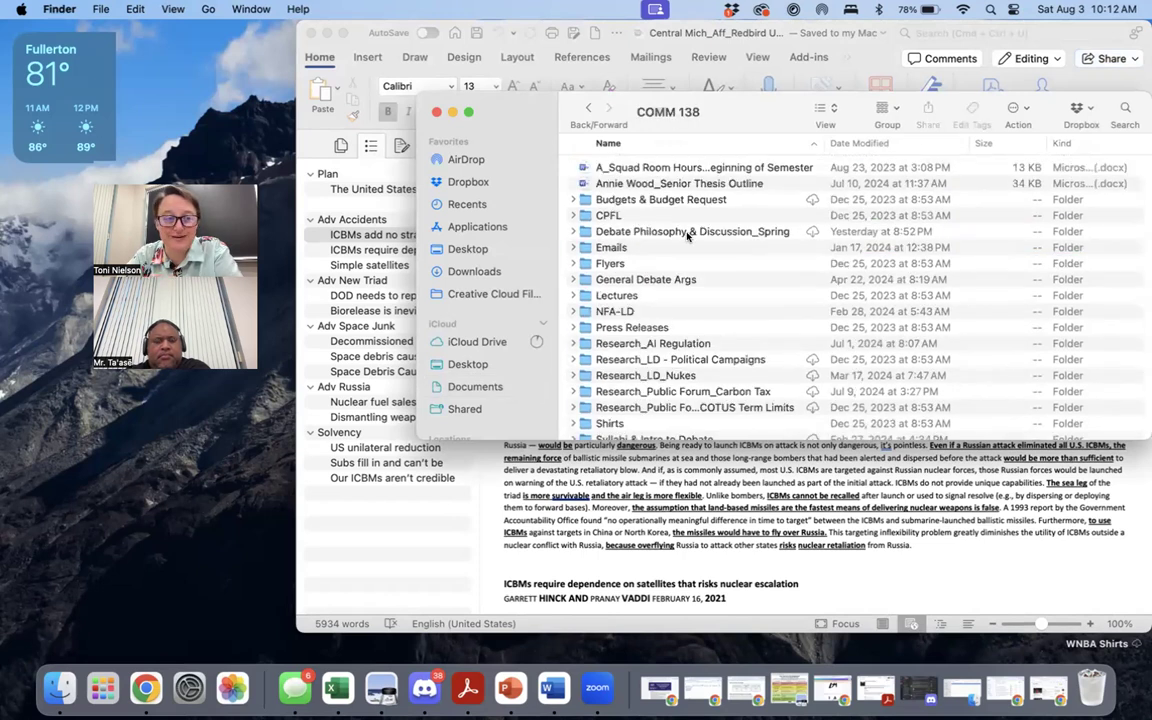
pyautogui.scroll(-5, 688, 236)
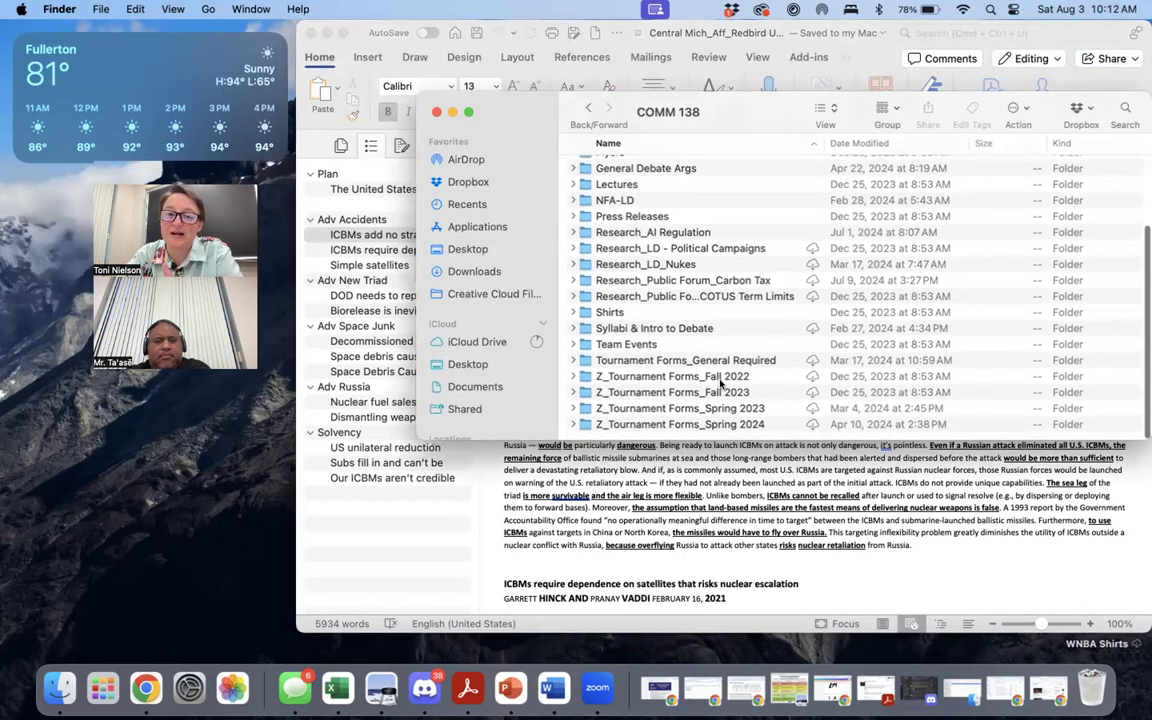
pyautogui.doubleClick(630, 264)
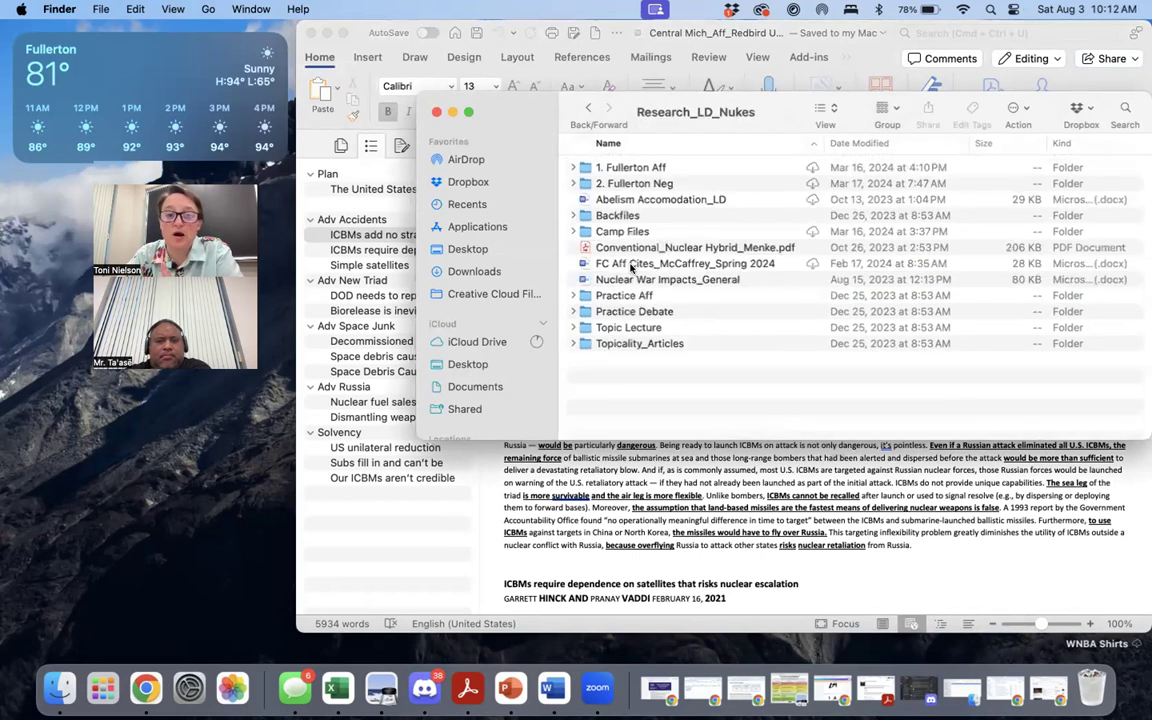
# Open the Central Michigan_Eliminate ICBMs Case Neg document from the Case Negs folder inside 2. Fullerton Neg.
pyautogui.doubleClick(656, 183)
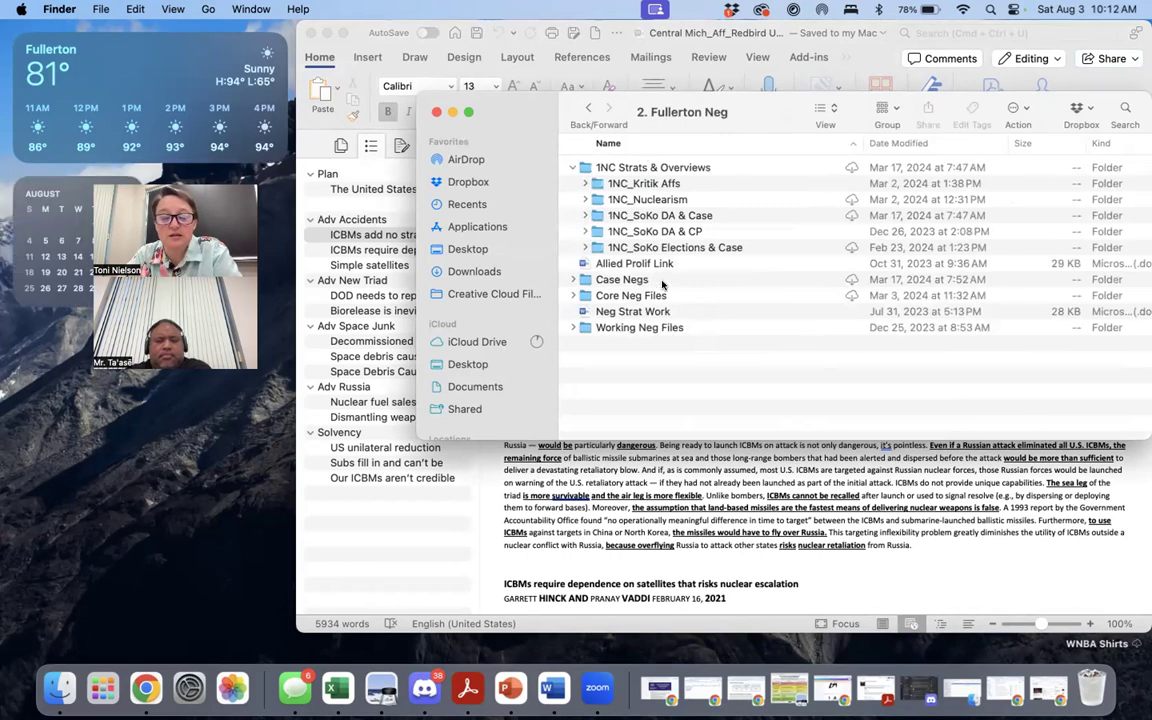
pyautogui.click(572, 167)
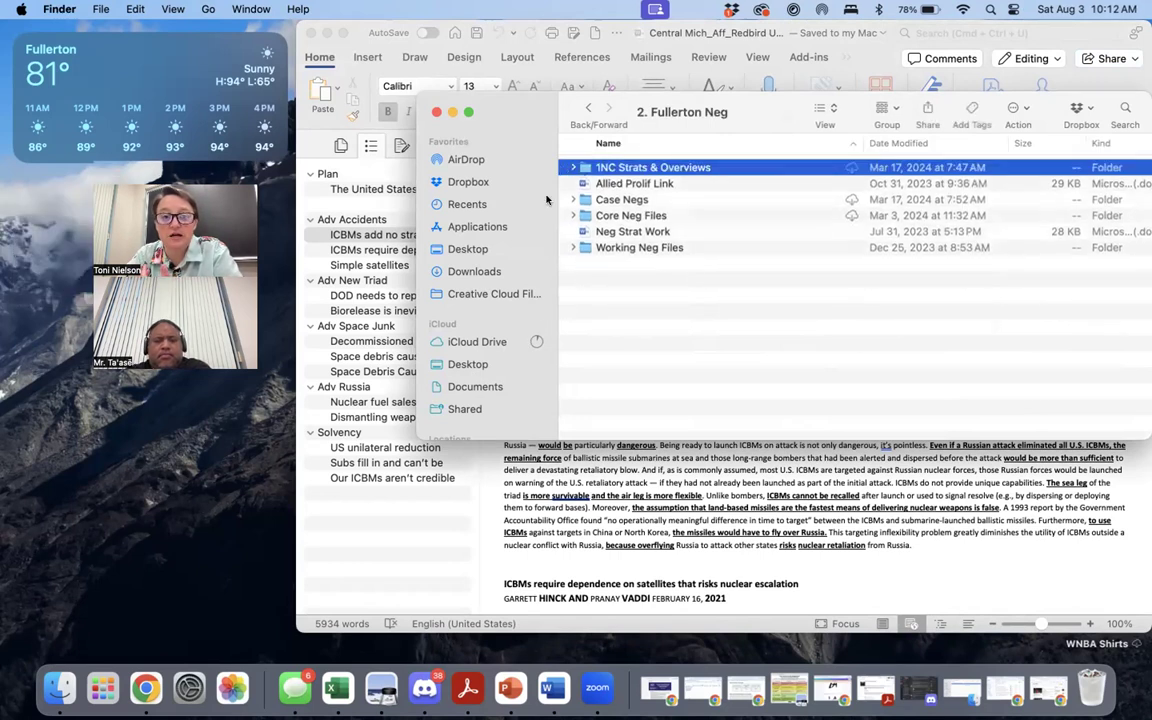
pyautogui.doubleClick(619, 199)
pyautogui.scroll(3, 697, 308)
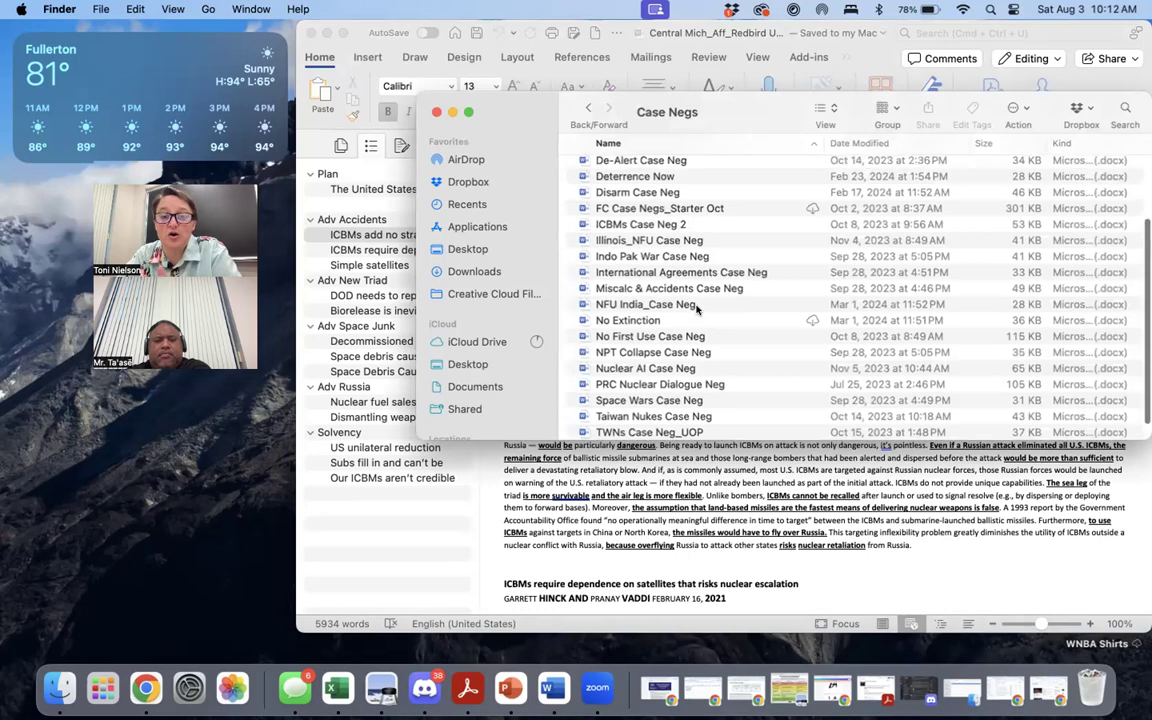
pyautogui.scroll(3, 697, 308)
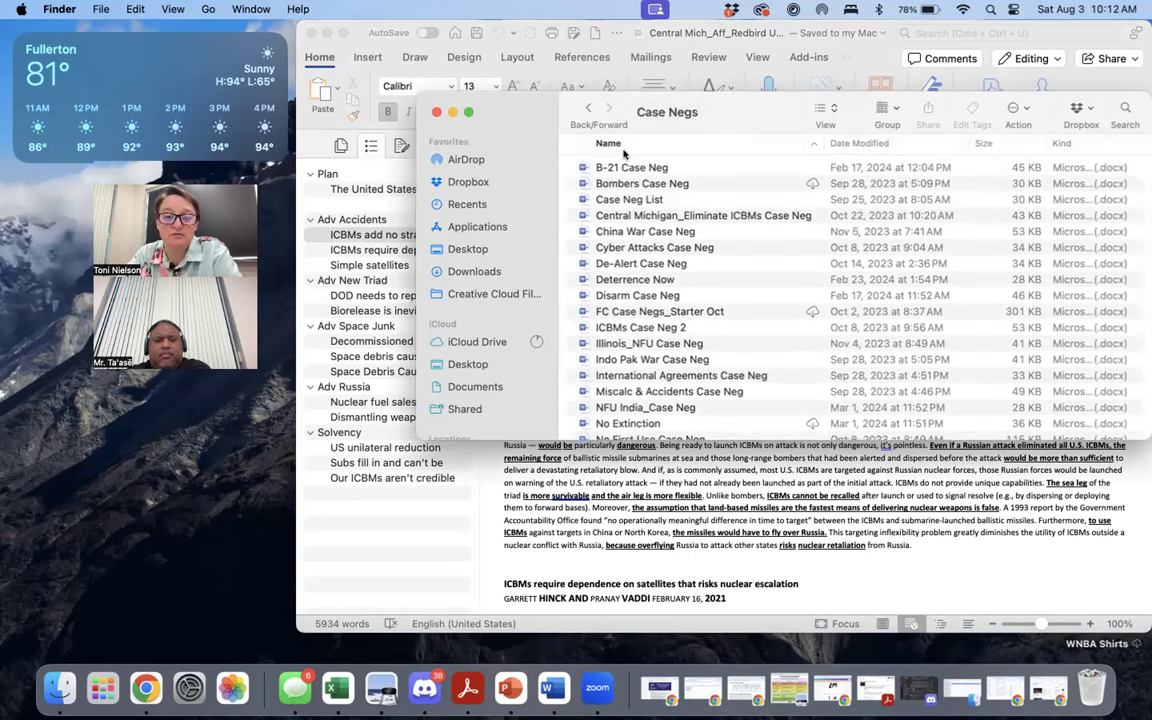
pyautogui.click(643, 217)
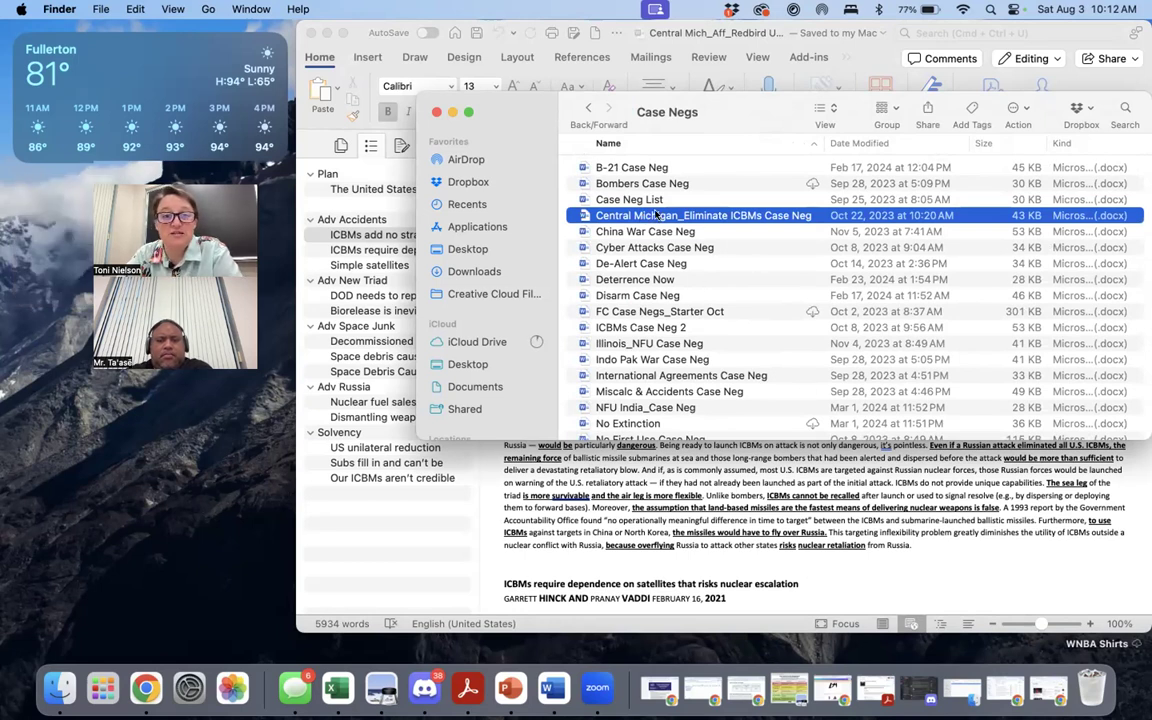
pyautogui.doubleClick(656, 215)
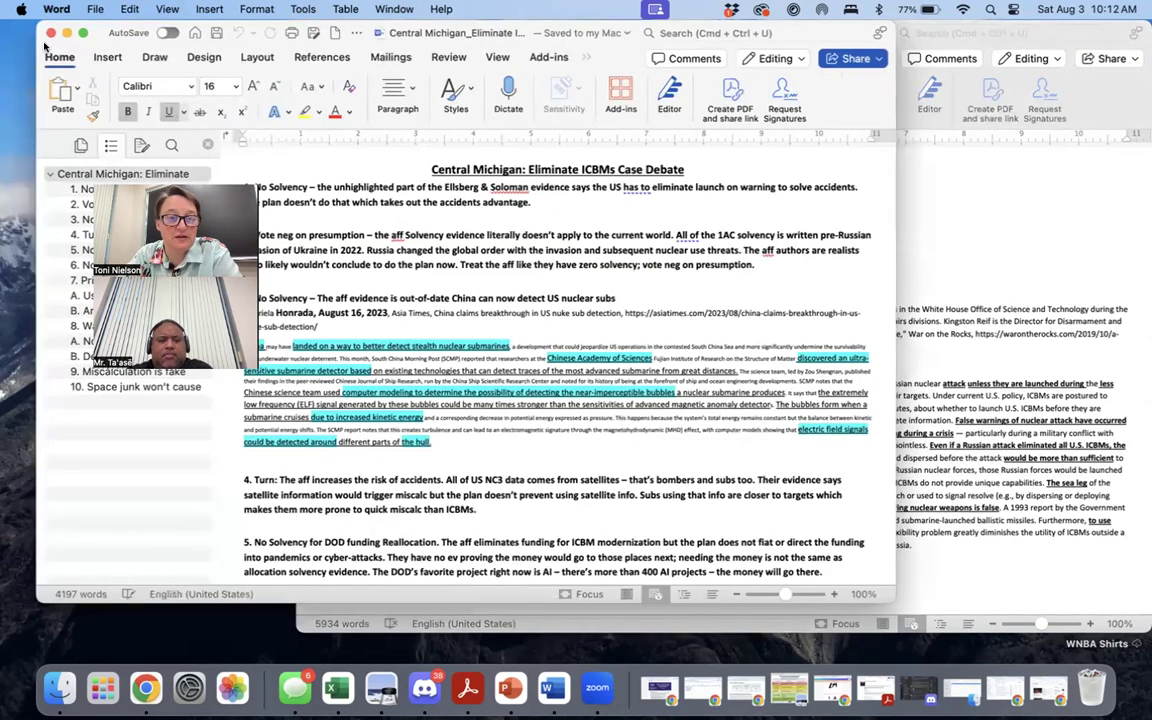
# Spread the case neg and aff document windows apart so that they sit beside each other.
pyautogui.moveTo(44, 46); pyautogui.dragTo(0, 46)
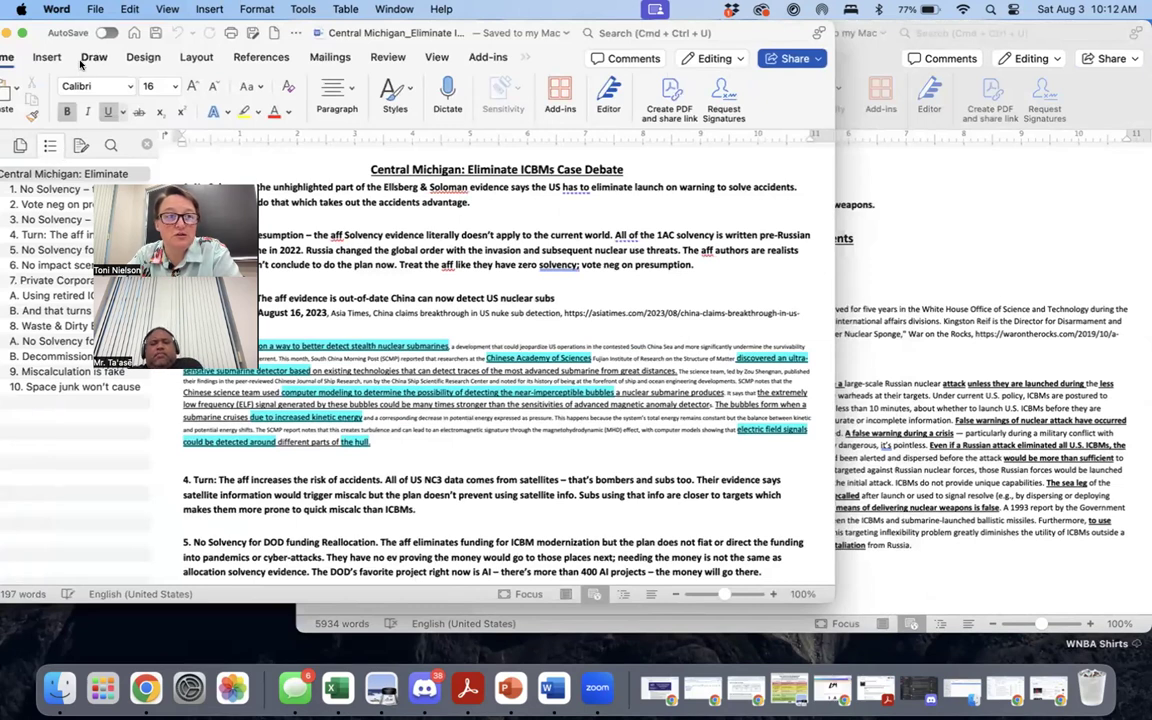
pyautogui.moveTo(37, 36); pyautogui.dragTo(725, 36)
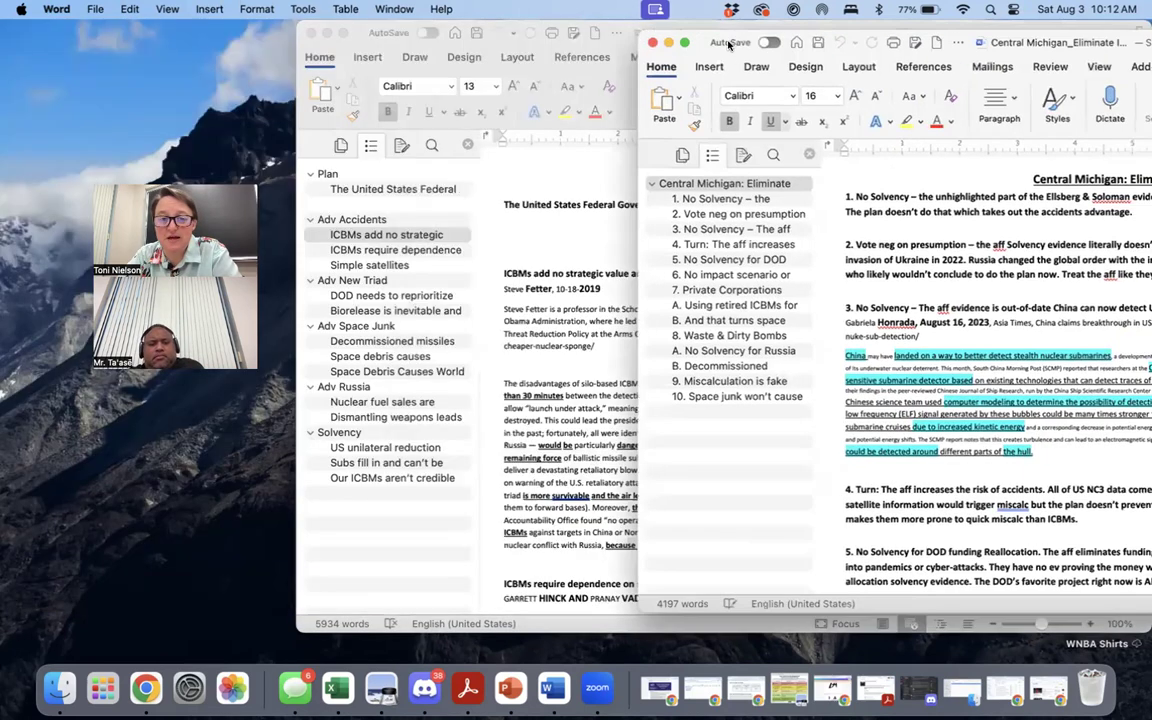
pyautogui.click(600, 33)
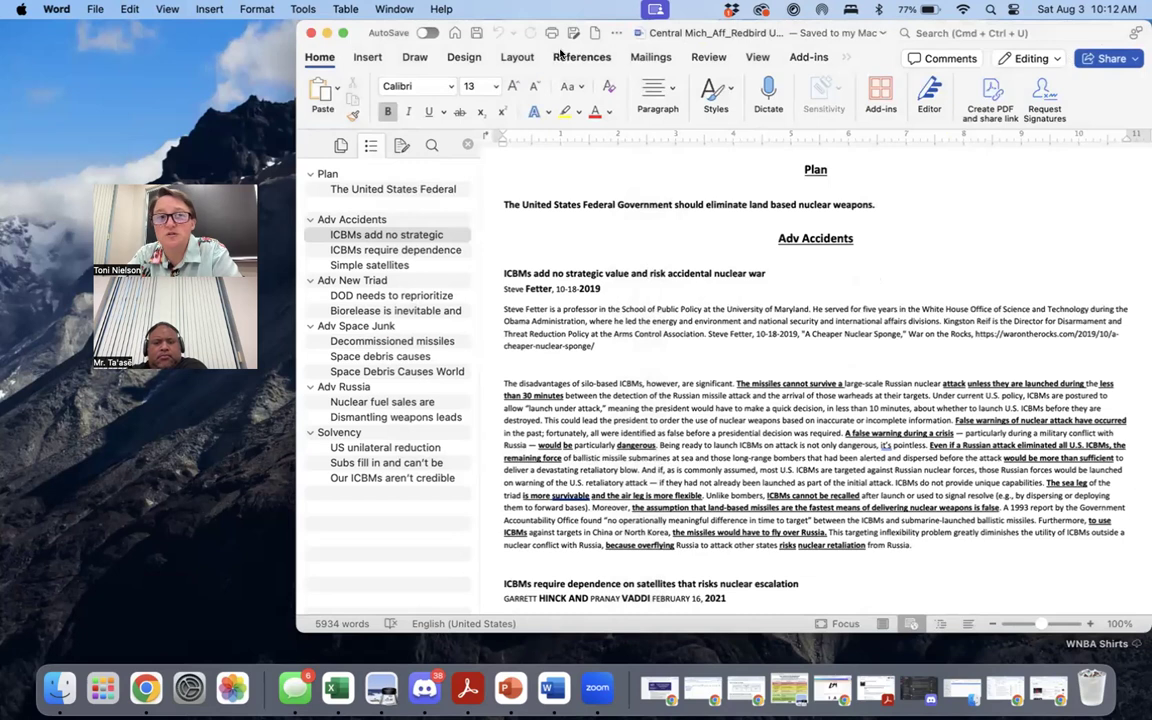
pyautogui.moveTo(355, 33); pyautogui.dragTo(181, 33)
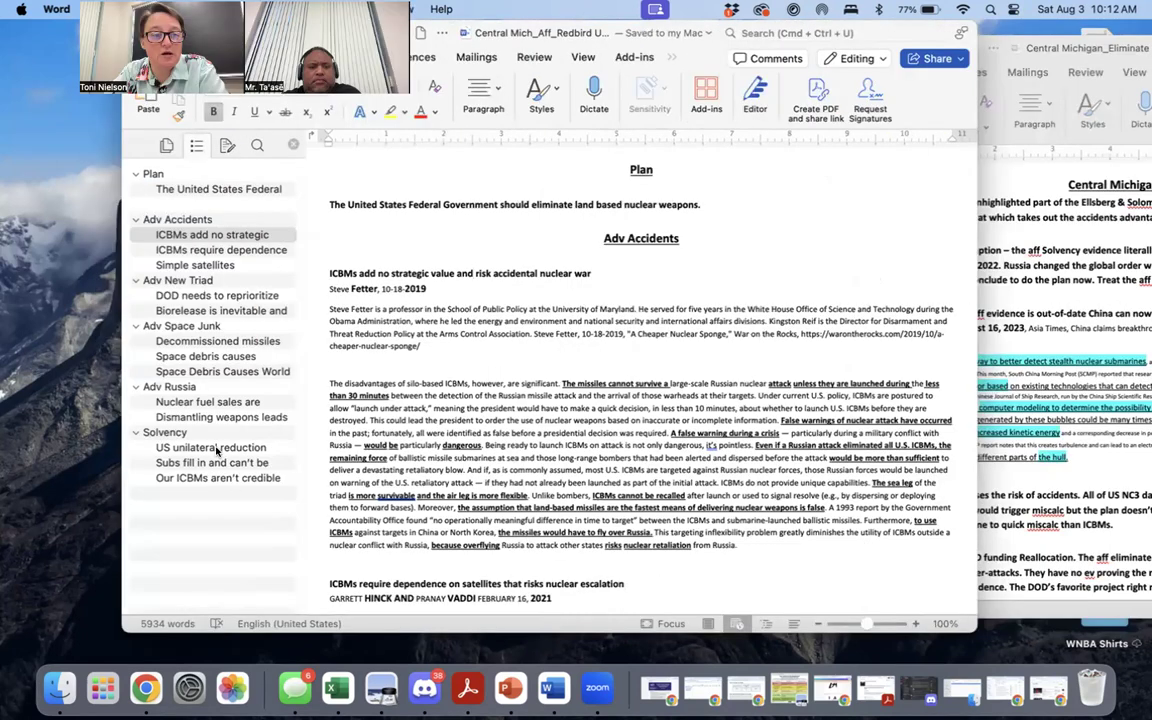
# Go to the Adv Space Junk section in the aff document and reposition both windows so the case neg's outline and text are readable beside it.
pyautogui.click(178, 327)
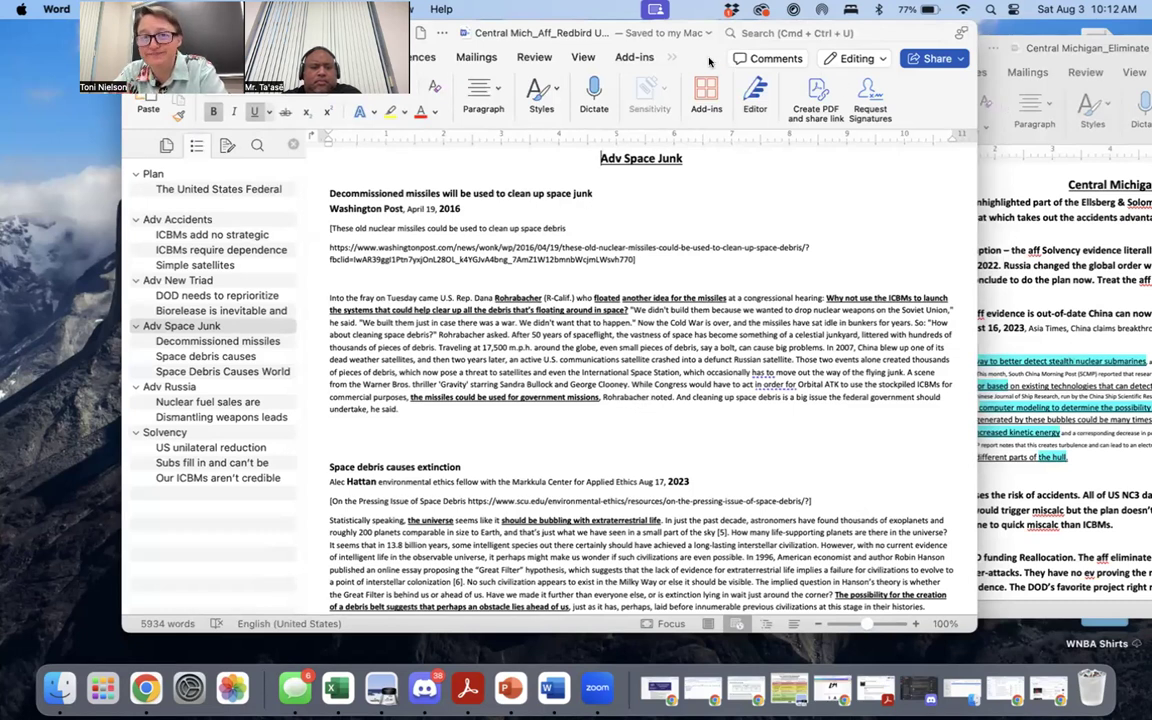
pyautogui.moveTo(640, 42)
pyautogui.mouseDown()
pyautogui.moveTo(685, 48)
pyautogui.moveTo(612, 46)
pyautogui.moveTo(622, 48)
pyautogui.mouseUp()
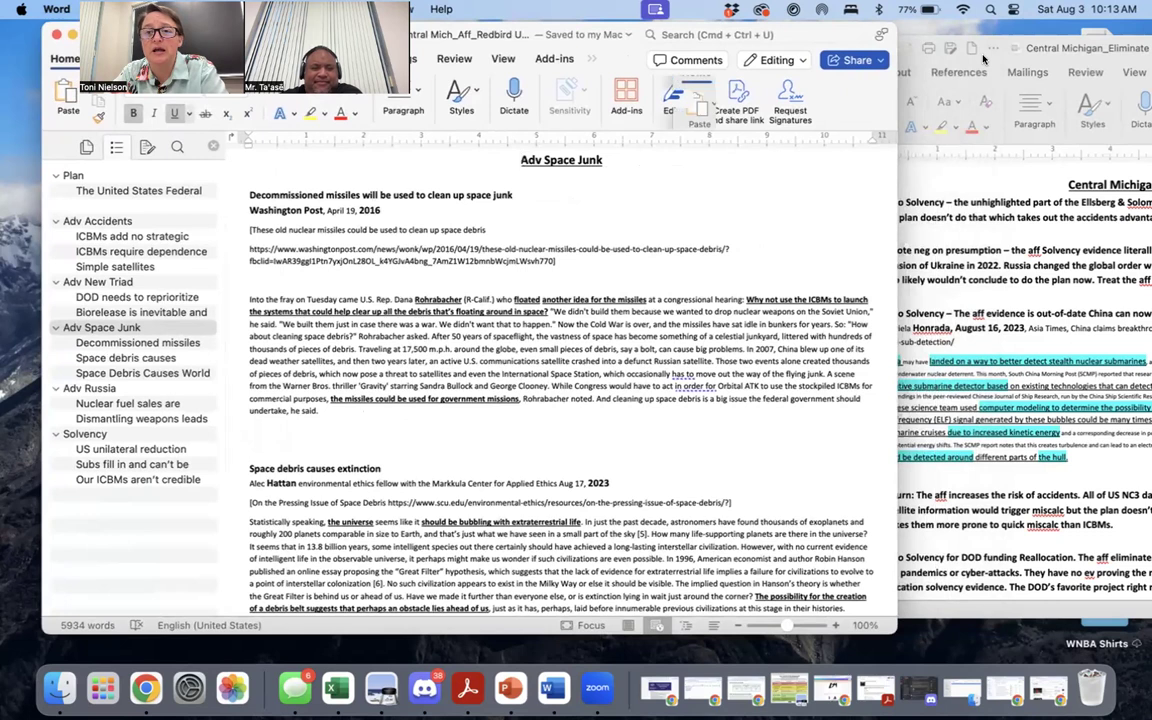
pyautogui.press('super+grave')
pyautogui.moveTo(710, 47); pyautogui.dragTo(562, 49)
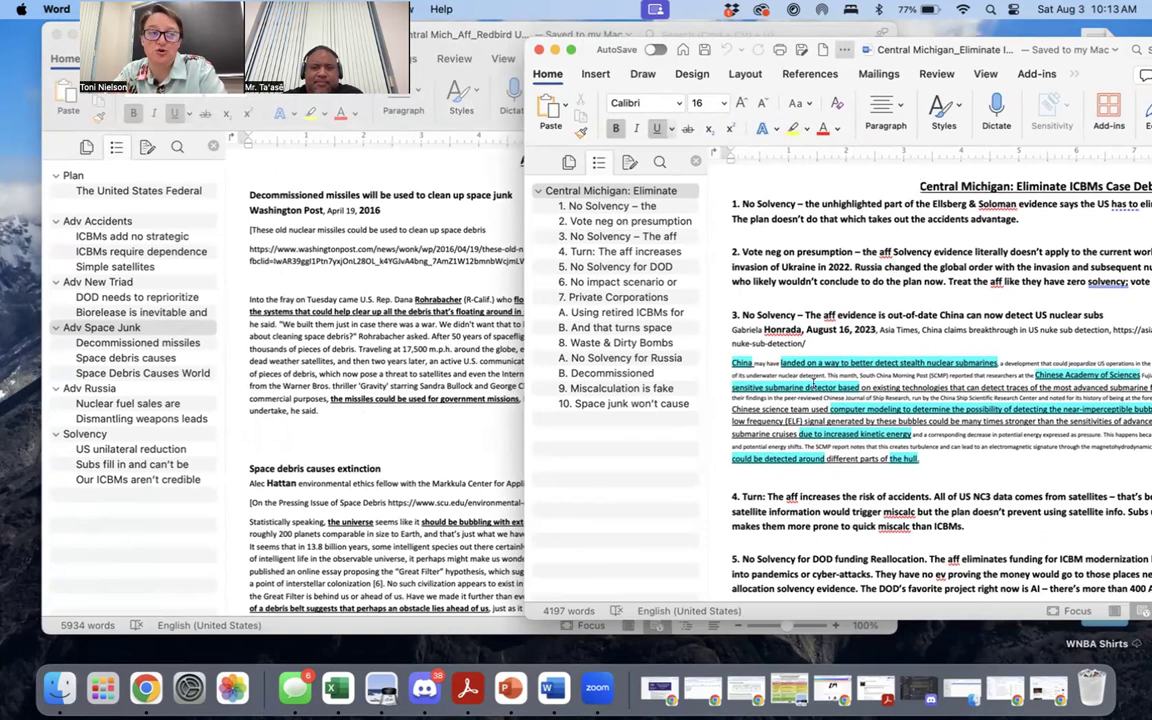
# Compare the case neg's Private Corporations Space Debris Turn and Waste & Dirty Bombs answers with the aff's Adv Space Junk evidence.
pyautogui.scroll(-5, 813, 381)
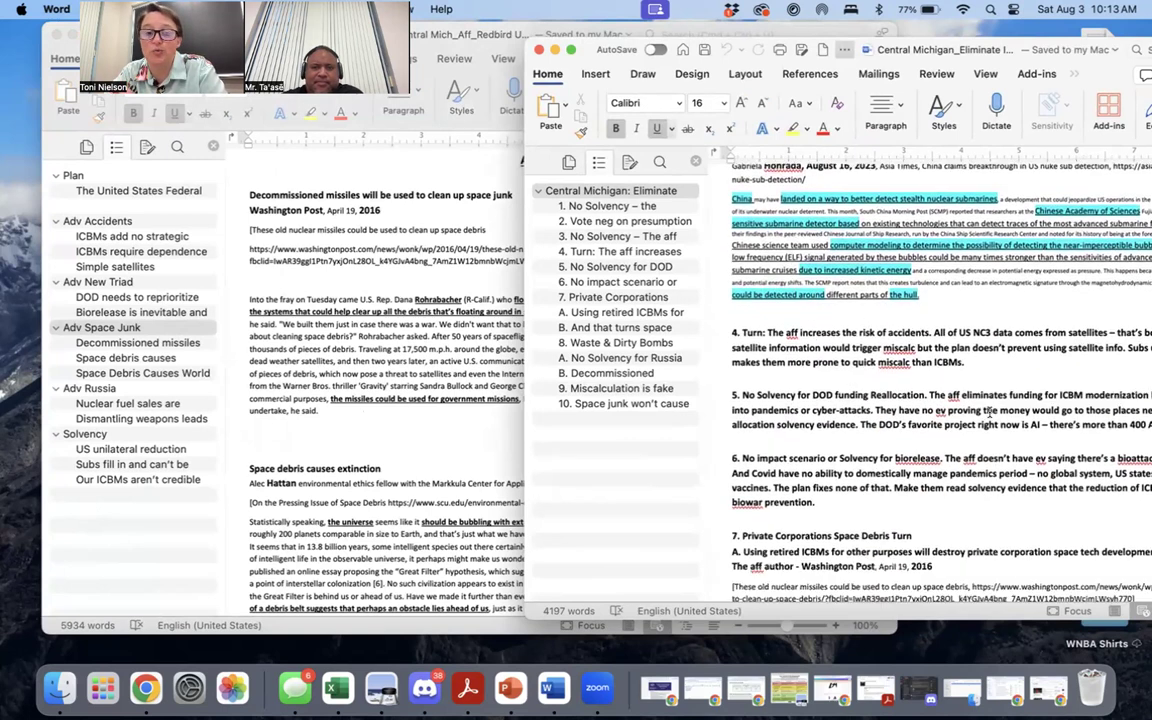
pyautogui.scroll(-1, 988, 412)
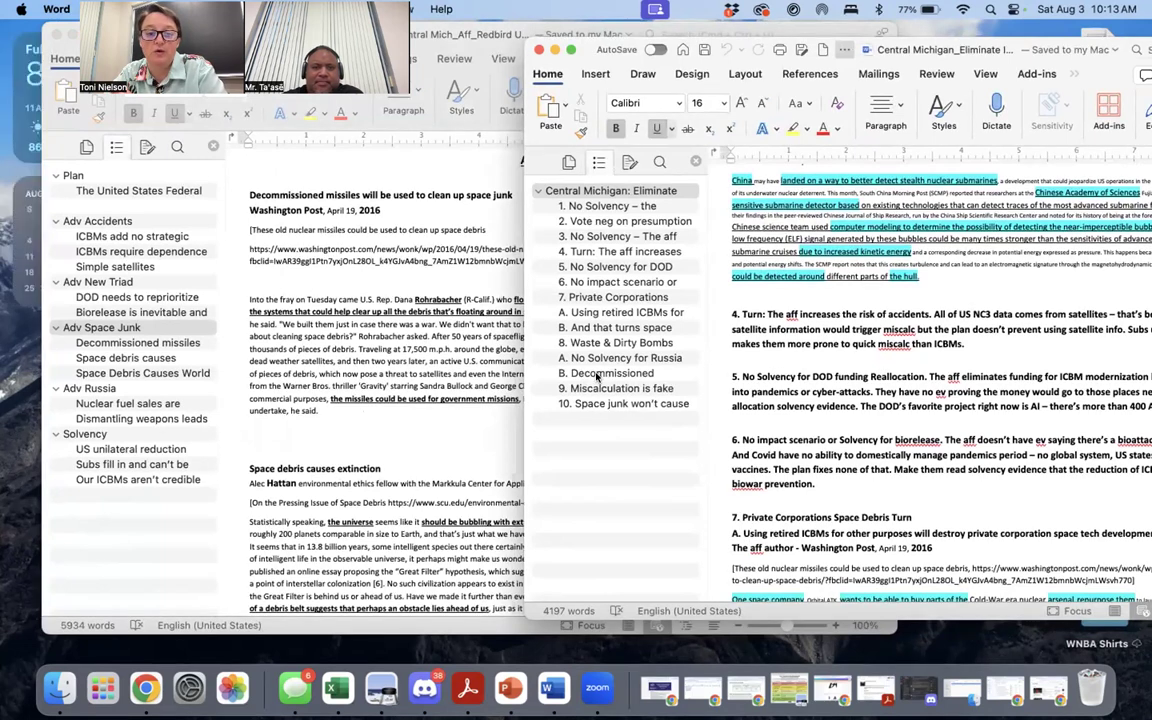
pyautogui.click(597, 373)
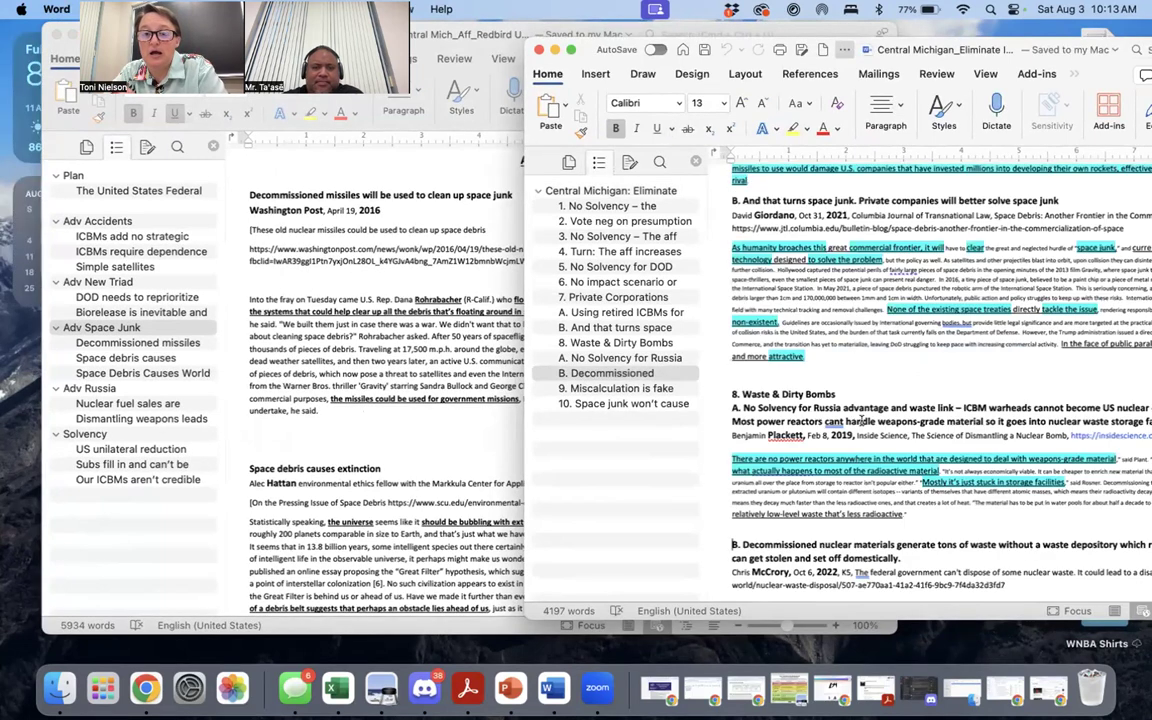
pyautogui.scroll(6, 861, 422)
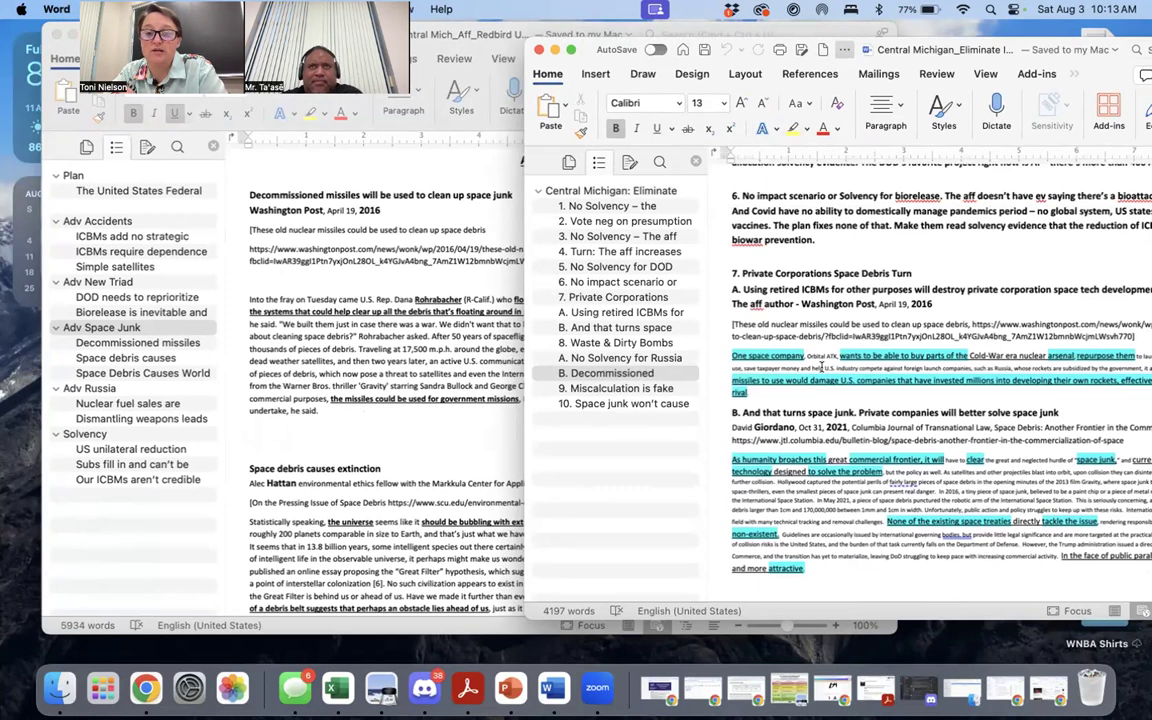
pyautogui.scroll(-3, 821, 365)
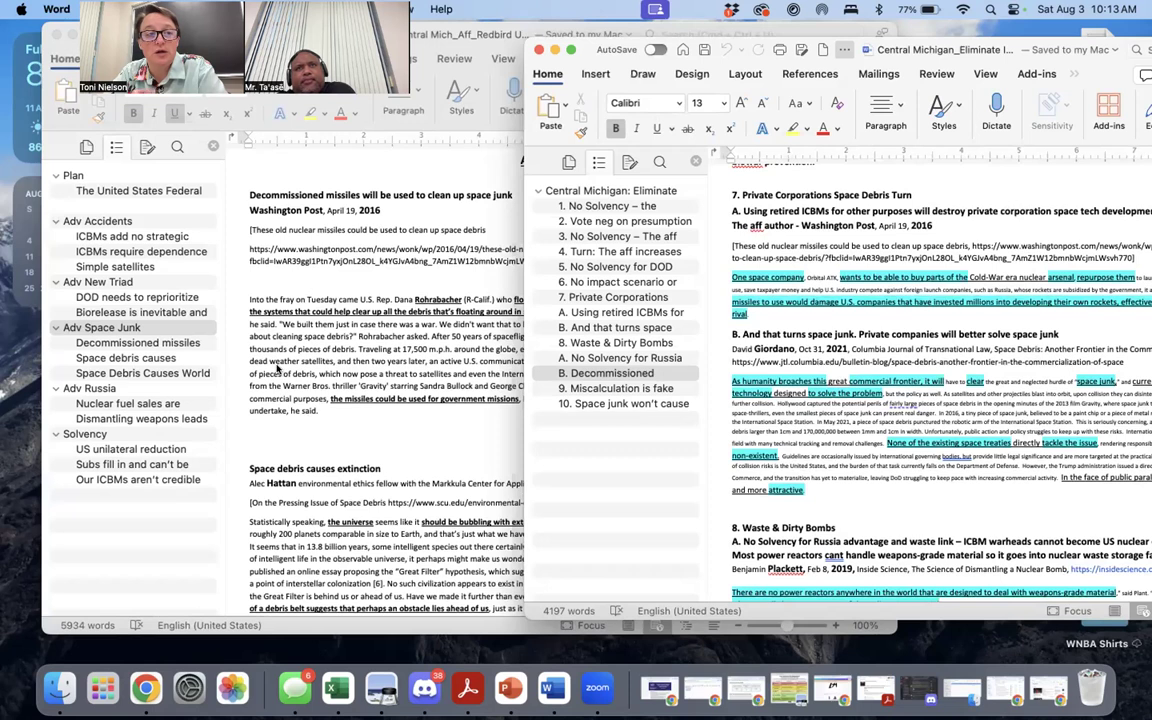
pyautogui.click(340, 352)
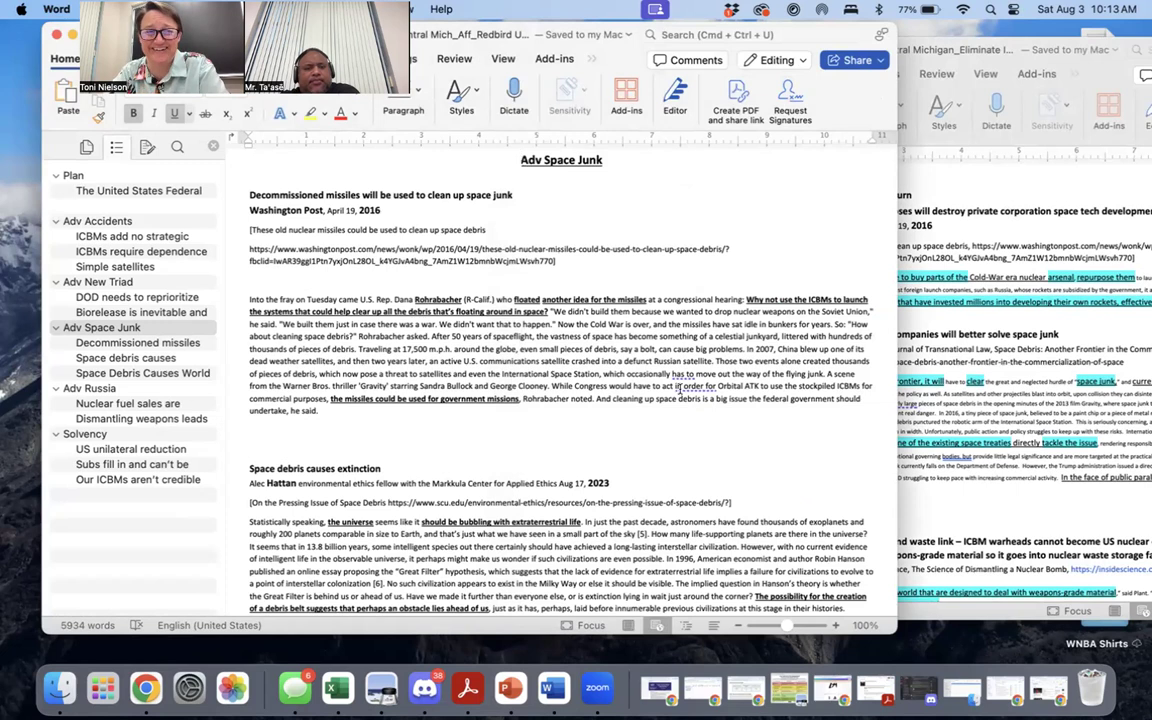
# Bring the case neg to the front and mark the Washington Post citation in its Private Corporations Space Debris Turn.
pyautogui.click(683, 397)
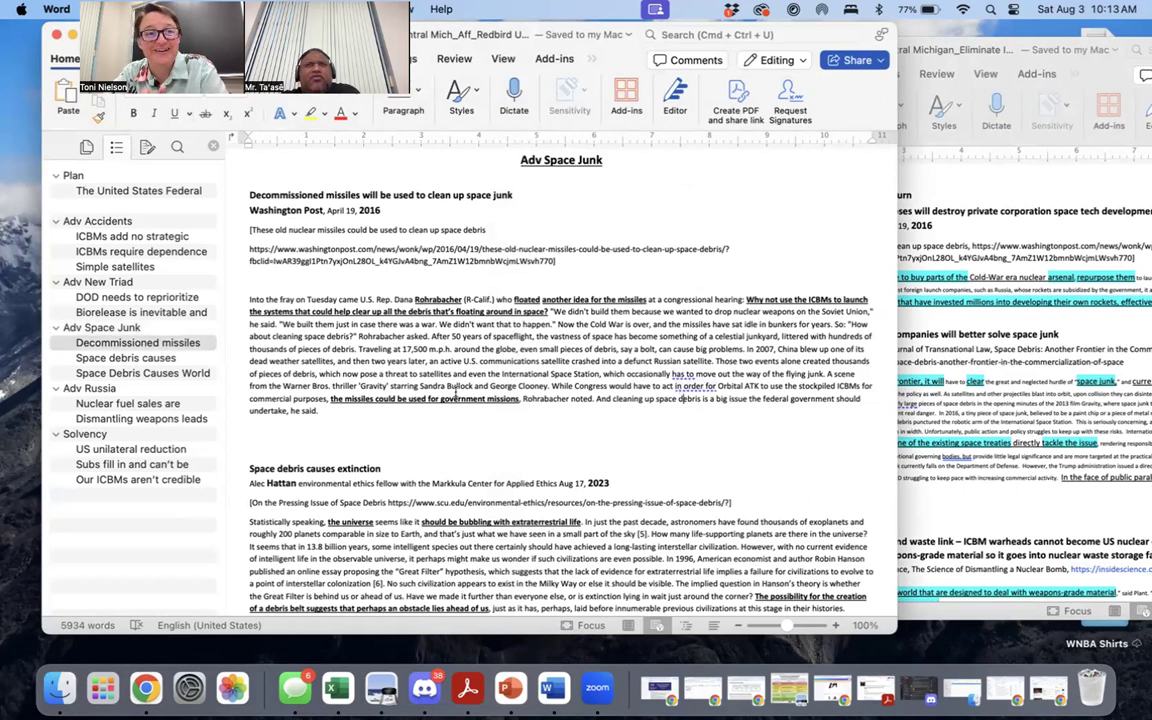
pyautogui.click(1021, 313)
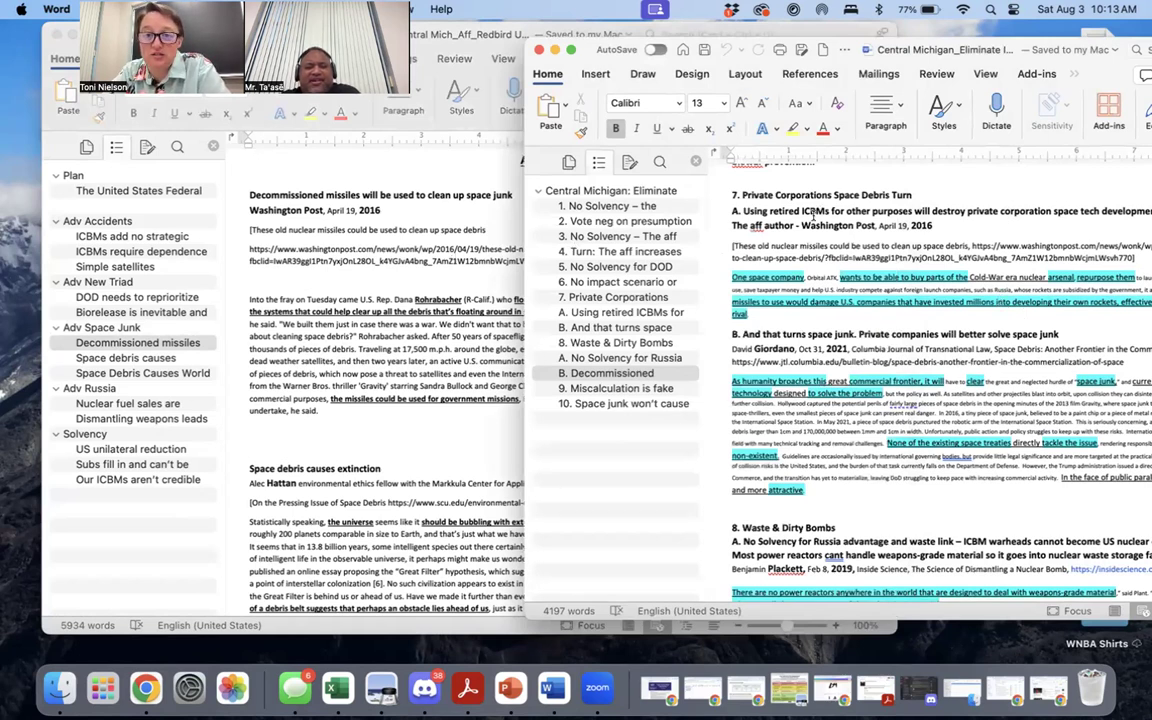
pyautogui.moveTo(801, 226); pyautogui.dragTo(877, 229)
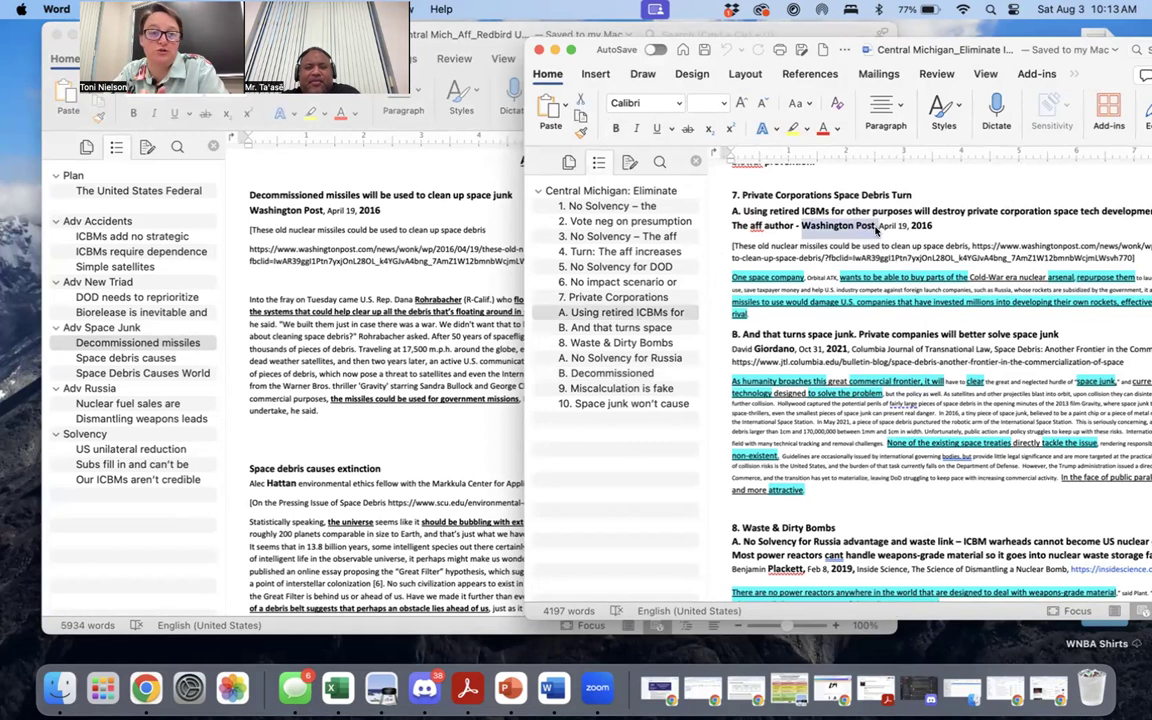
pyautogui.click(724, 278)
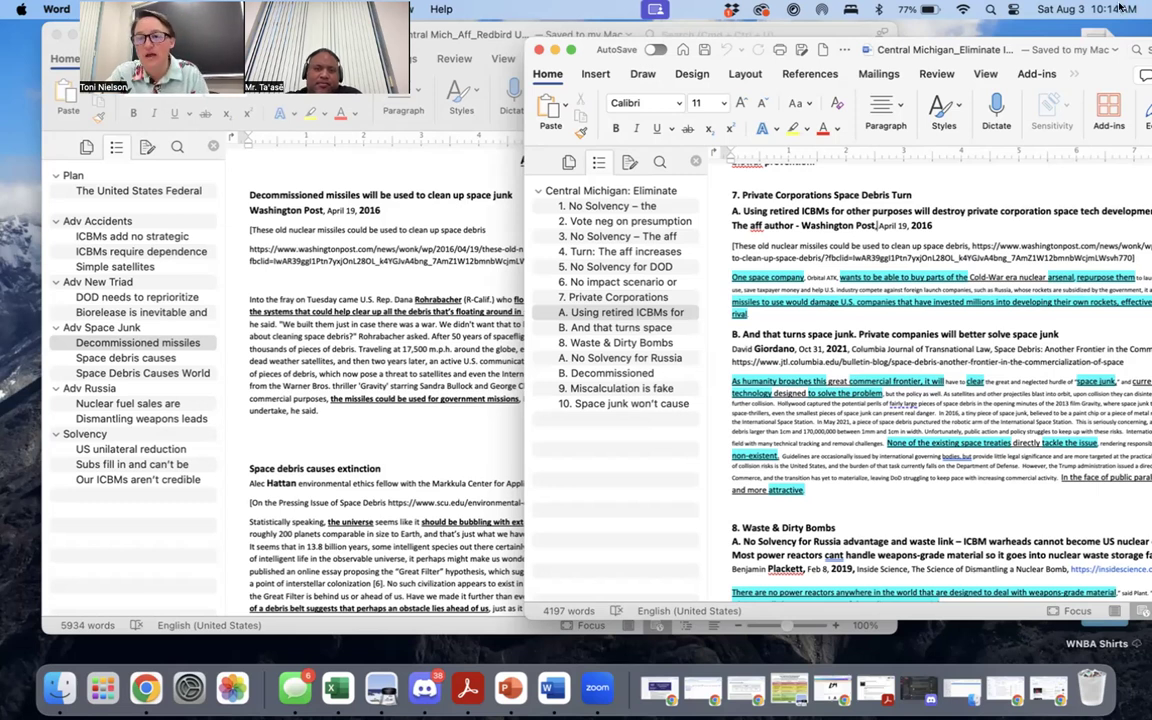
# Shift the case neg window to show more of its text and examine the "And that turns space junk" answer.
pyautogui.moveTo(587, 53); pyautogui.dragTo(490, 52)
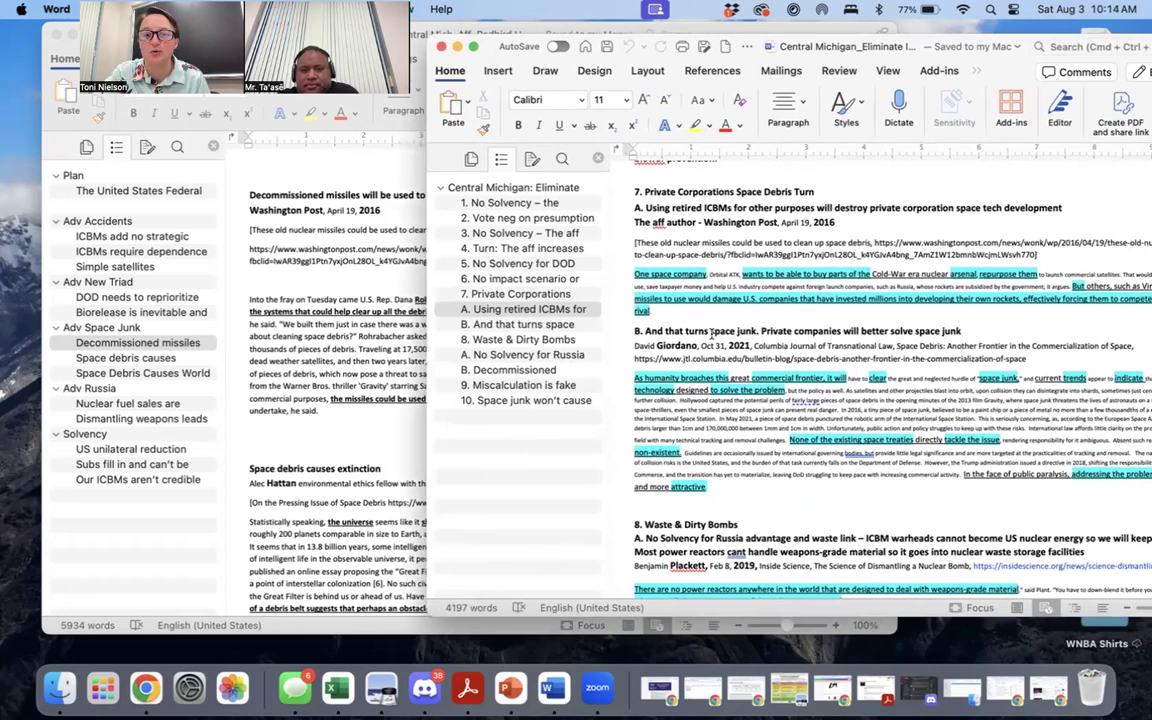
pyautogui.click(706, 334)
pyautogui.scroll(-1, 706, 337)
pyautogui.scroll(-1, 707, 337)
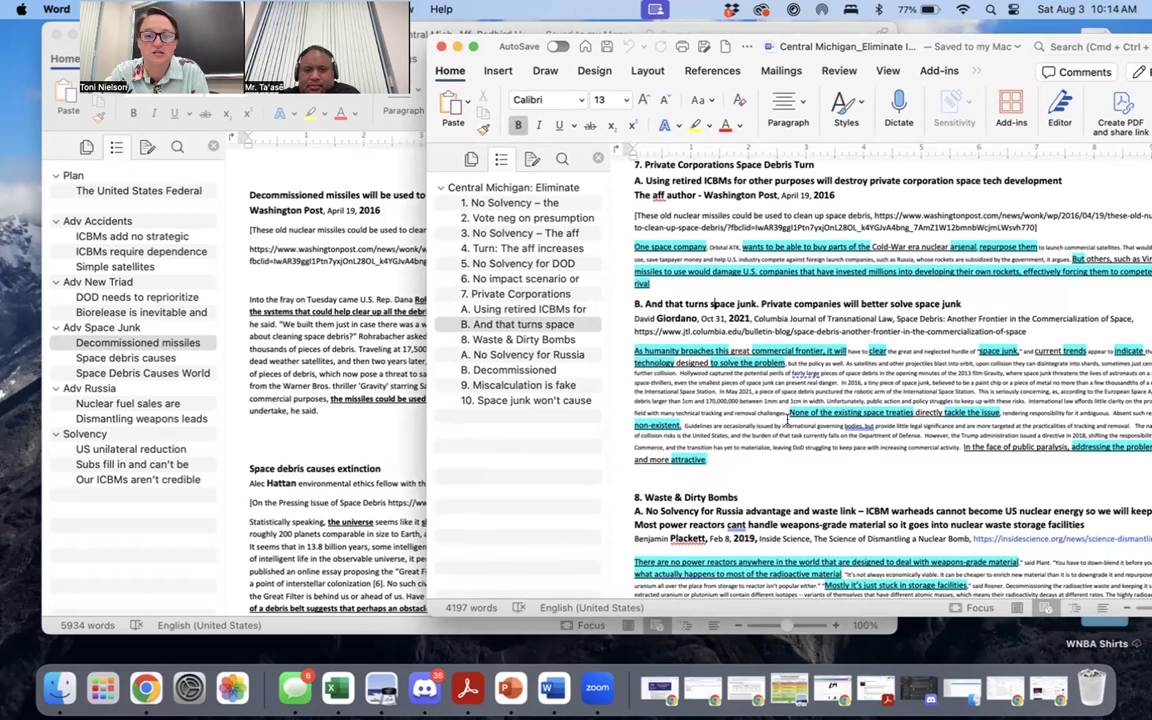
pyautogui.scroll(1, 877, 426)
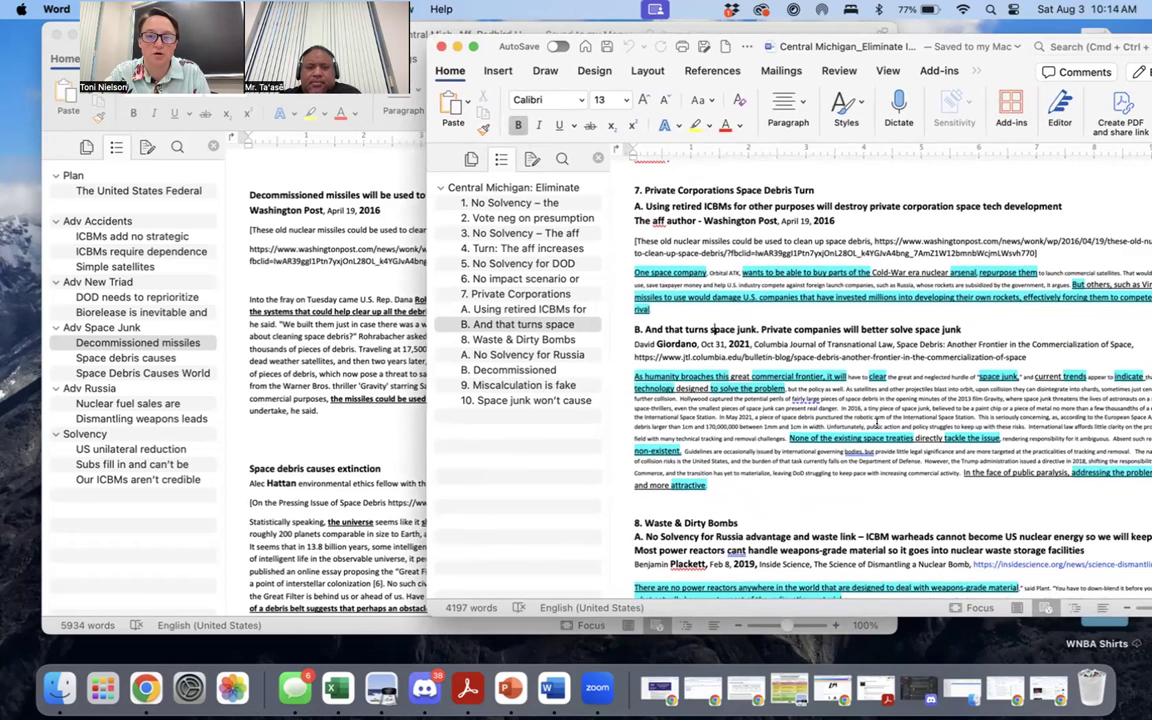
pyautogui.scroll(-1, 713, 329)
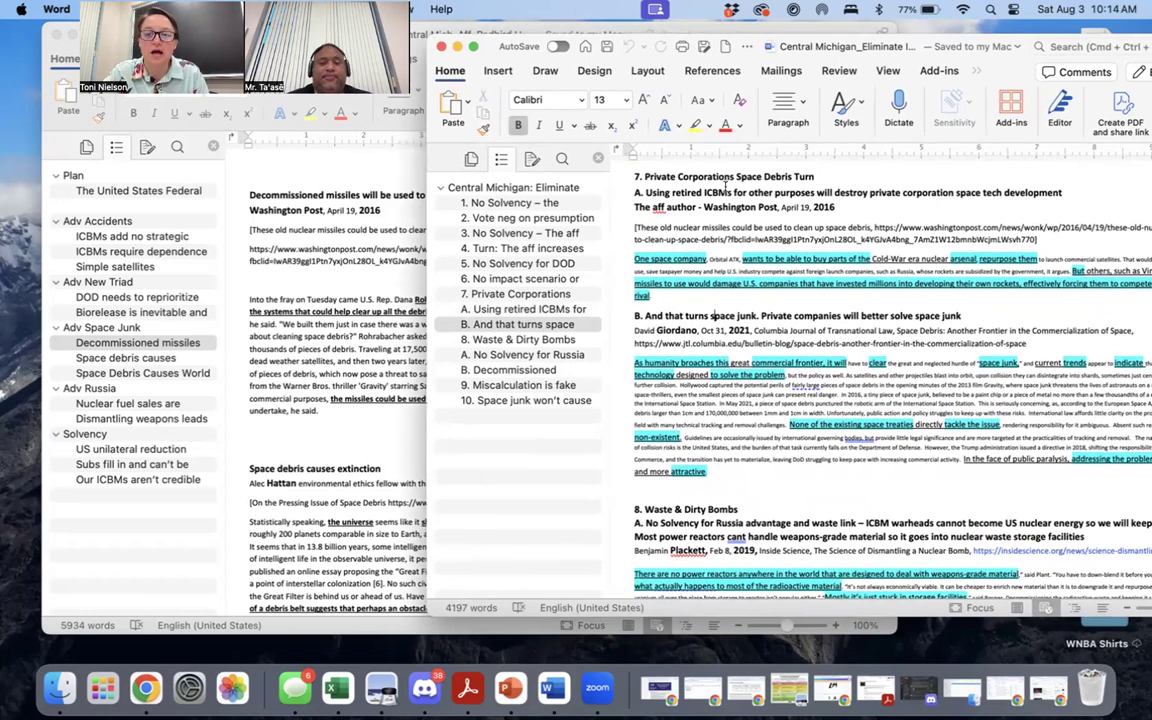
# Examine both parts of the Space Debris Turn, marking "destroy private corporation" in part A's tag and reviewing the highlighted evidence.
pyautogui.click(853, 175)
pyautogui.click(951, 191)
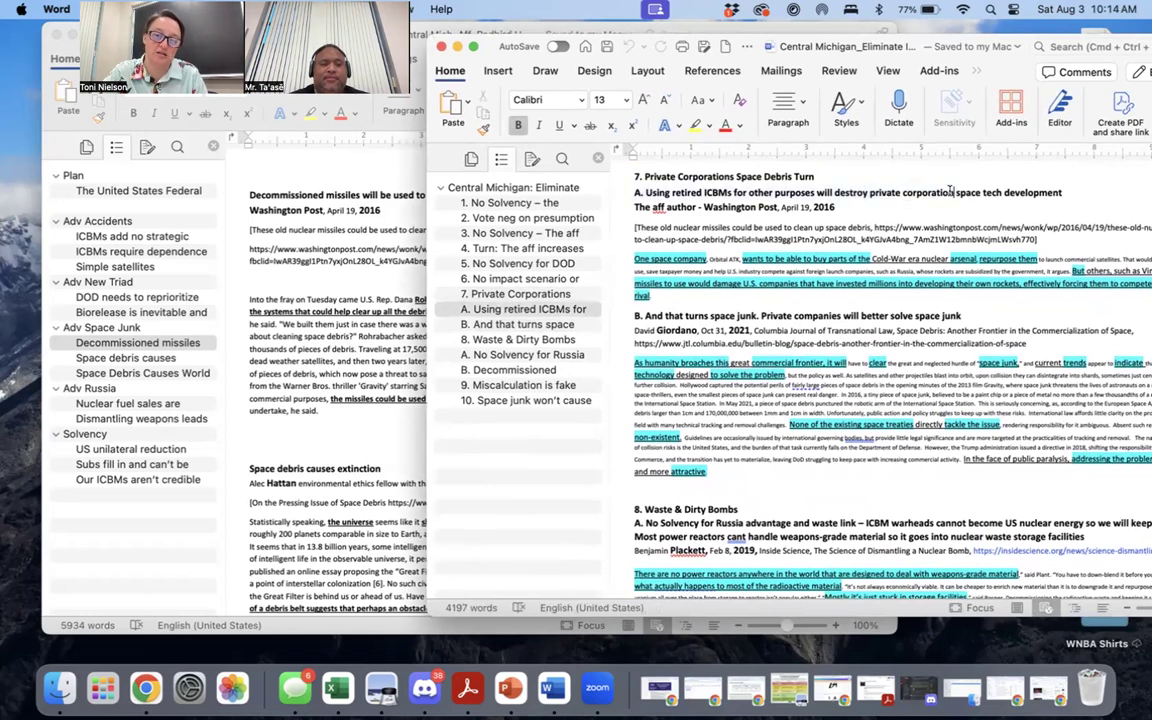
pyautogui.moveTo(951, 191); pyautogui.dragTo(837, 188)
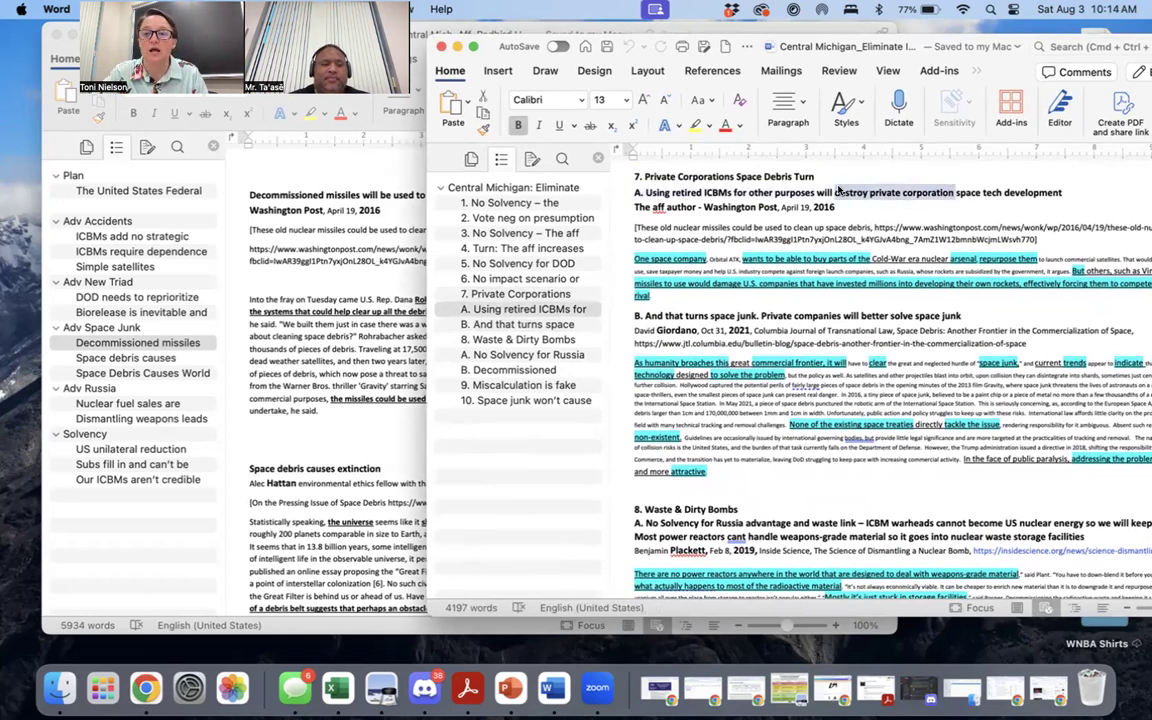
pyautogui.click(771, 186)
pyautogui.click(719, 270)
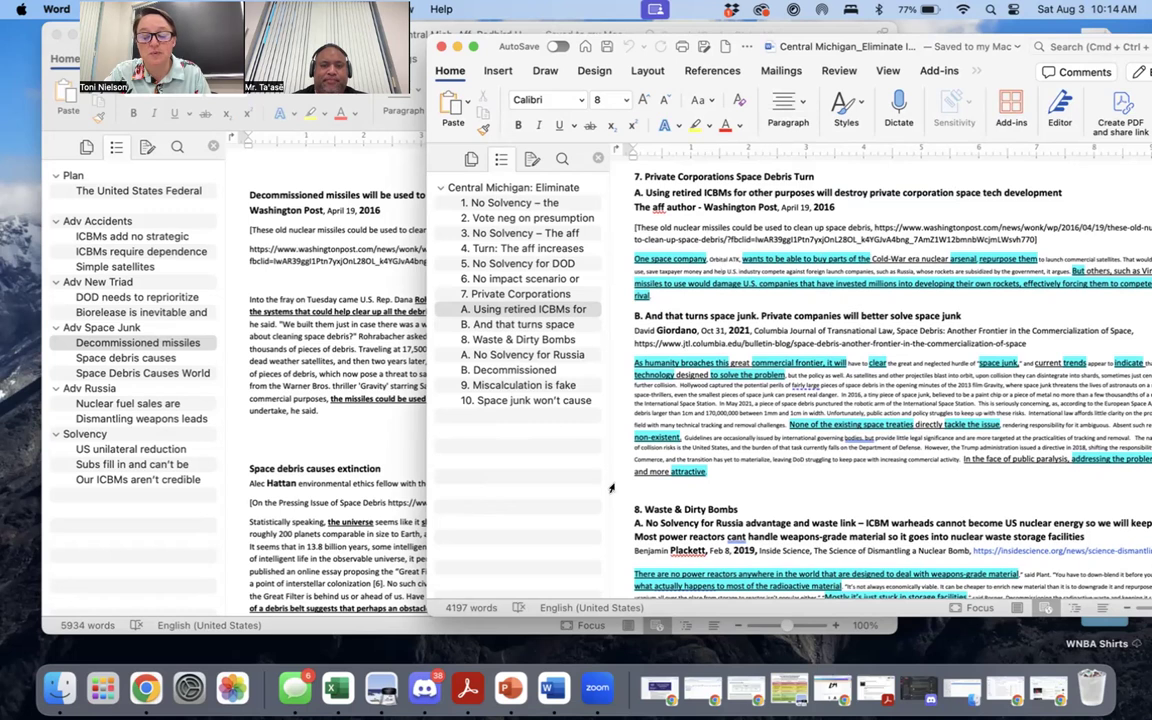
pyautogui.click(909, 259)
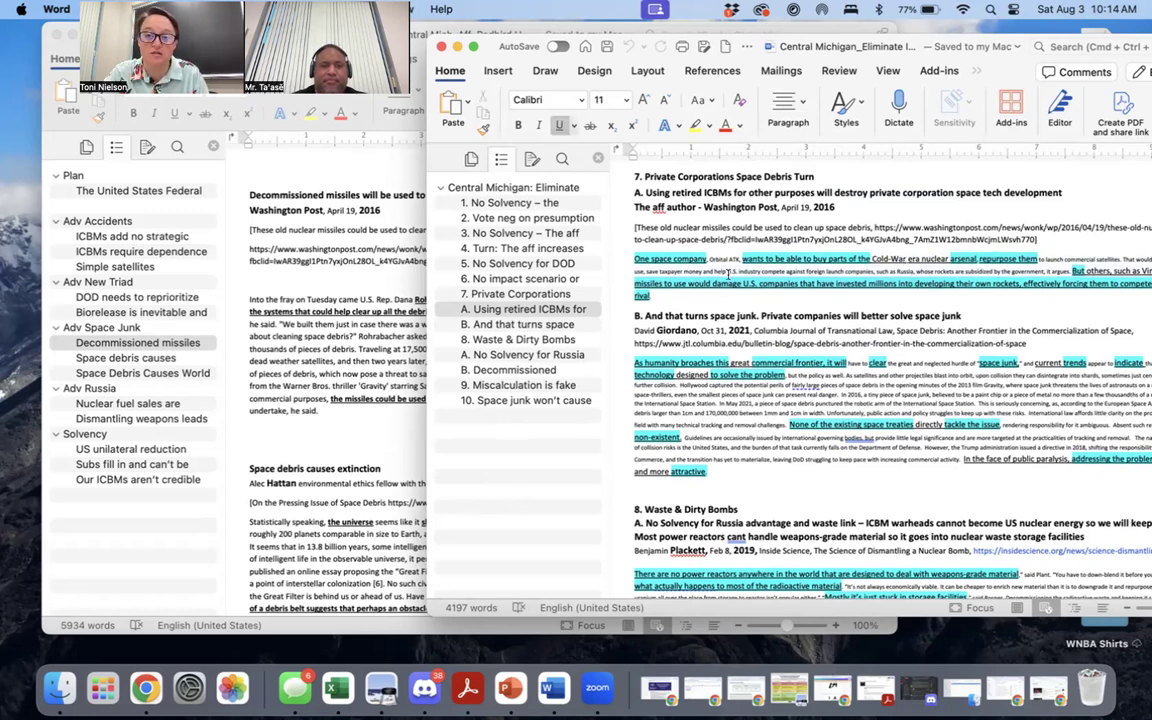
pyautogui.scroll(-1, 790, 240)
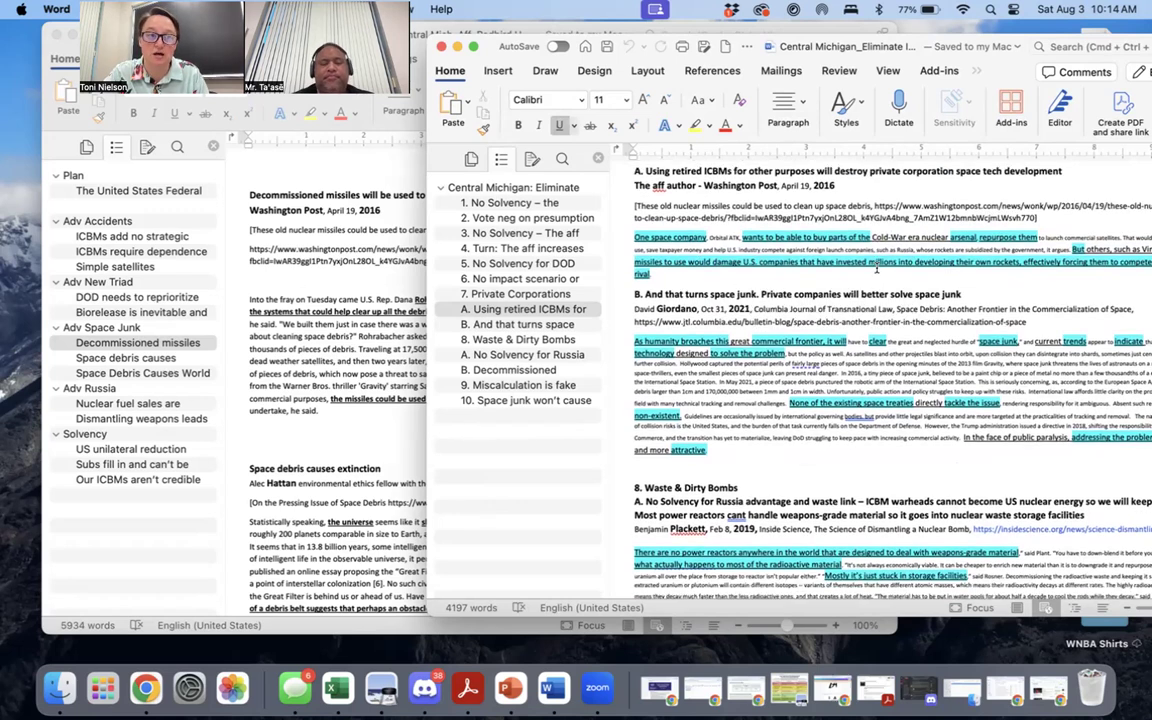
pyautogui.click(738, 404)
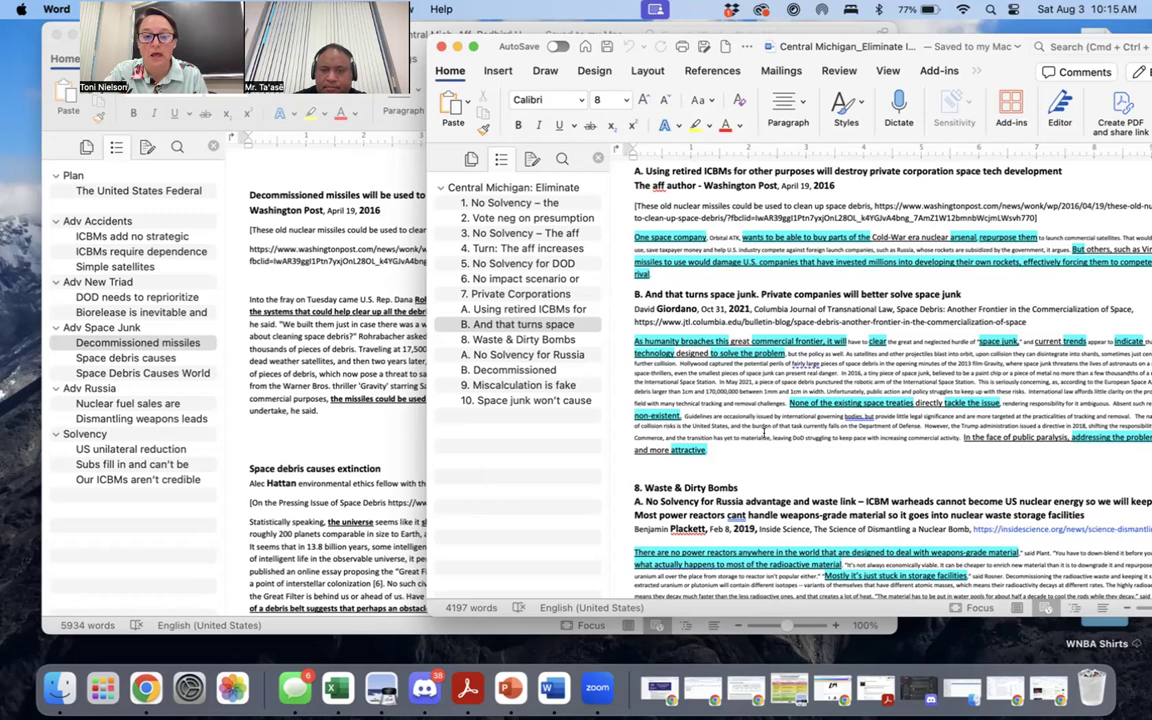
pyautogui.scroll(-1, 760, 392)
pyautogui.scroll(3, 760, 391)
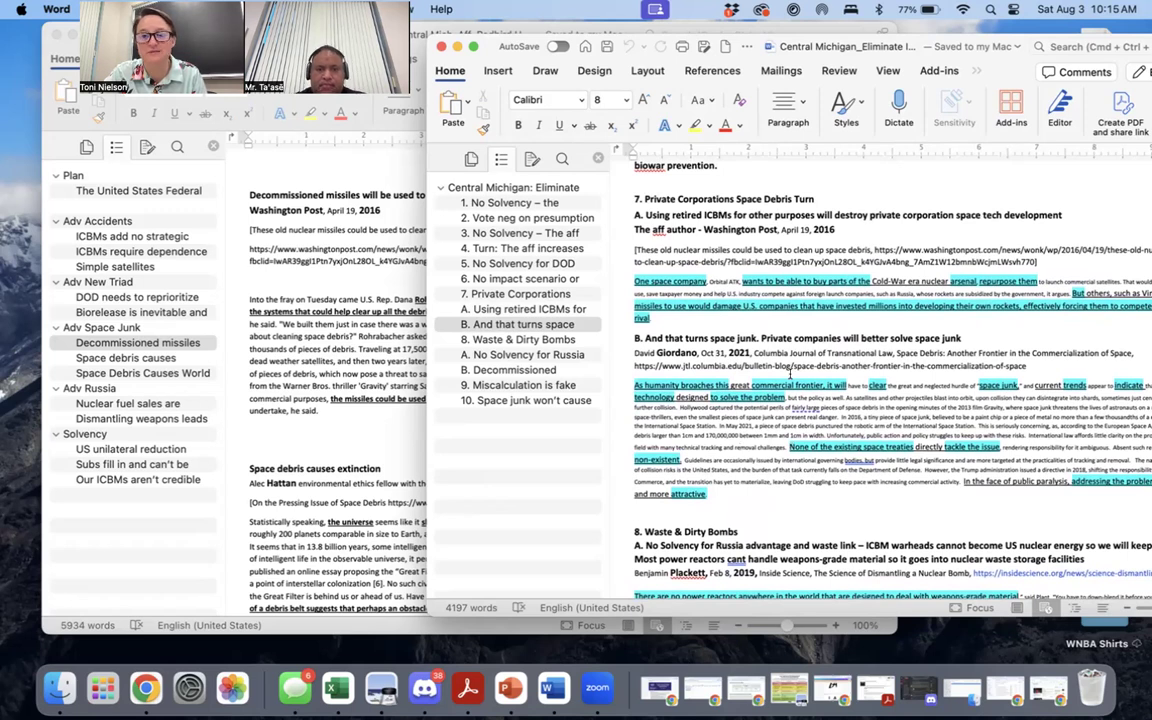
# Return to the beginning of the case neg and mark the first No Solvency argument about the unhighlighted evidence.
pyautogui.scroll(5, 788, 340)
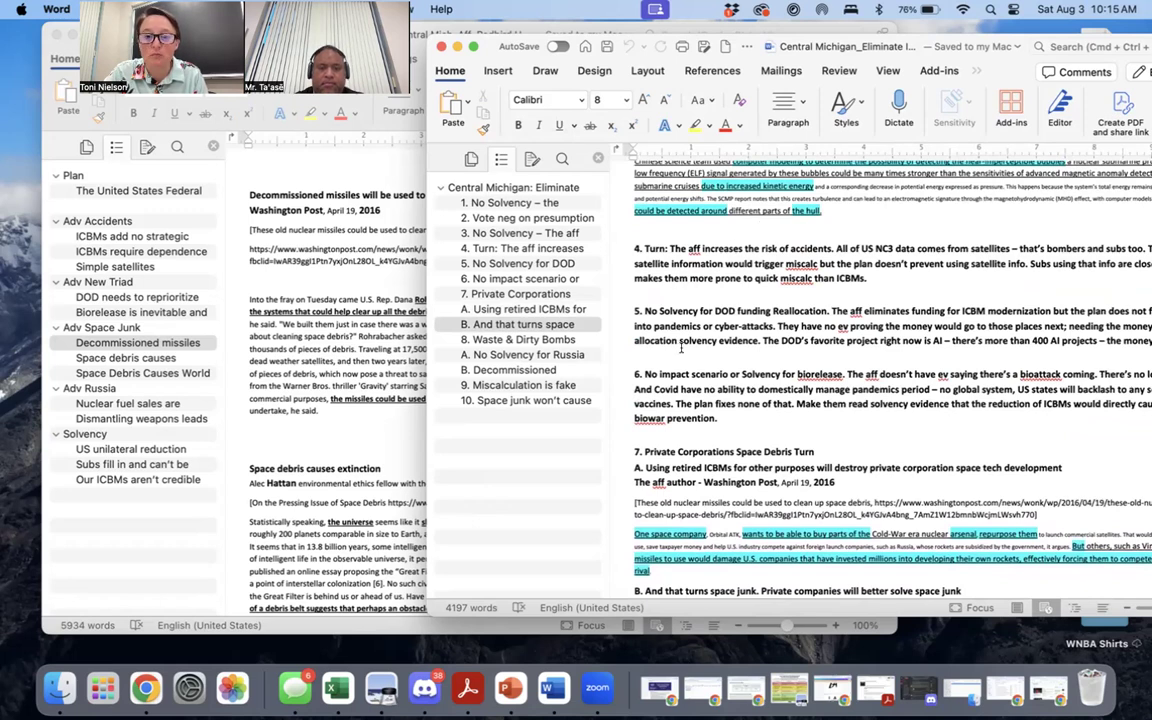
pyautogui.scroll(4, 694, 369)
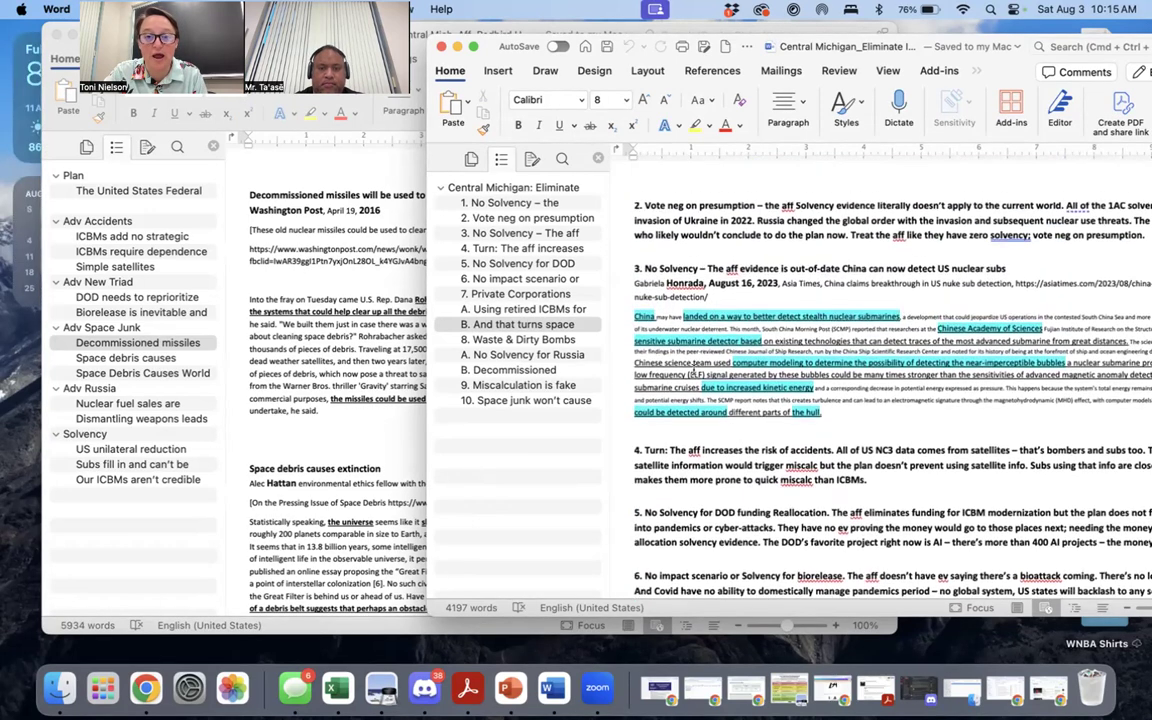
pyautogui.scroll(1, 728, 241)
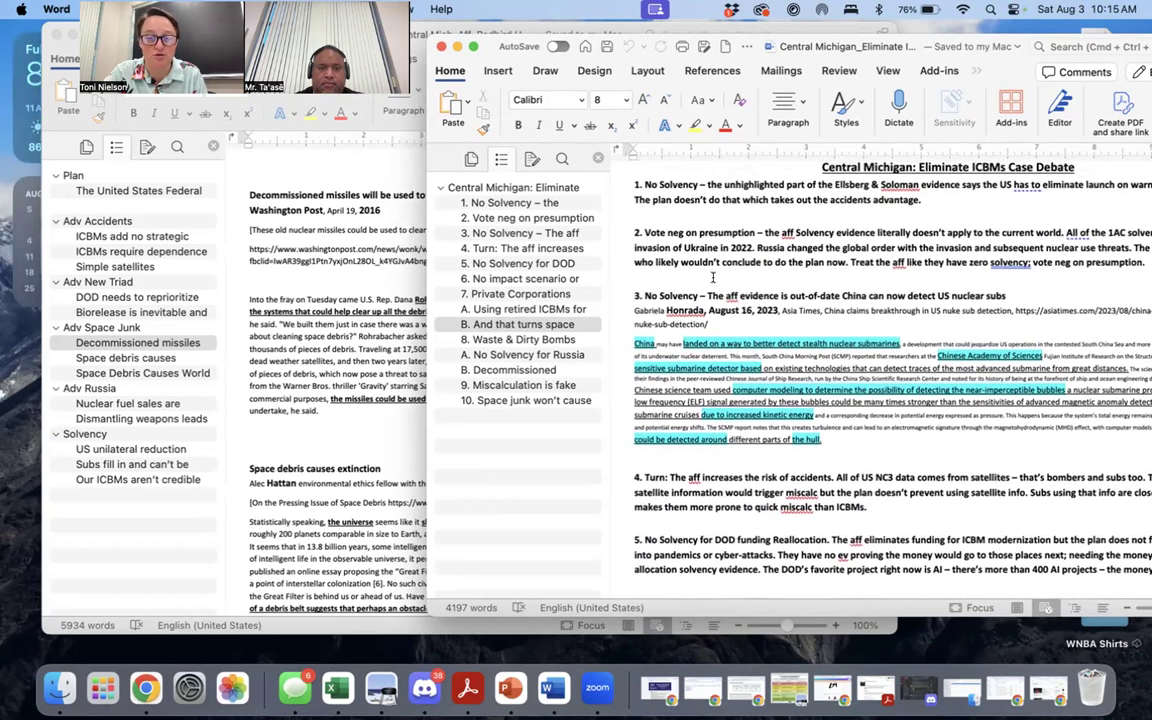
pyautogui.moveTo(645, 183); pyautogui.dragTo(747, 196)
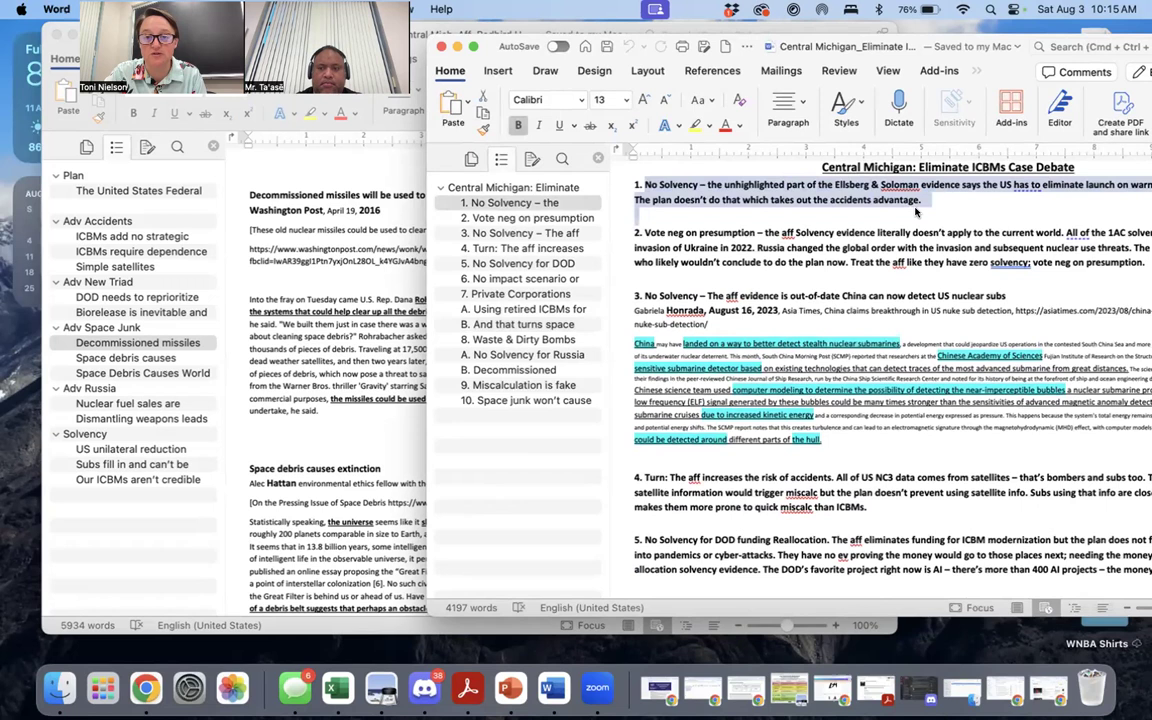
pyautogui.click(747, 196)
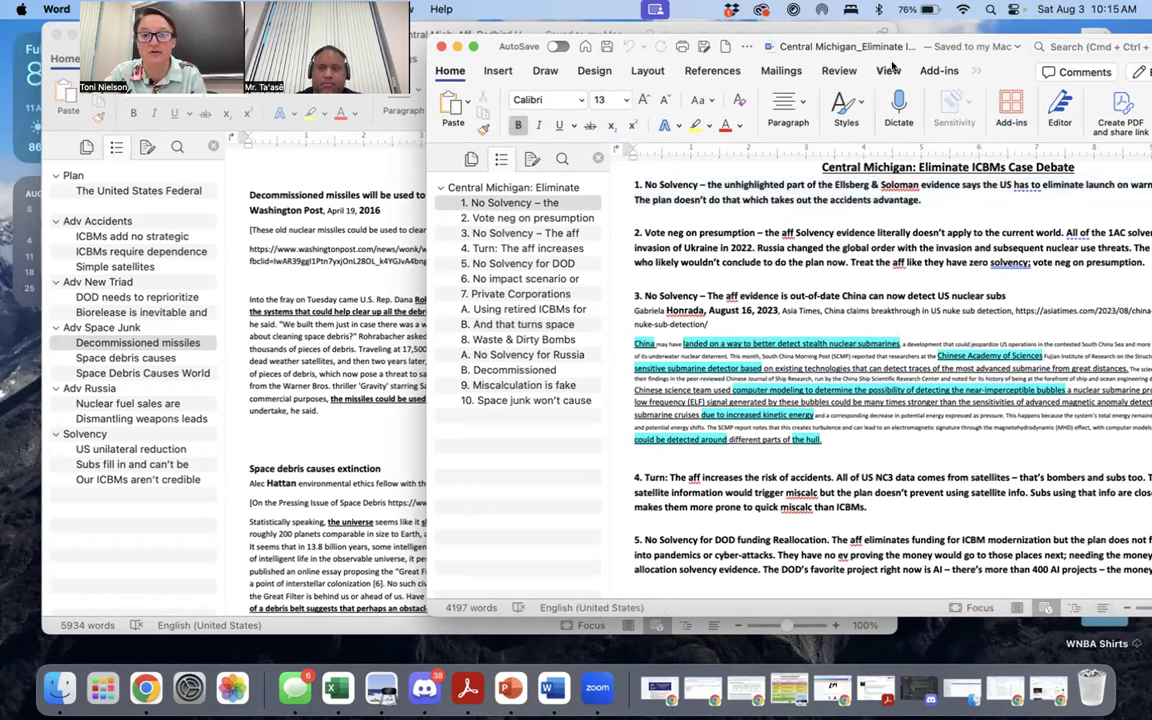
# Reposition the case neg window to show full text lines and mark the first argument's sentence about taking out the accidents advantage.
pyautogui.doubleClick(747, 58)
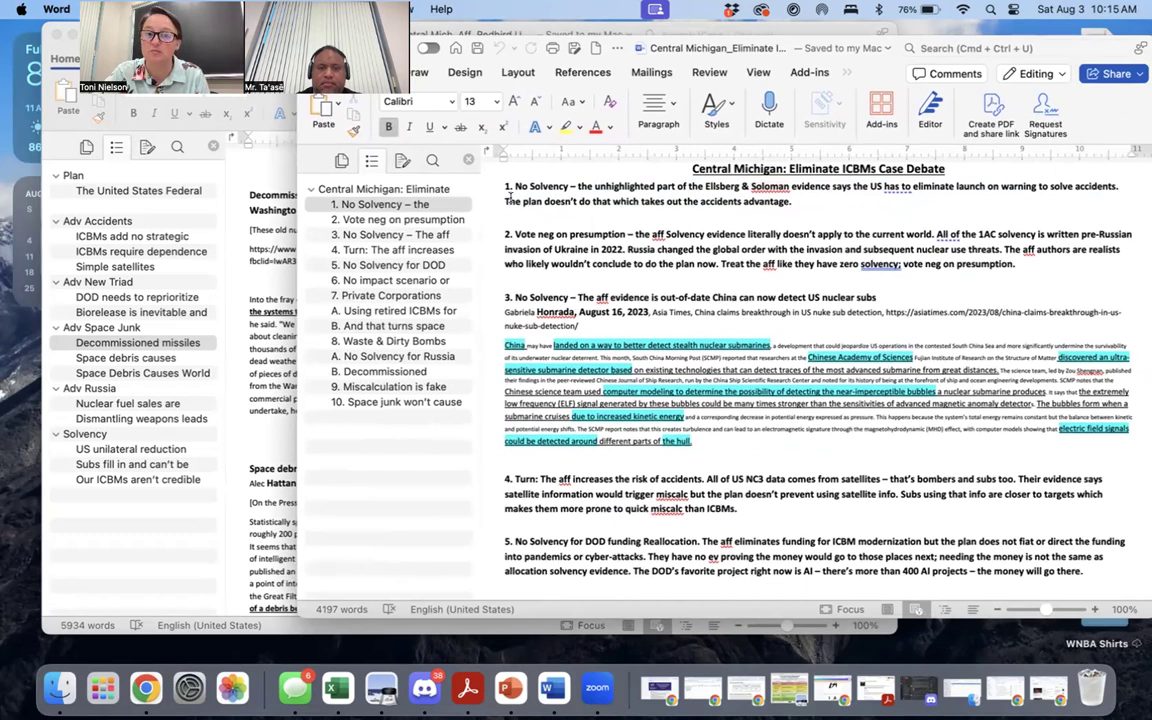
pyautogui.moveTo(505, 197); pyautogui.dragTo(809, 213)
pyautogui.click(700, 194)
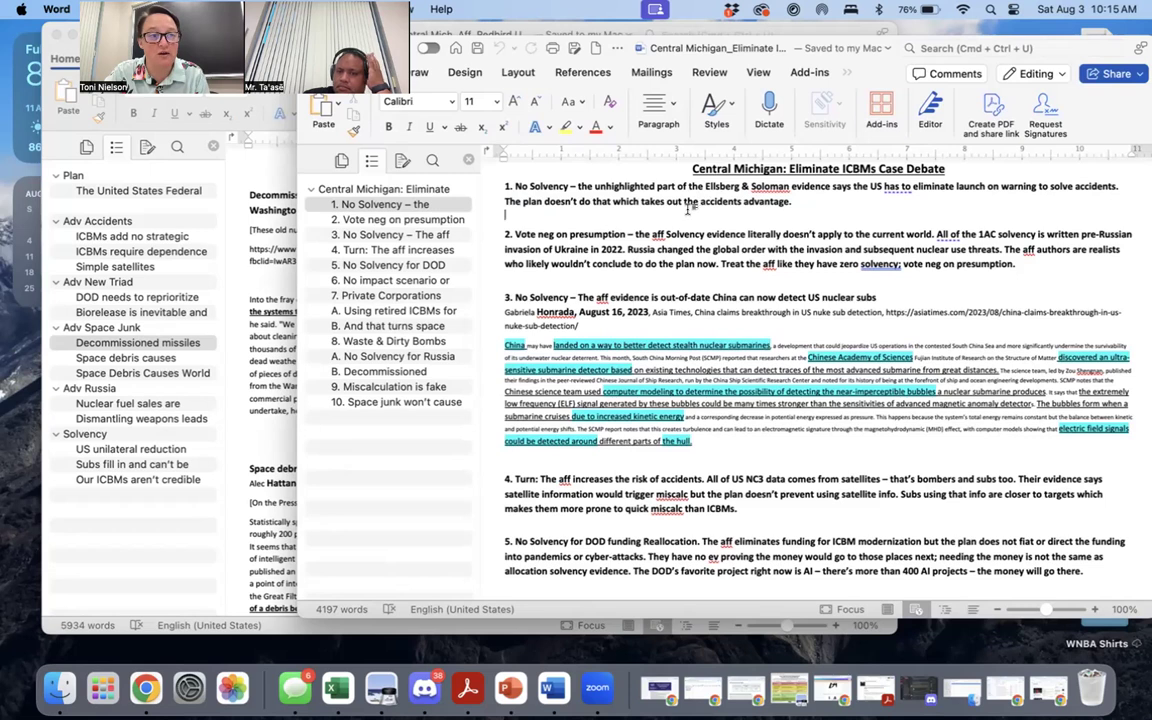
pyautogui.click(740, 212)
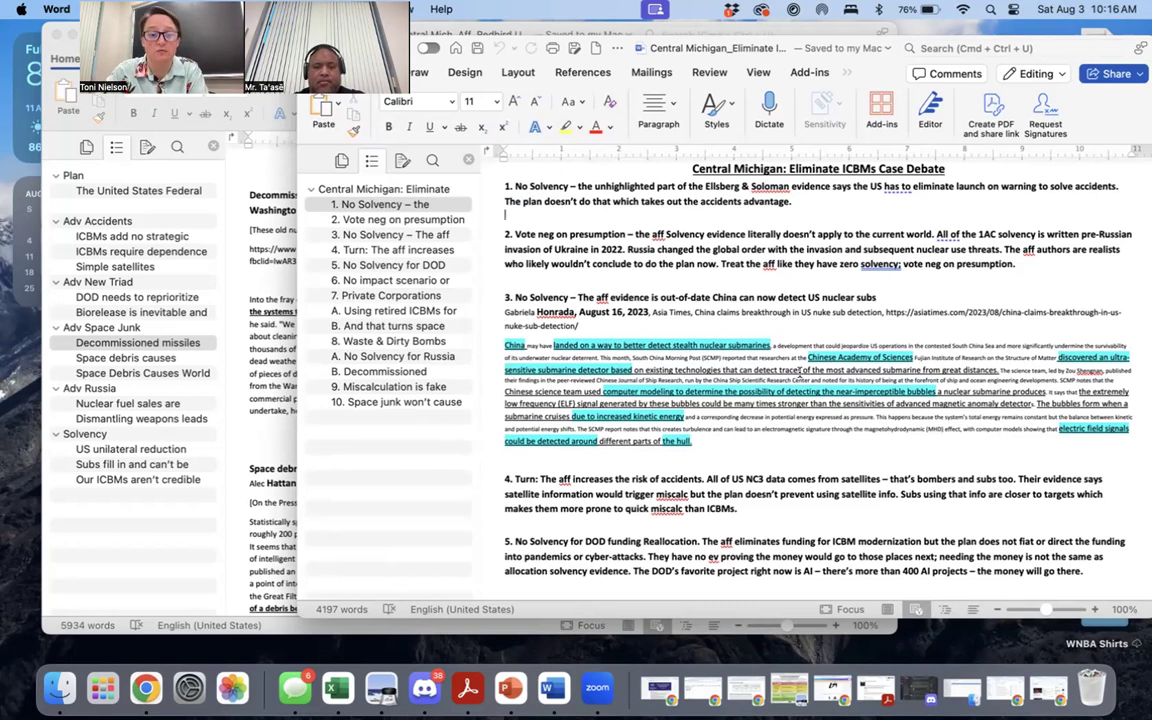
# Look through the remaining case neg answers, down to the Waste & Dirty Bombs evidence on decommissioned nuclear materials.
pyautogui.scroll(-1, 600, 390)
pyautogui.scroll(-12, 629, 406)
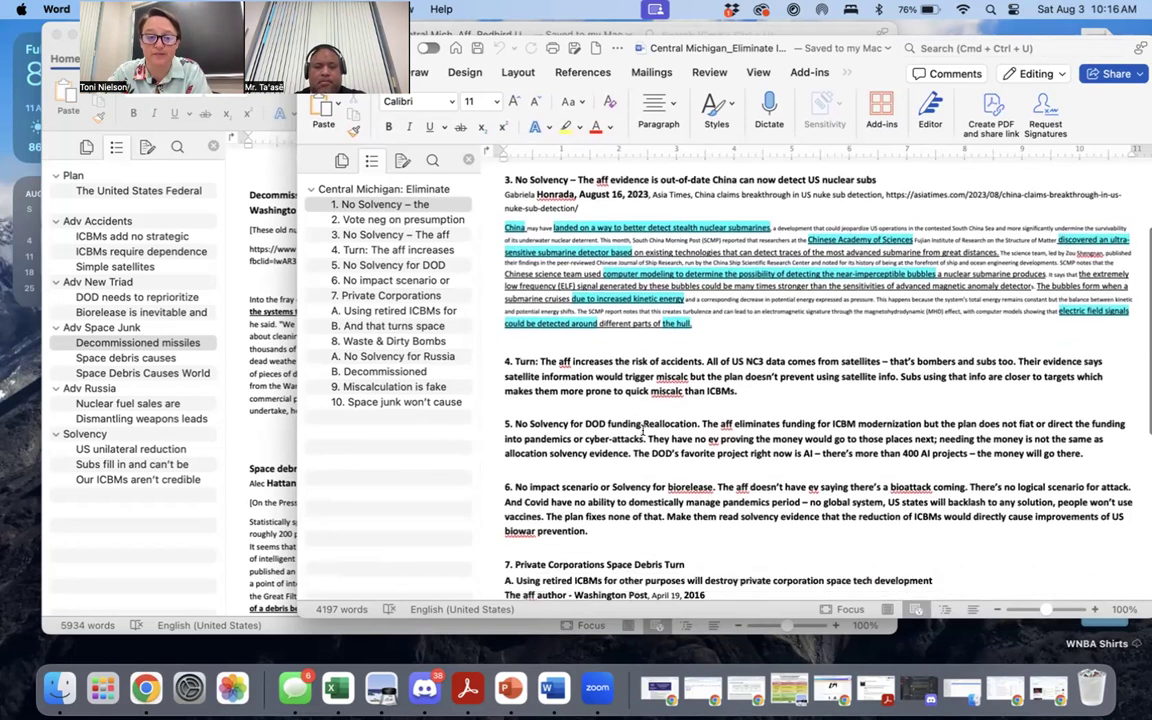
pyautogui.scroll(-3, 630, 432)
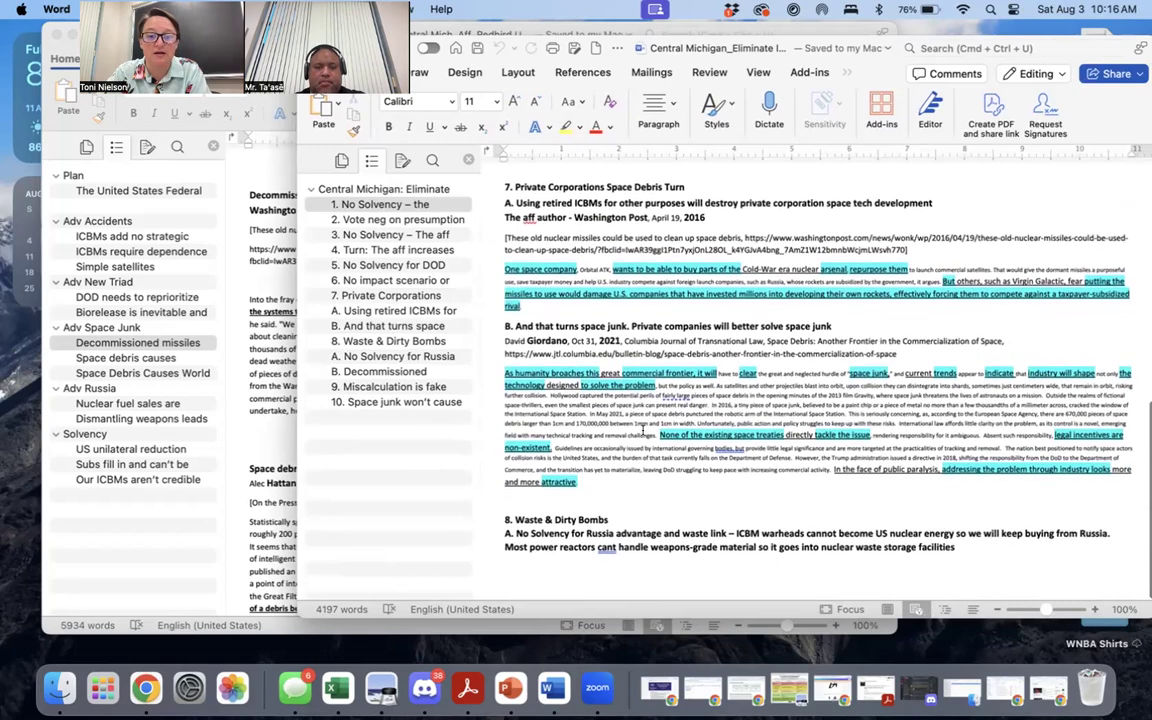
pyautogui.scroll(-11, 624, 336)
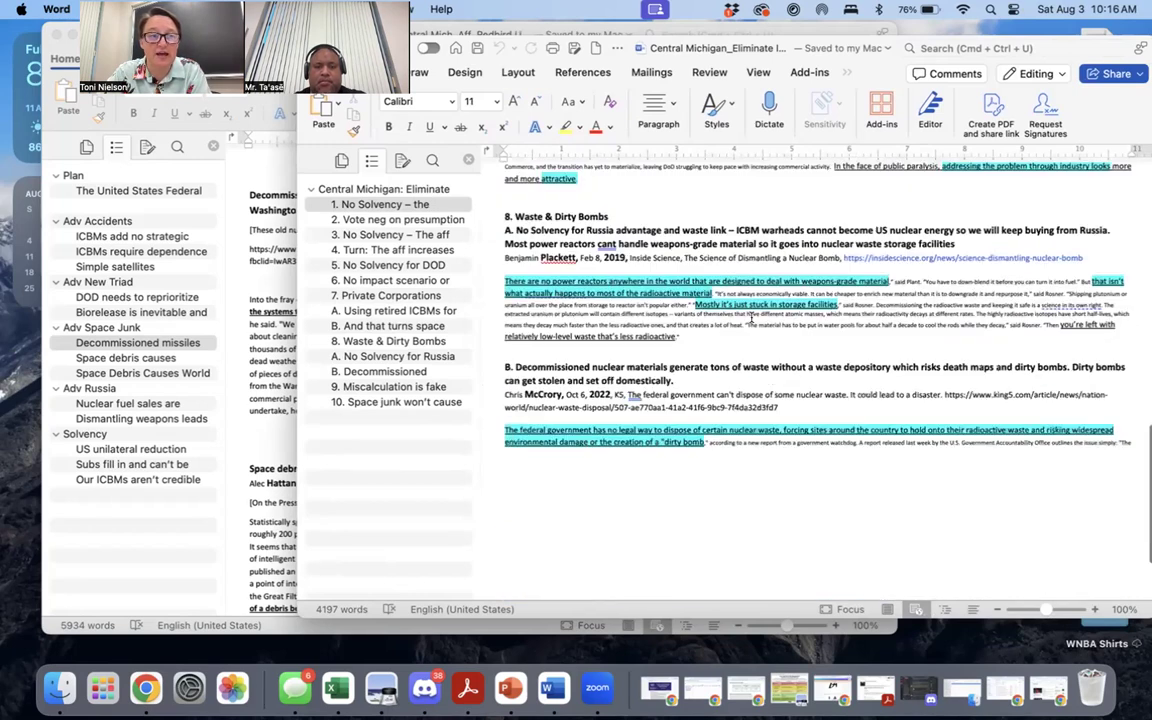
pyautogui.scroll(-4, 647, 455)
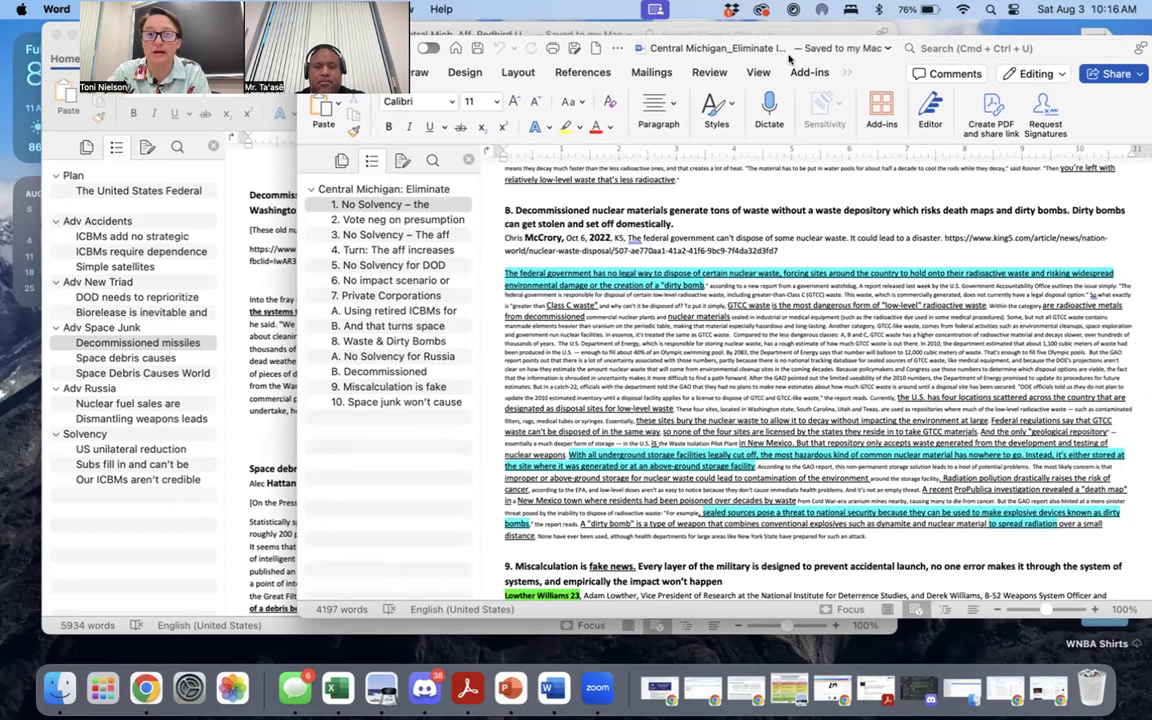
# Move the case neg window until its window controls are reachable and close the document, leaving the aff document open.
pyautogui.click(848, 52)
pyautogui.click(492, 346)
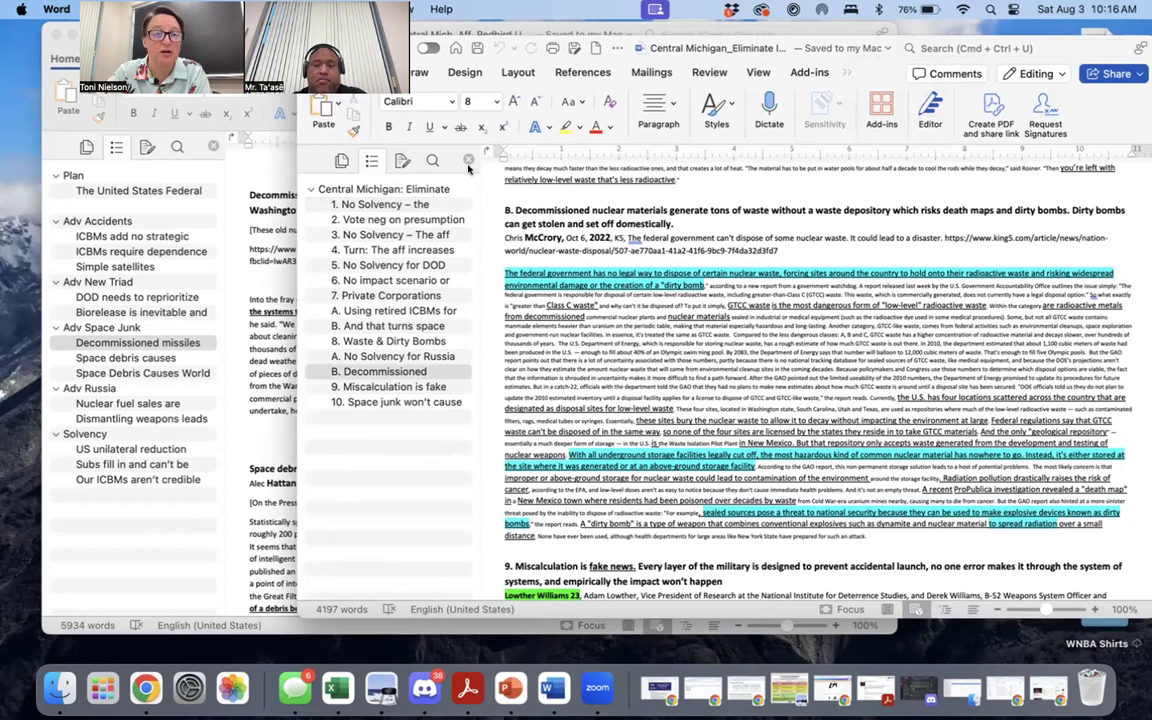
pyautogui.scroll(2, 693, 295)
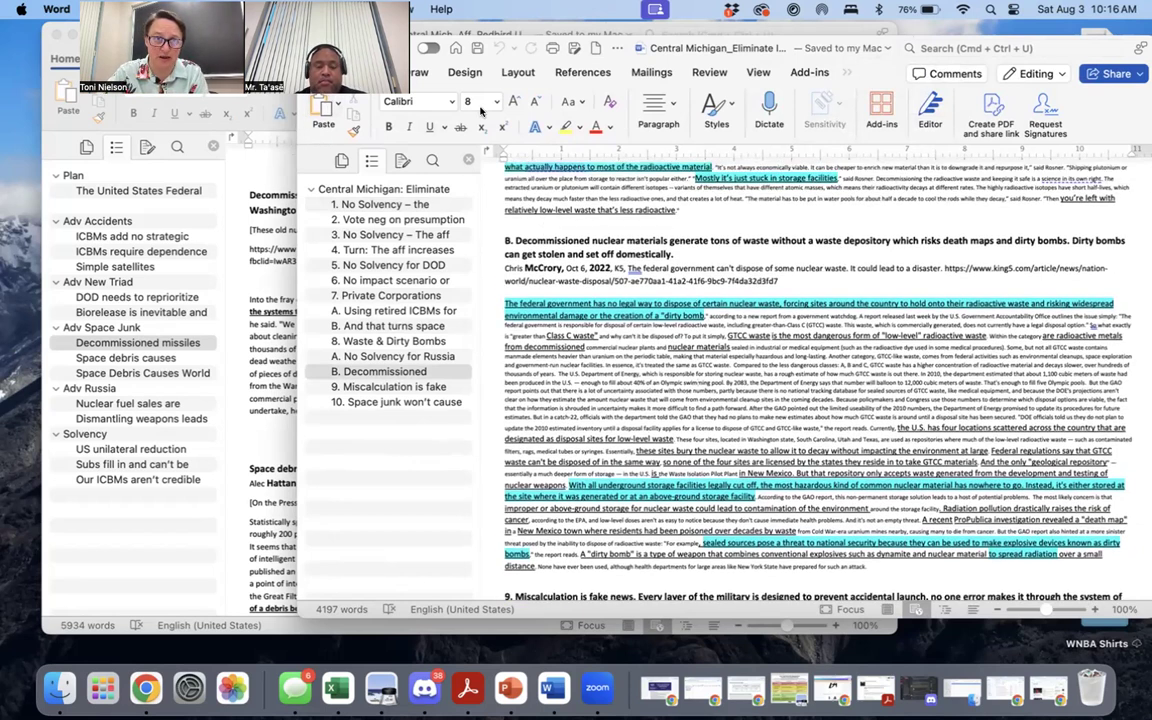
pyautogui.moveTo(511, 65); pyautogui.dragTo(504, 176)
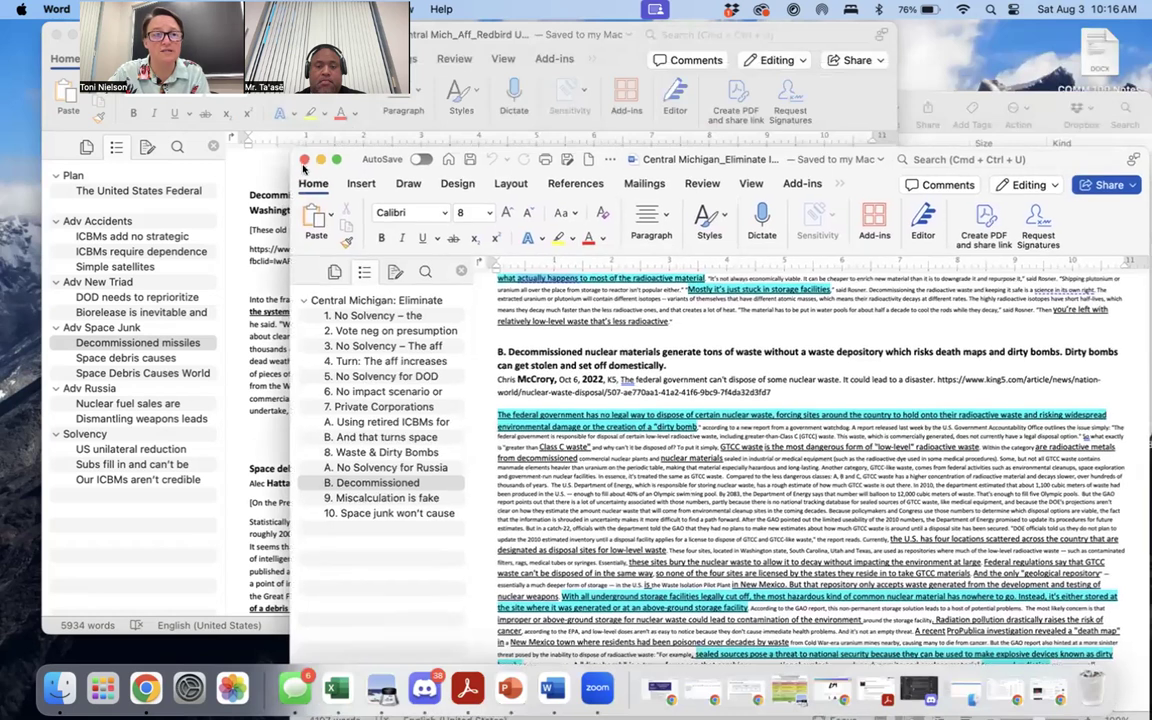
pyautogui.click(304, 160)
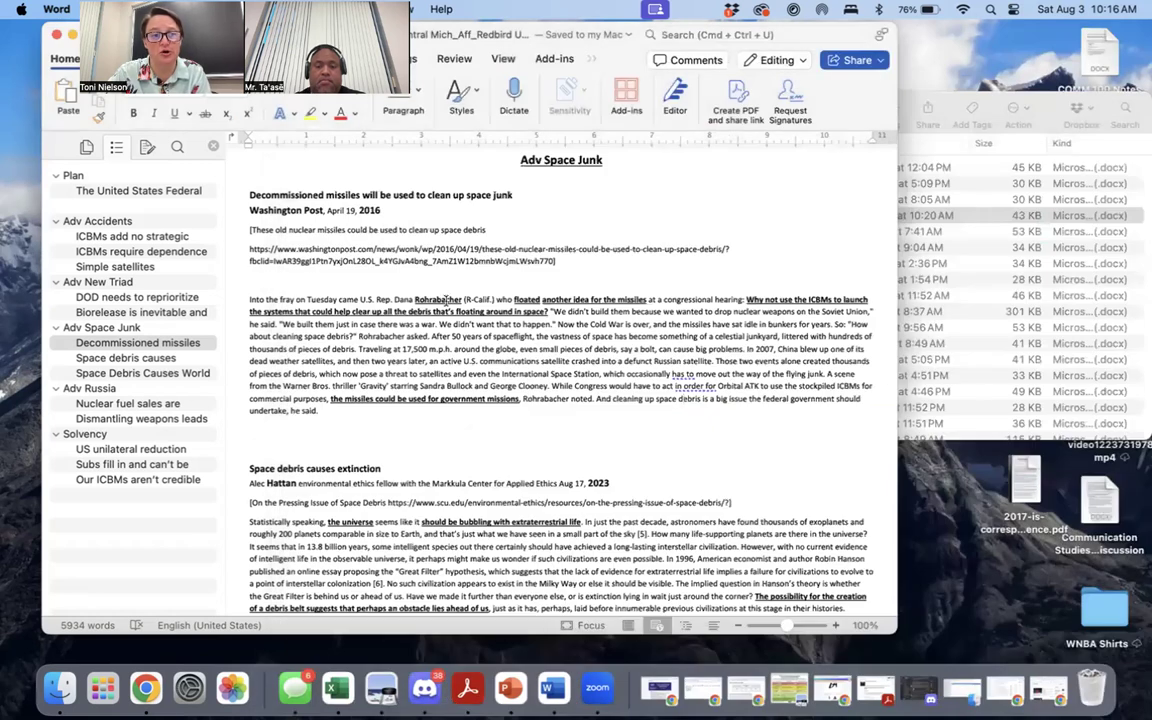
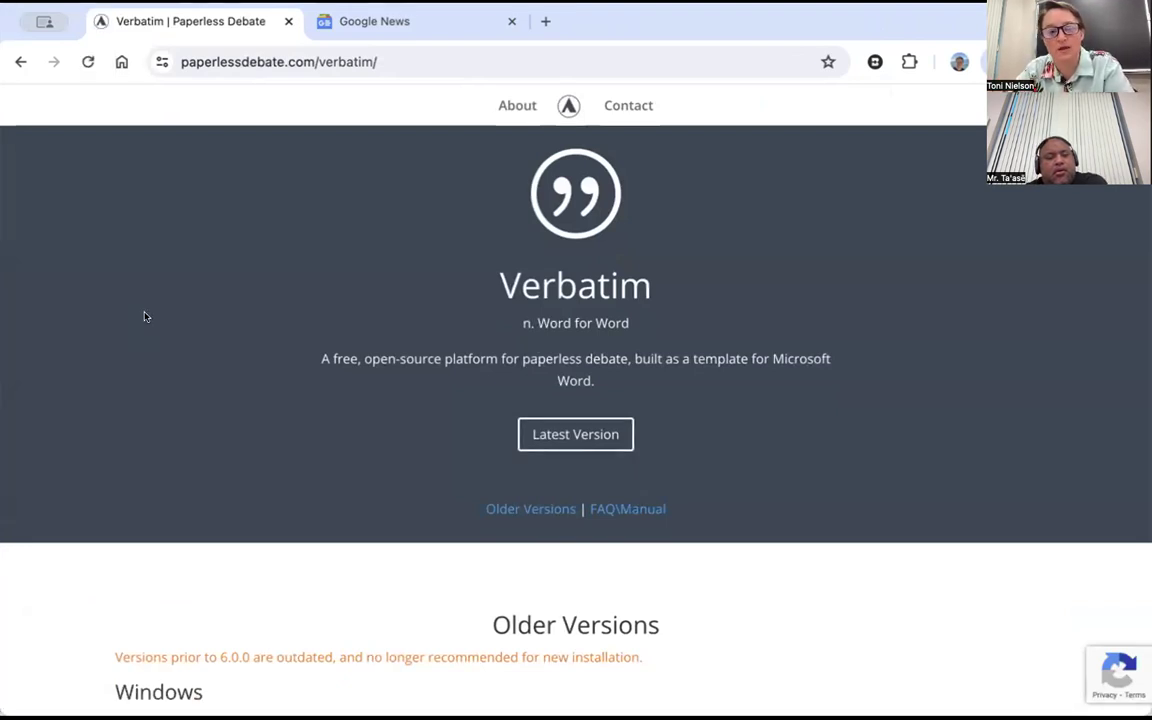
# Look over the Verbatim download page, down to the older Windows and Mac installers and standalone templates.
pyautogui.press('Tab')
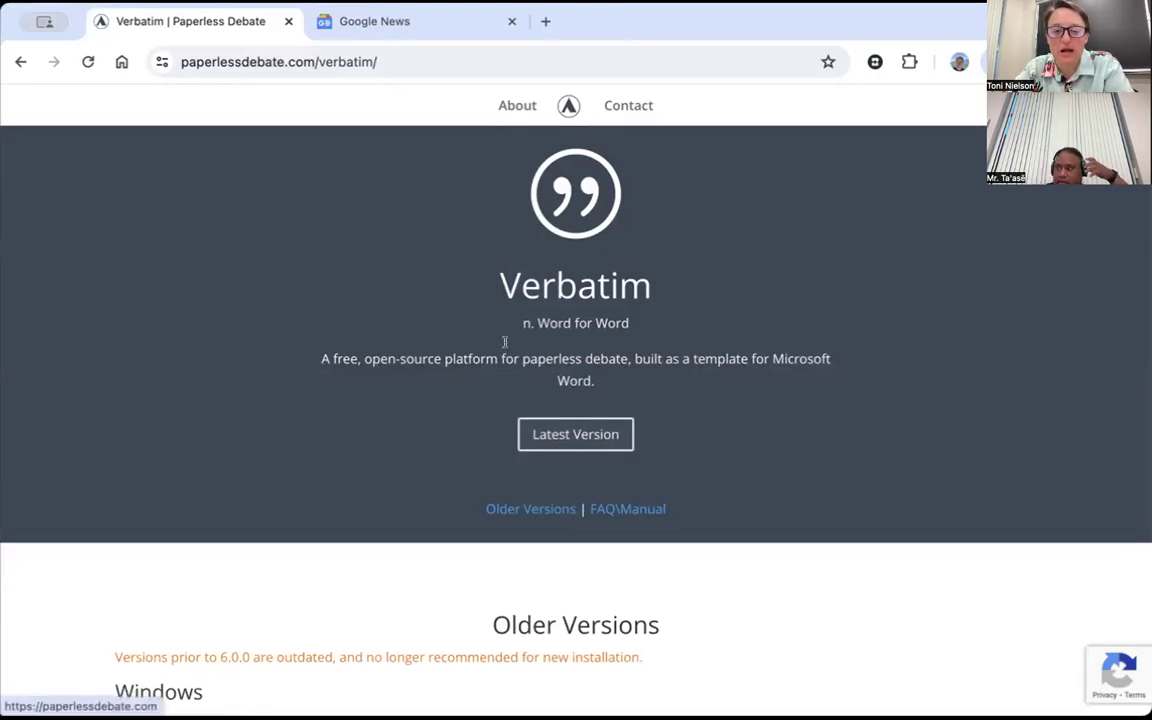
pyautogui.scroll(-1, 447, 571)
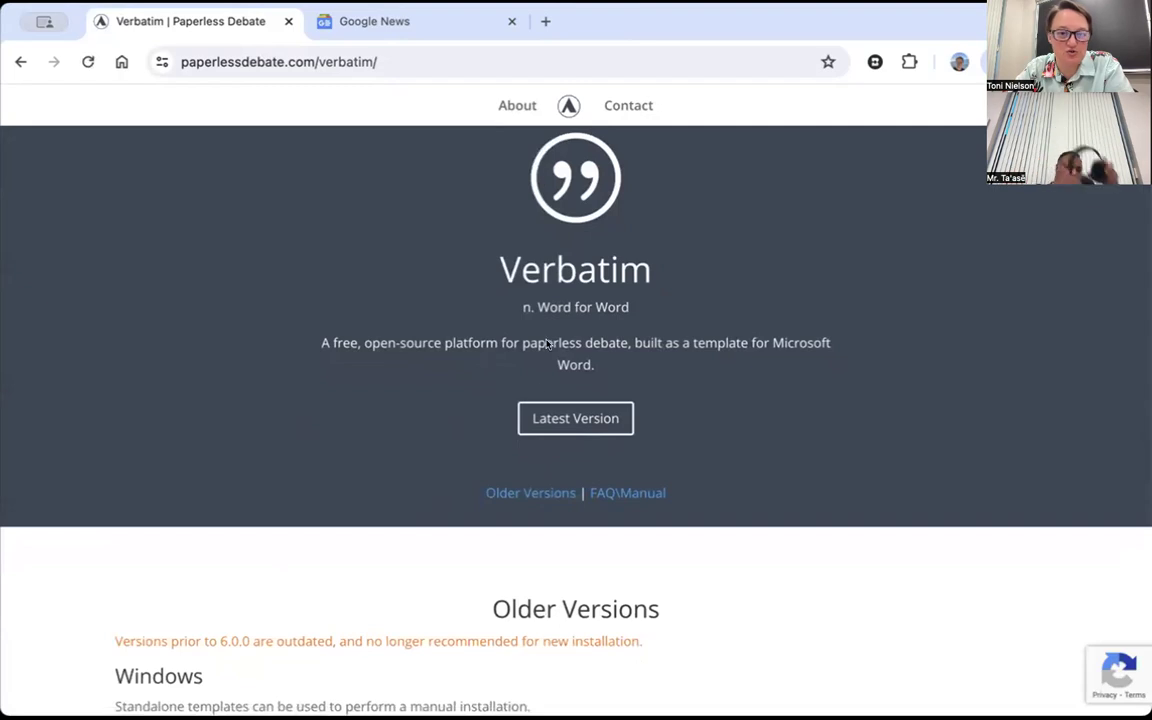
pyautogui.scroll(-1, 565, 421)
pyautogui.scroll(-2, 609, 434)
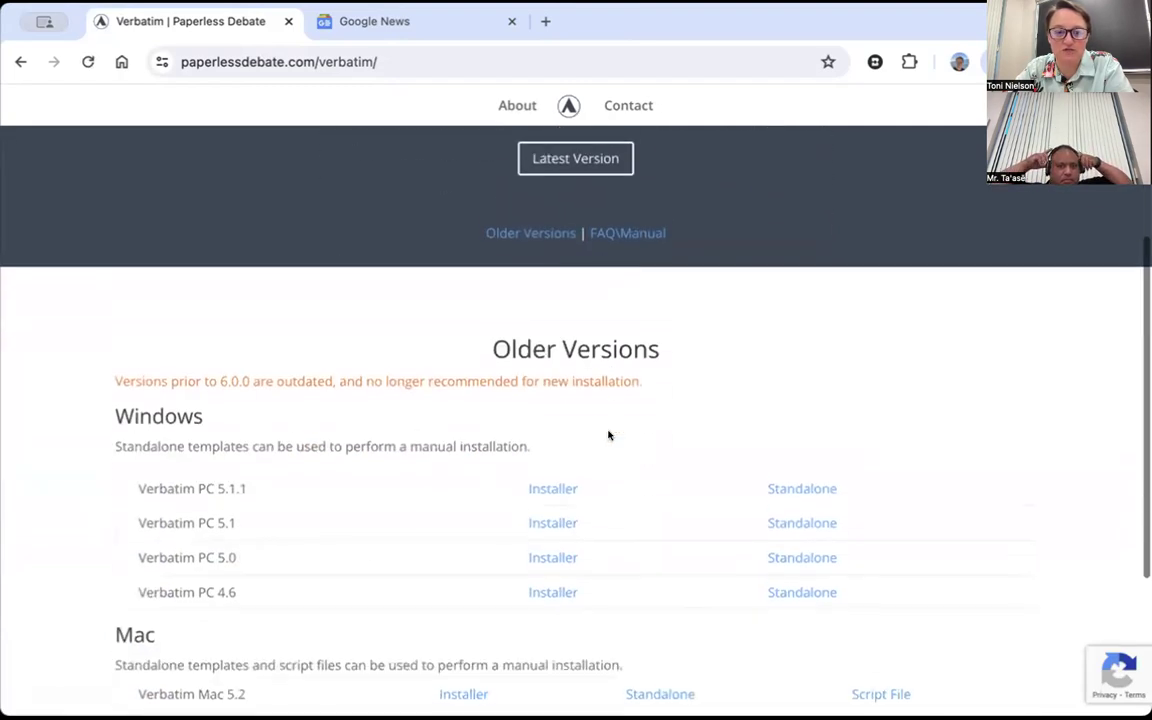
pyautogui.scroll(-1, 338, 521)
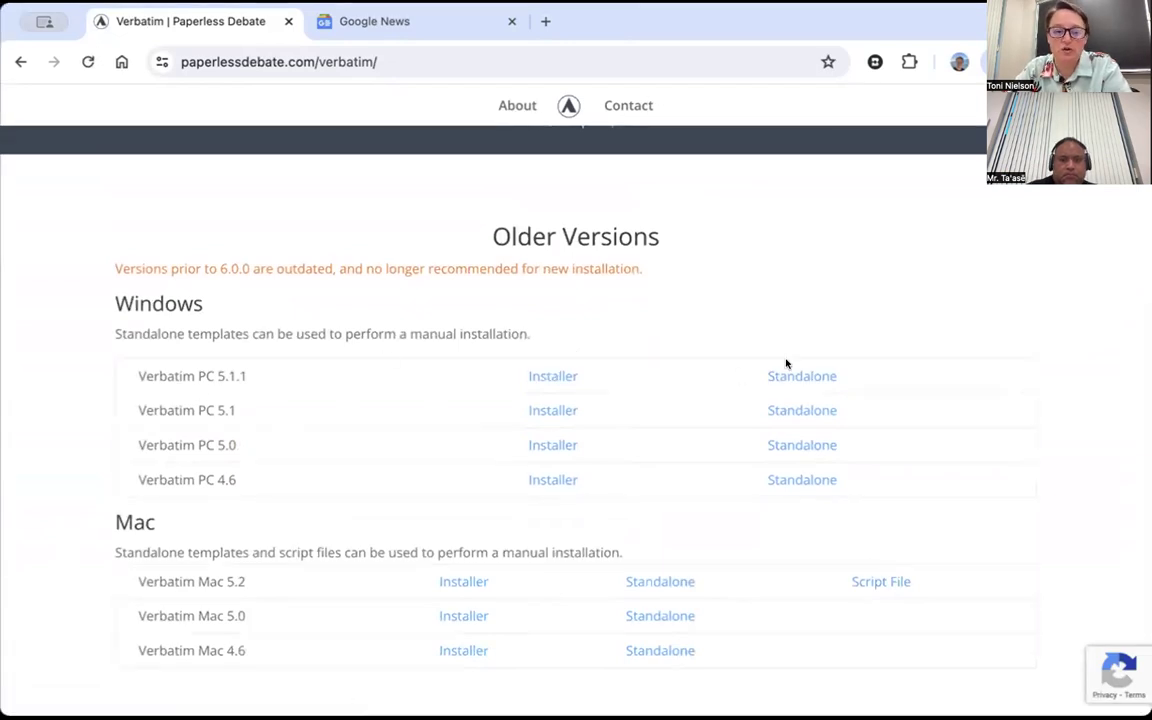
pyautogui.scroll(-1, 728, 510)
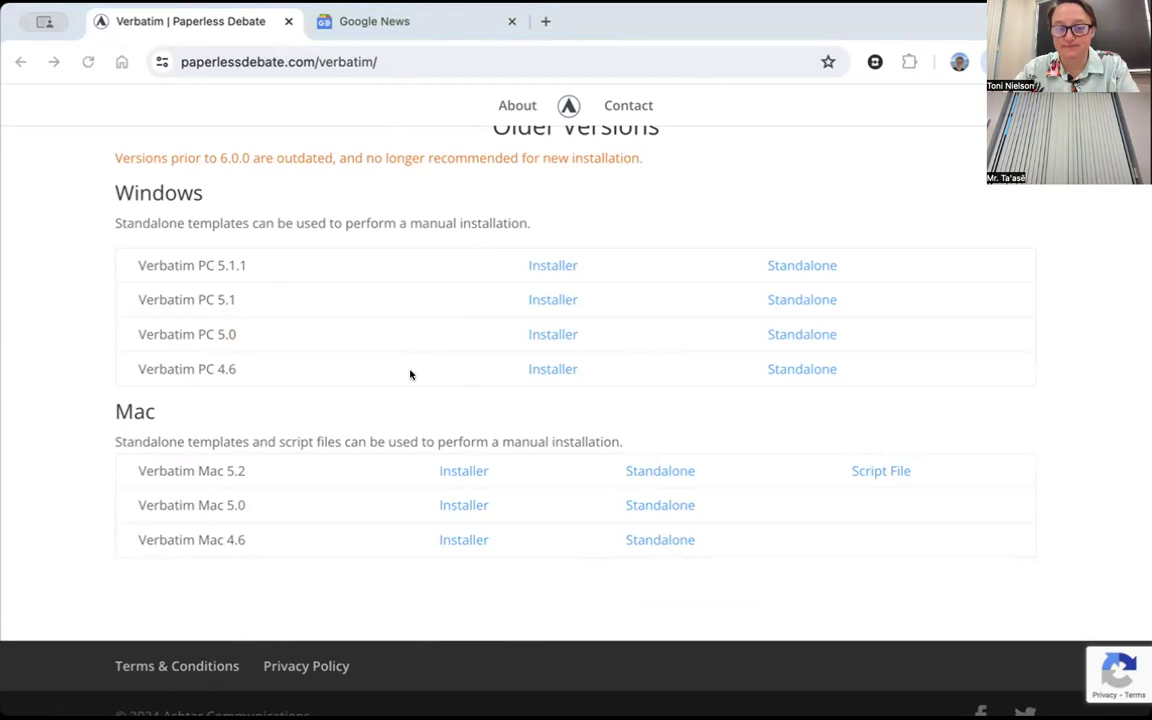
# Switch to the blank Word document and show the Verbatim debate formatting commands, such as Pocket, Hat, Block and Tag.
pyautogui.click(519, 34)
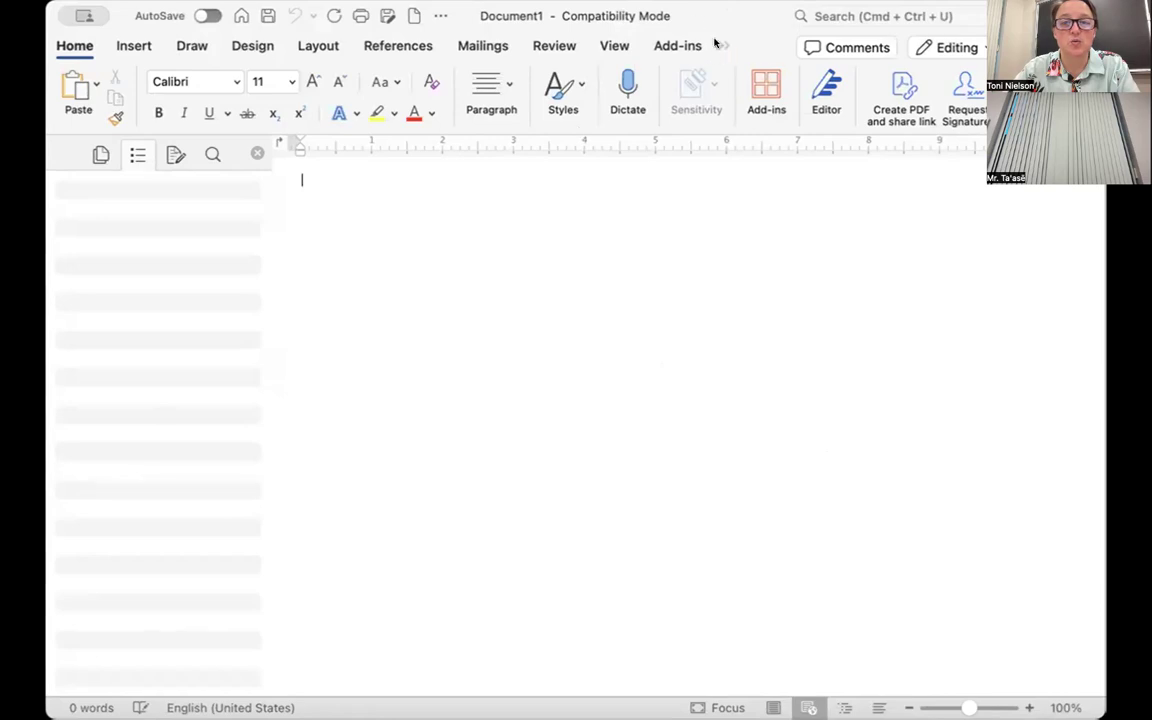
pyautogui.click(657, 46)
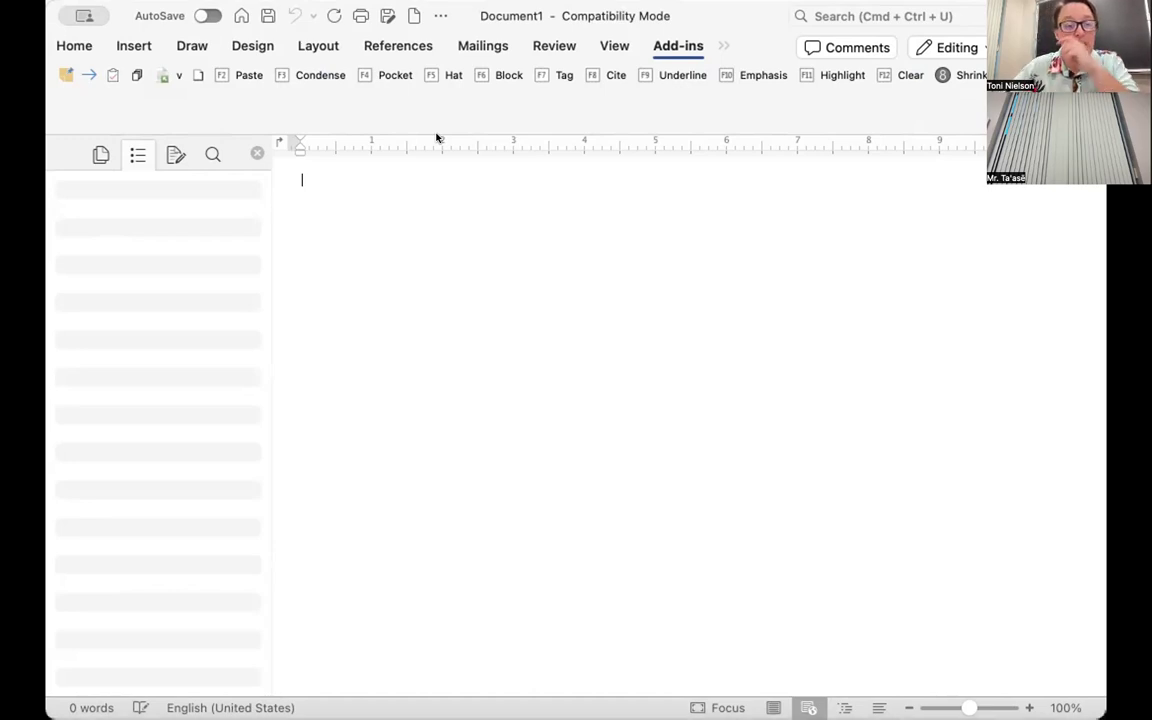
pyautogui.click(395, 75)
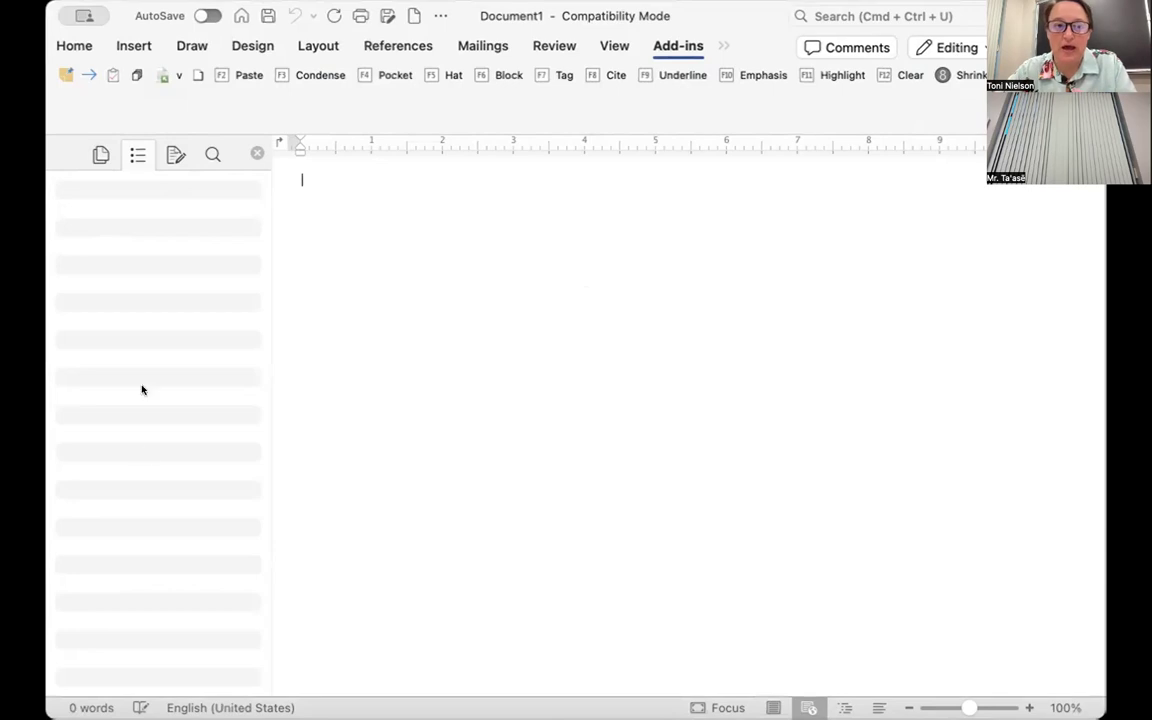
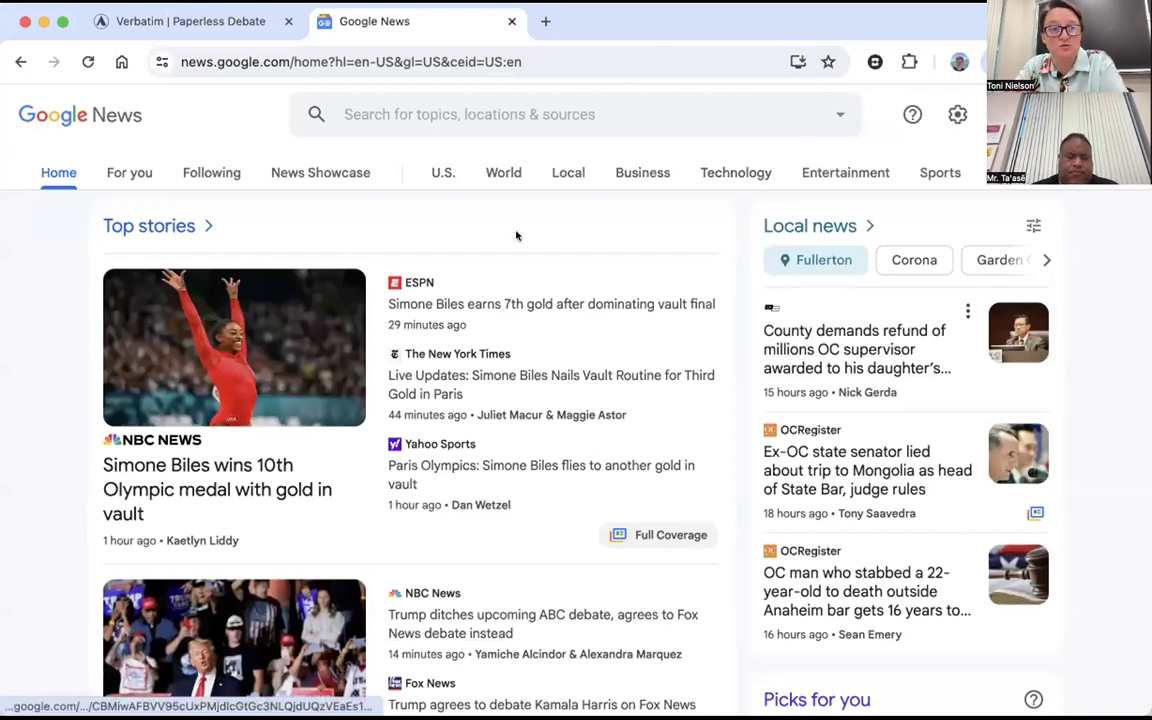
# Search Google News for "inflation in the US declining".
pyautogui.click(380, 118)
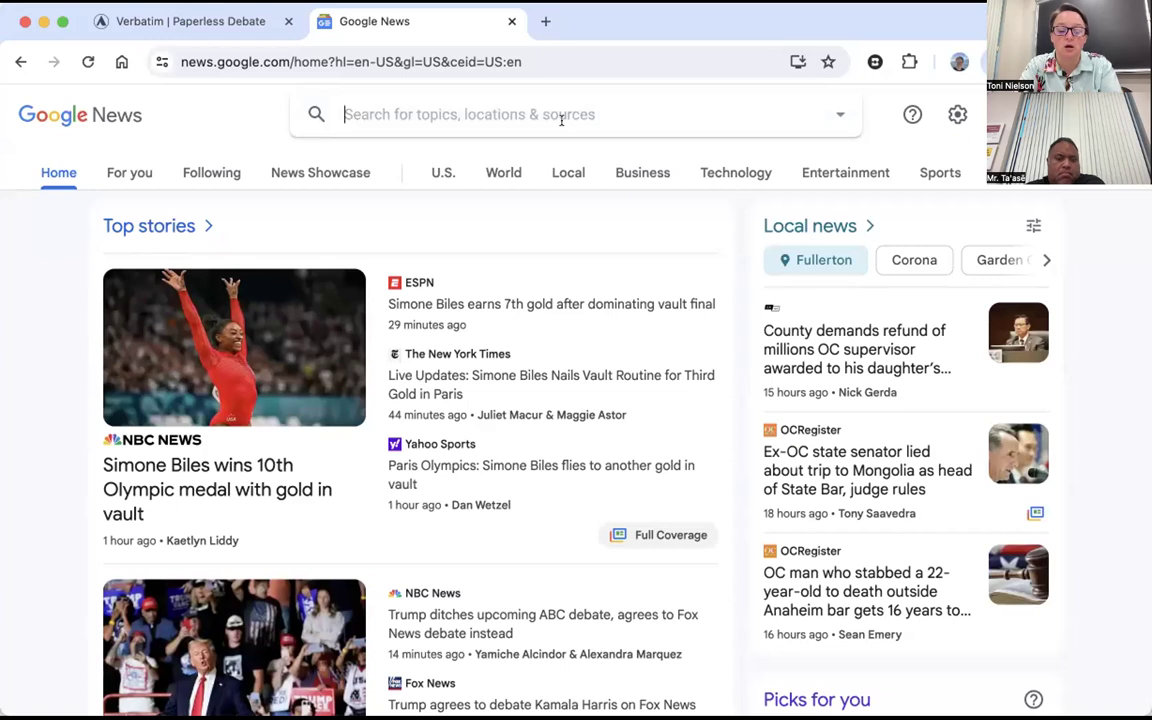
pyautogui.write('inflac')
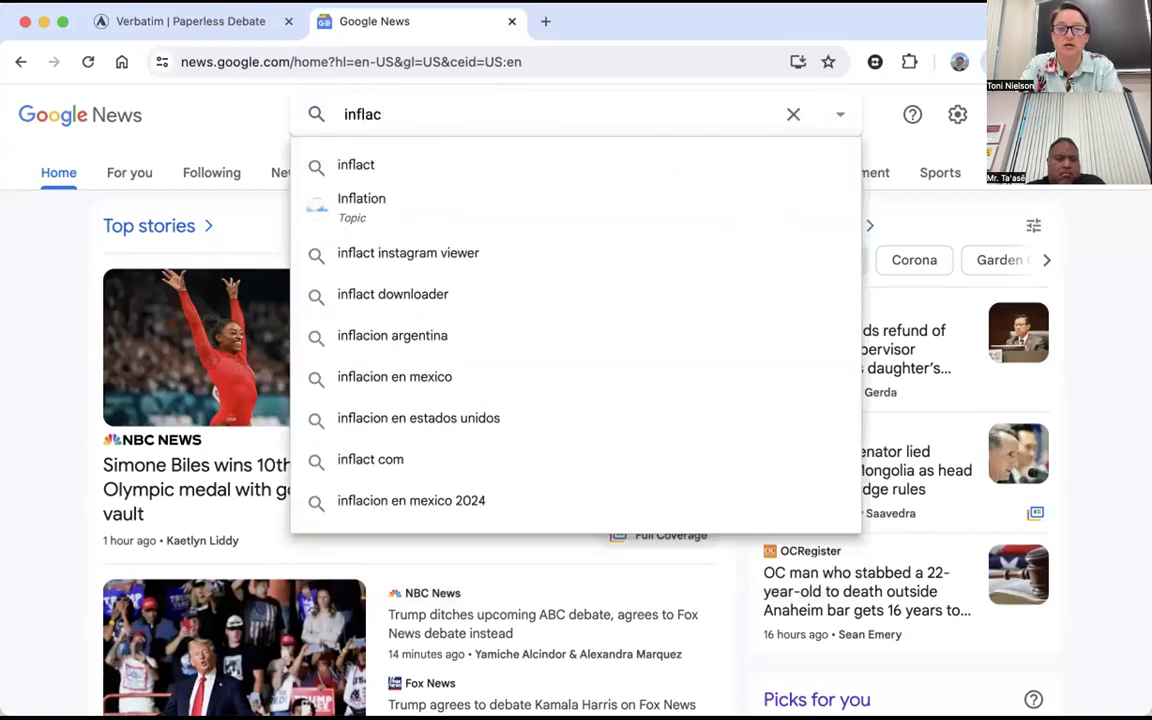
pyautogui.press('BackSpace')
pyautogui.write('tion in the US')
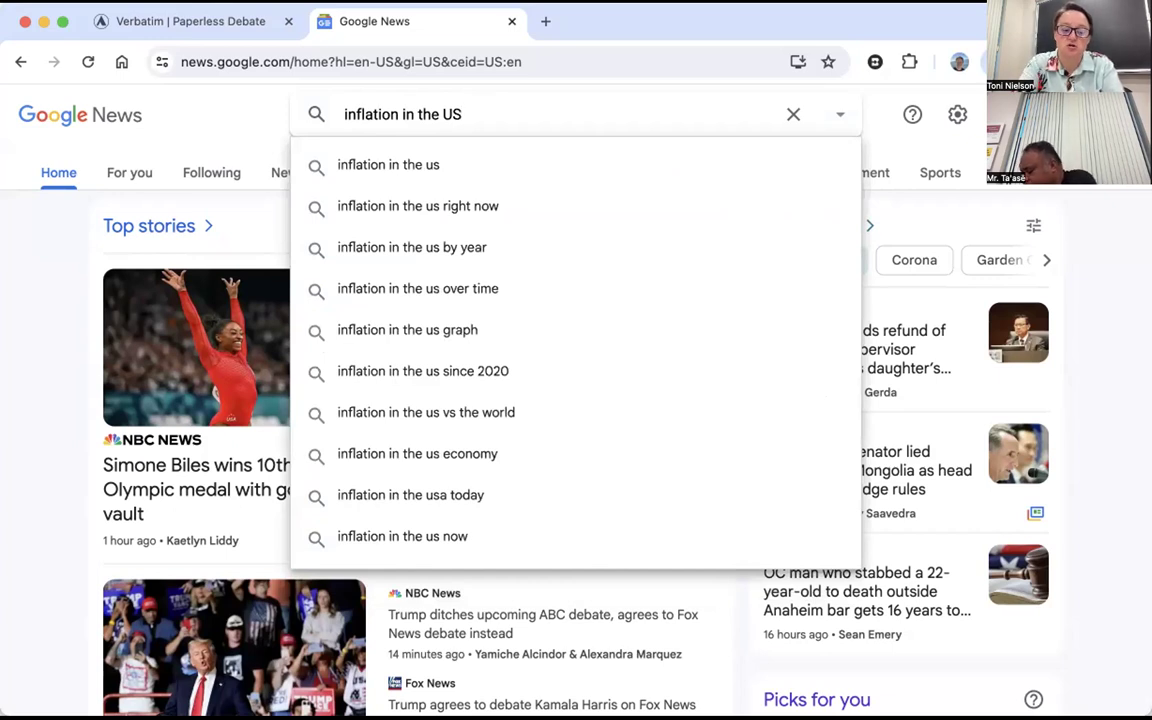
pyautogui.write(' decling')
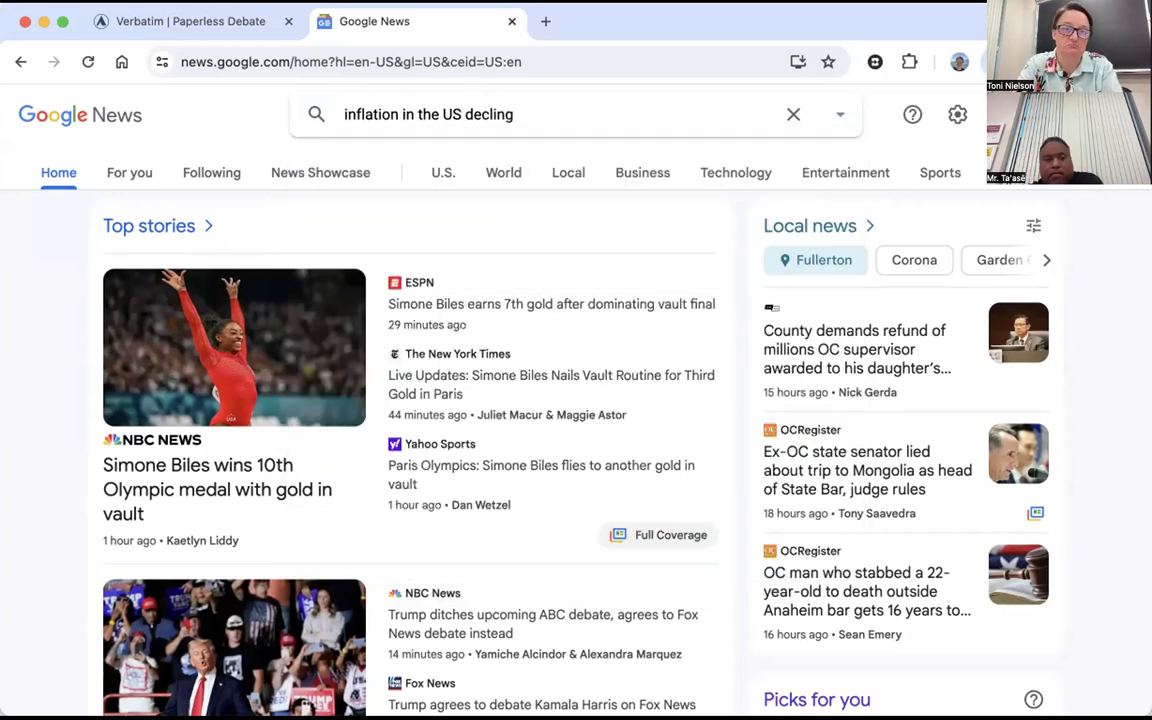
pyautogui.press('BackSpace')
pyautogui.write('ing')
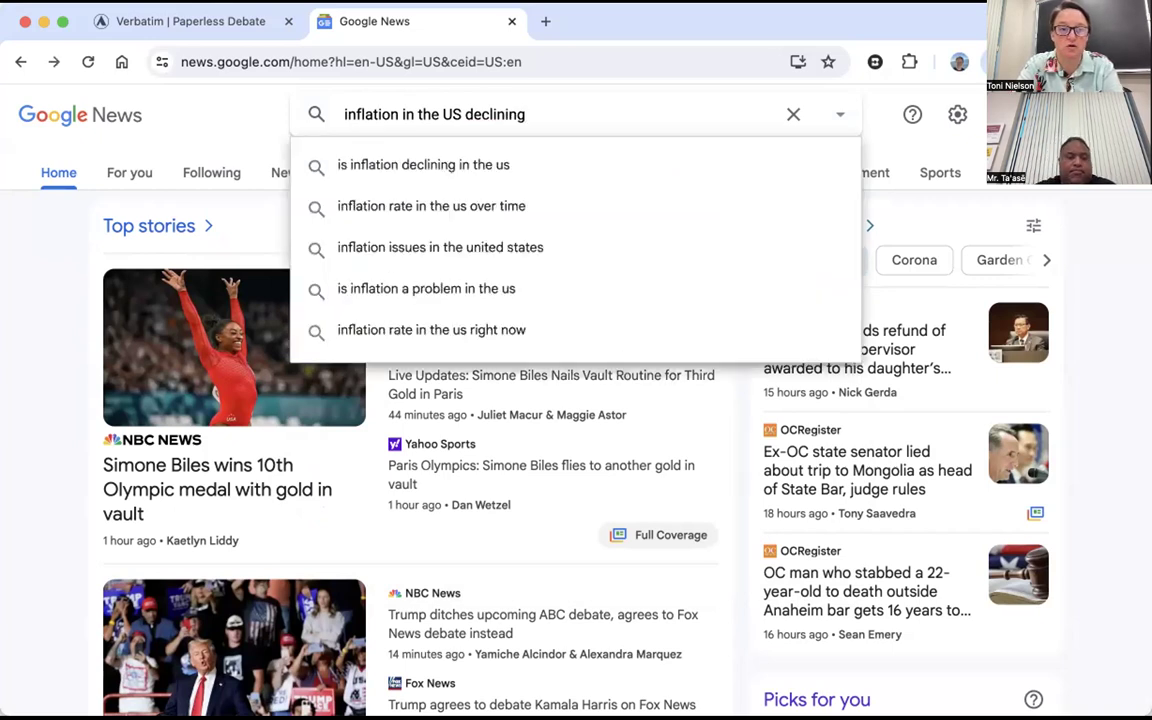
pyautogui.press('Return')
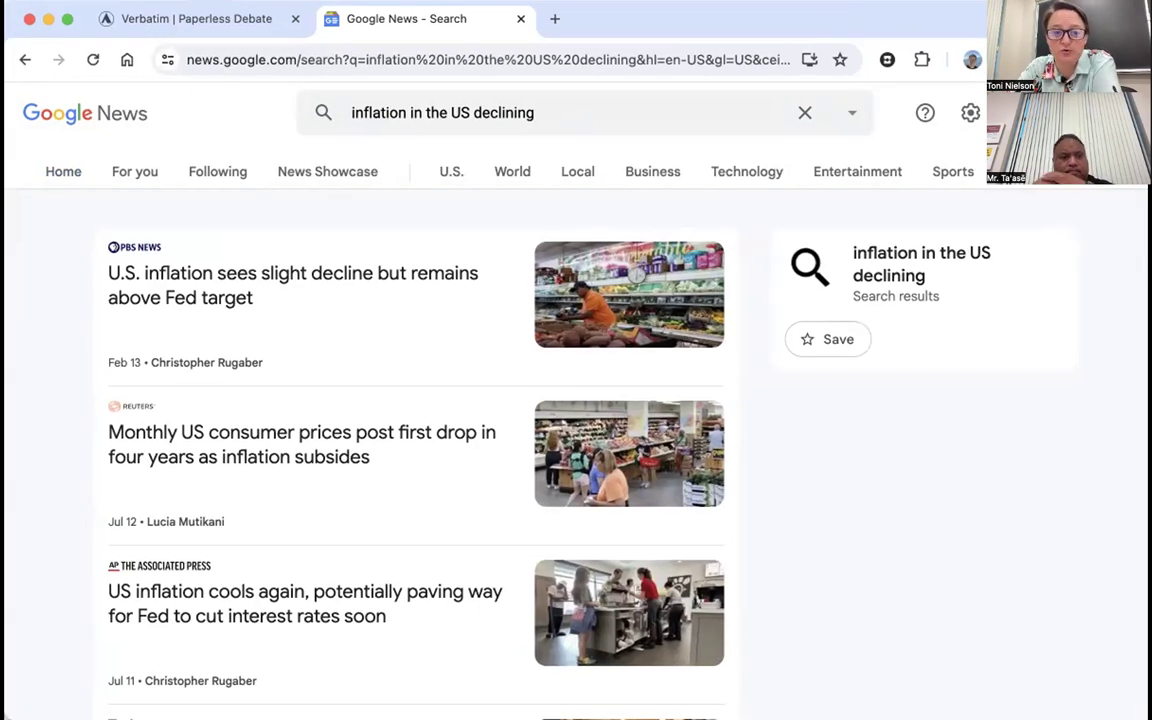
# Look through the news results, comparing headlines, publications and dates to find a recent article on falling US inflation.
pyautogui.scroll(-2, 854, 618)
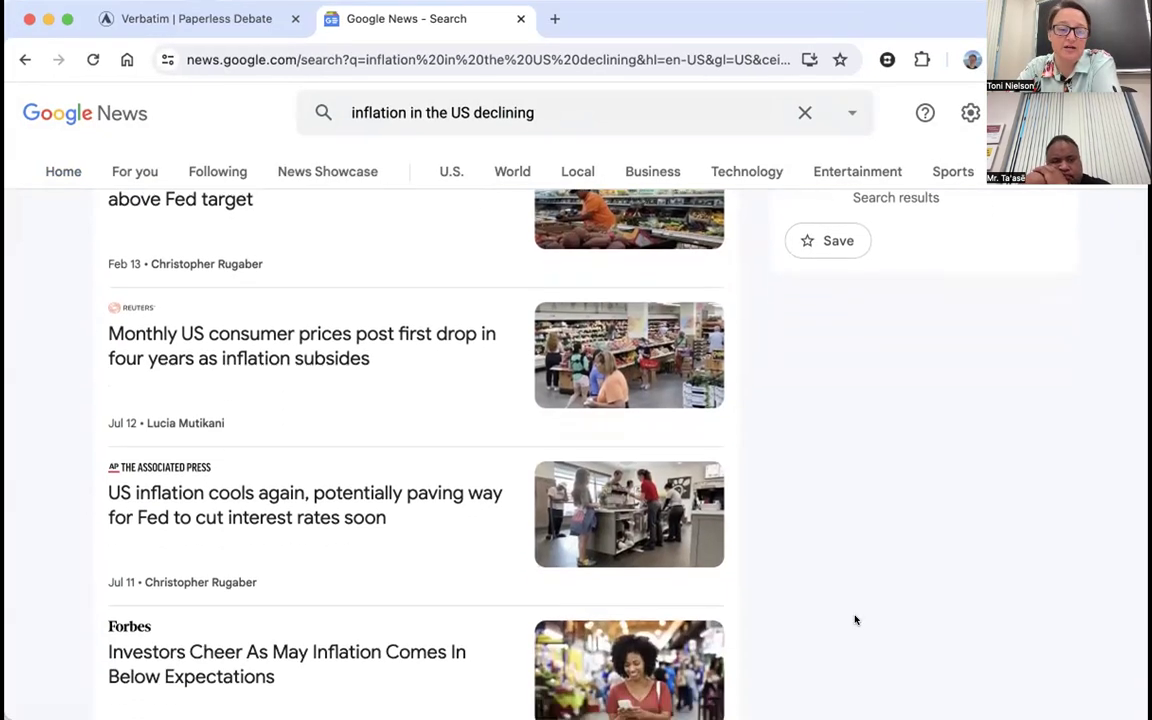
pyautogui.scroll(-1, 854, 619)
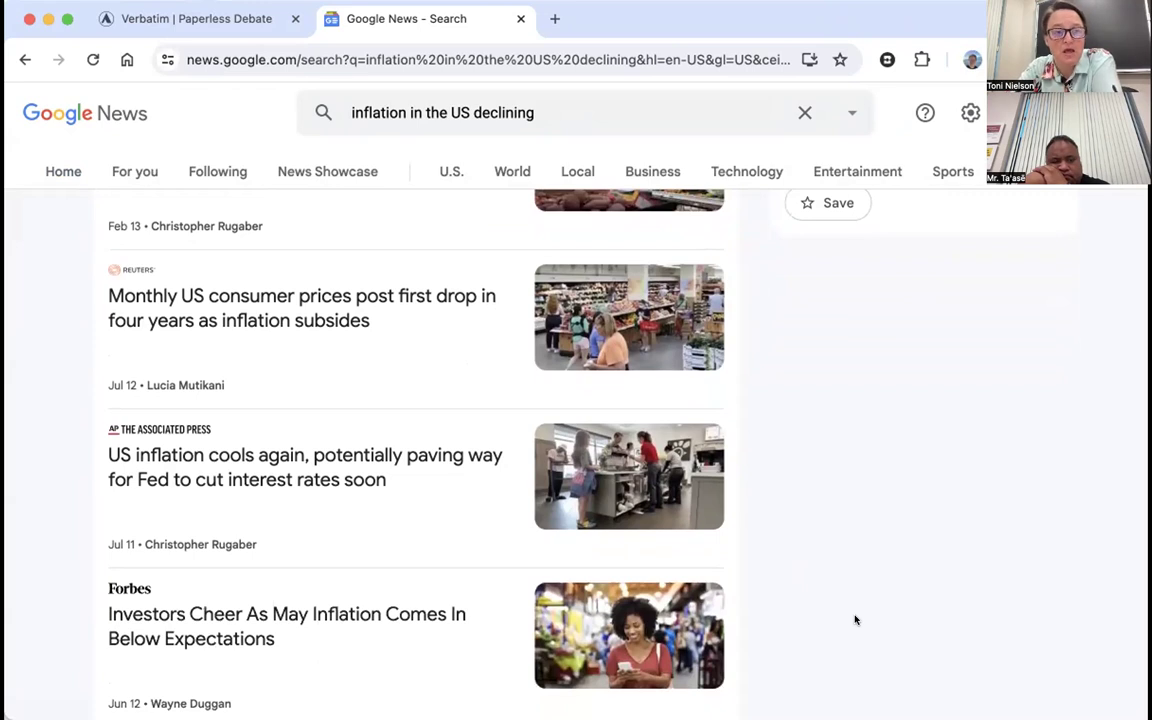
pyautogui.scroll(3, 854, 619)
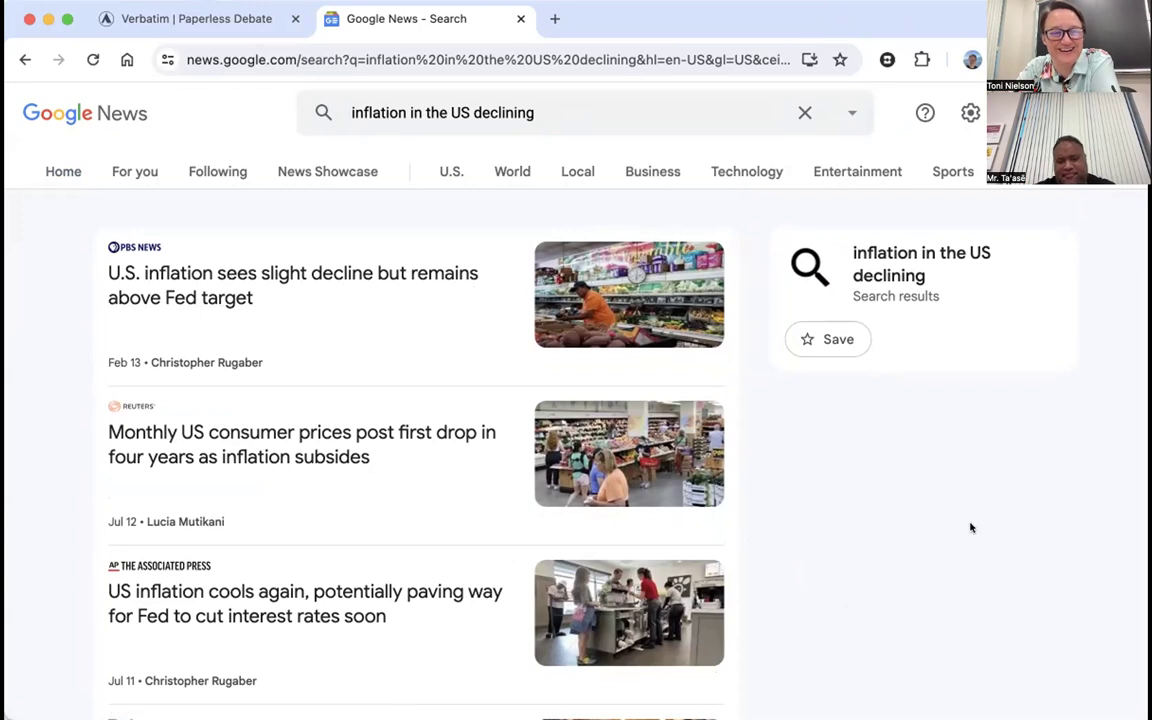
pyautogui.scroll(-4, 859, 635)
pyautogui.scroll(-4, 859, 633)
pyautogui.scroll(8, 861, 632)
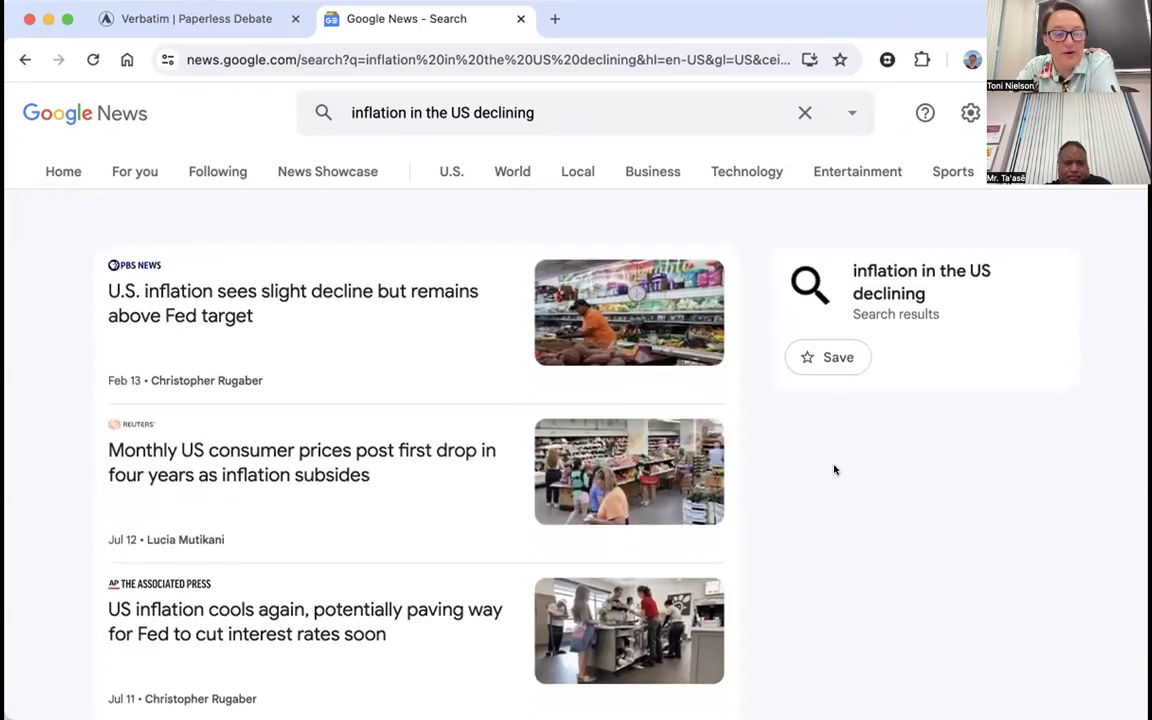
pyautogui.scroll(-1, 834, 469)
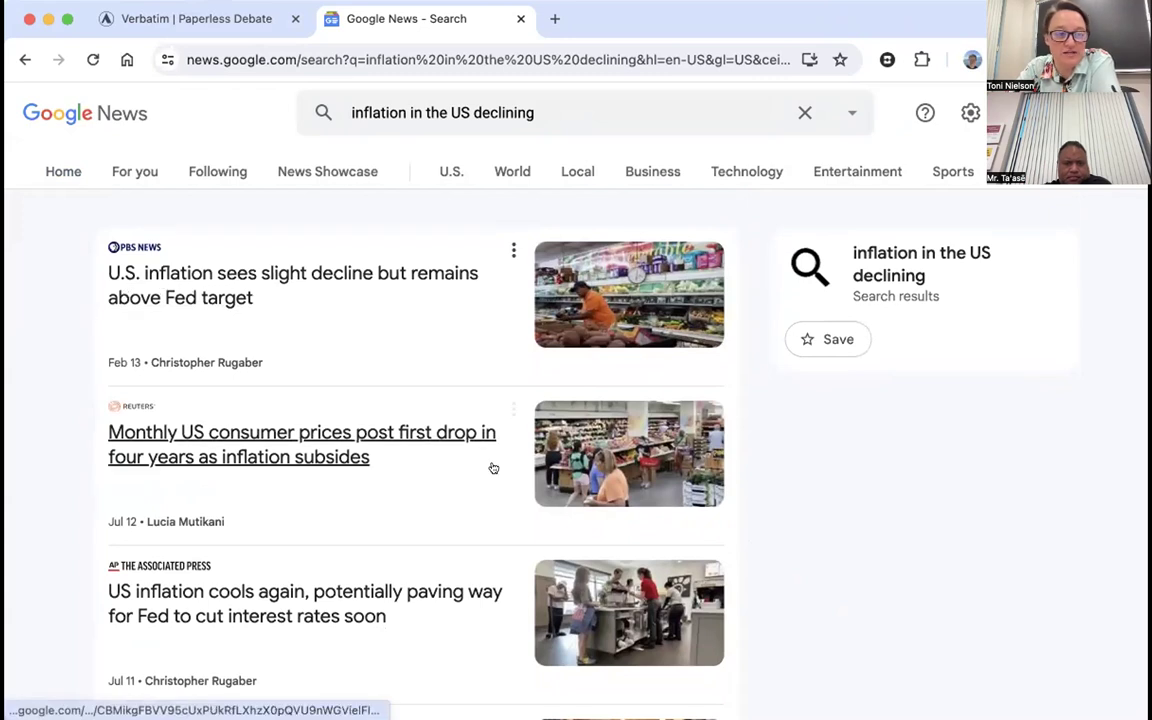
pyautogui.scroll(-4, 242, 541)
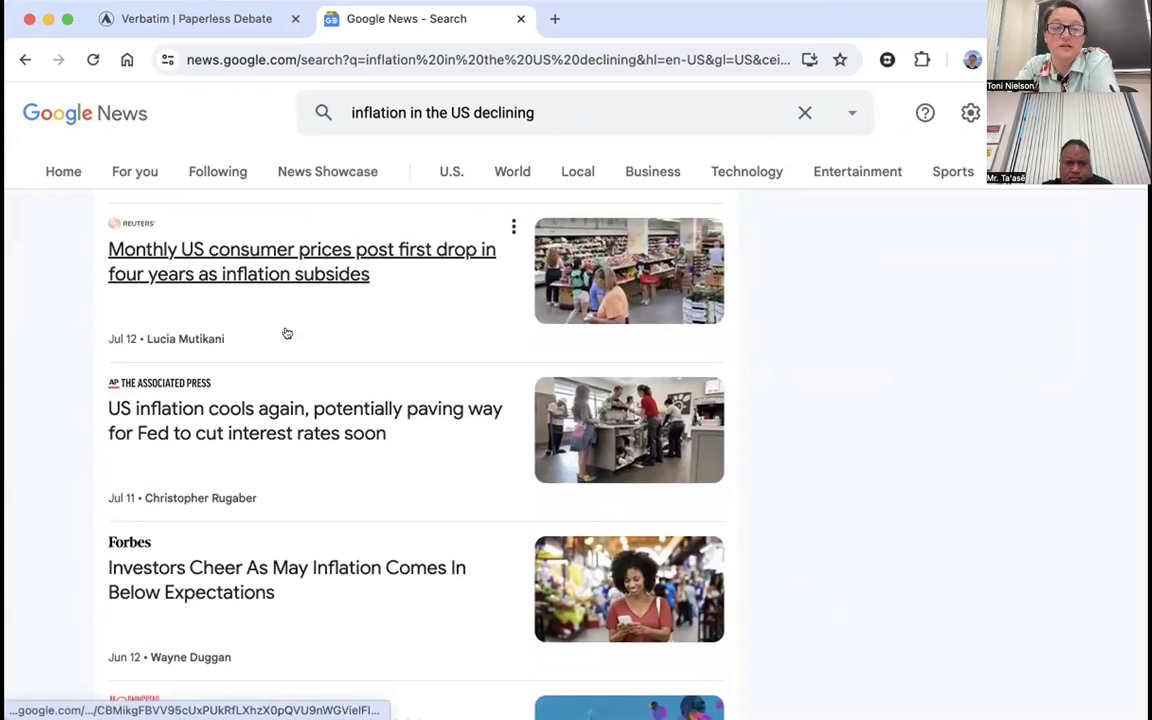
pyautogui.scroll(-3, 406, 337)
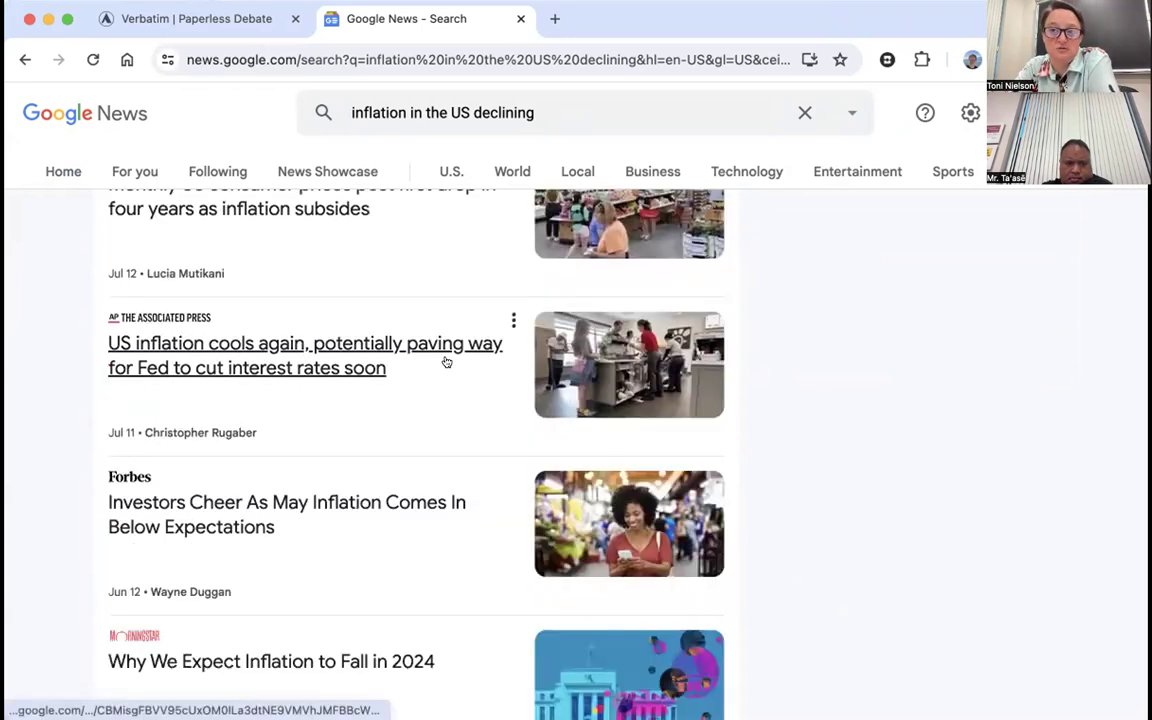
pyautogui.scroll(-5, 333, 399)
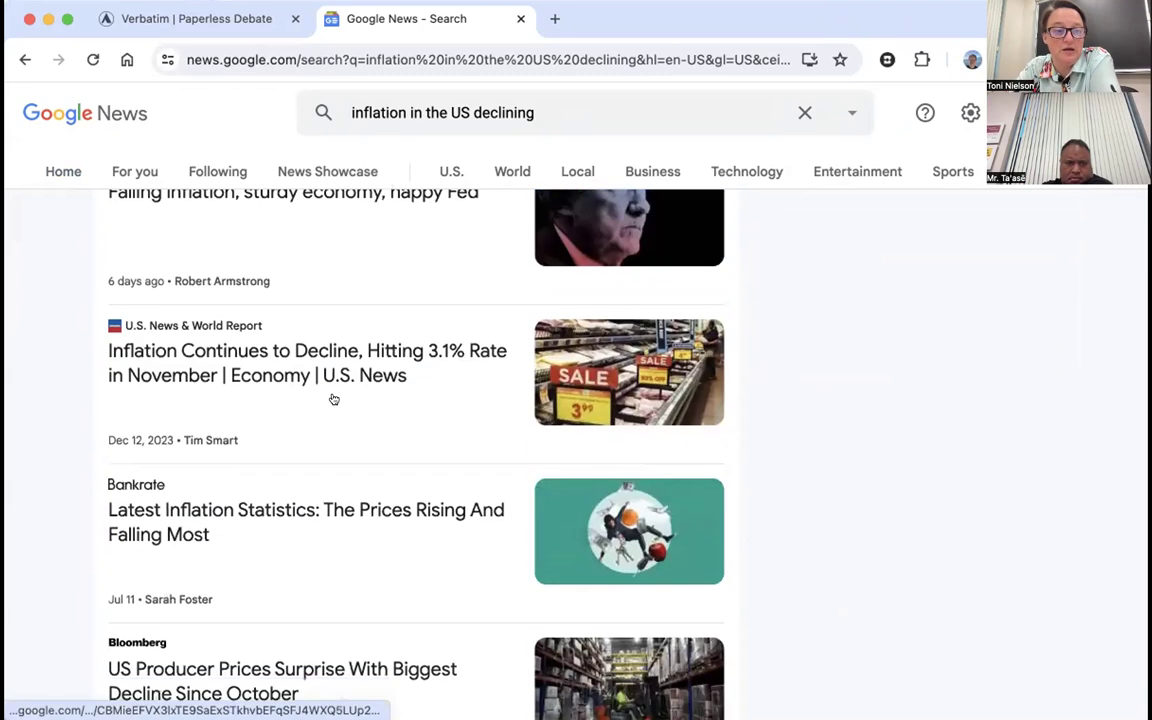
pyautogui.scroll(2, 440, 310)
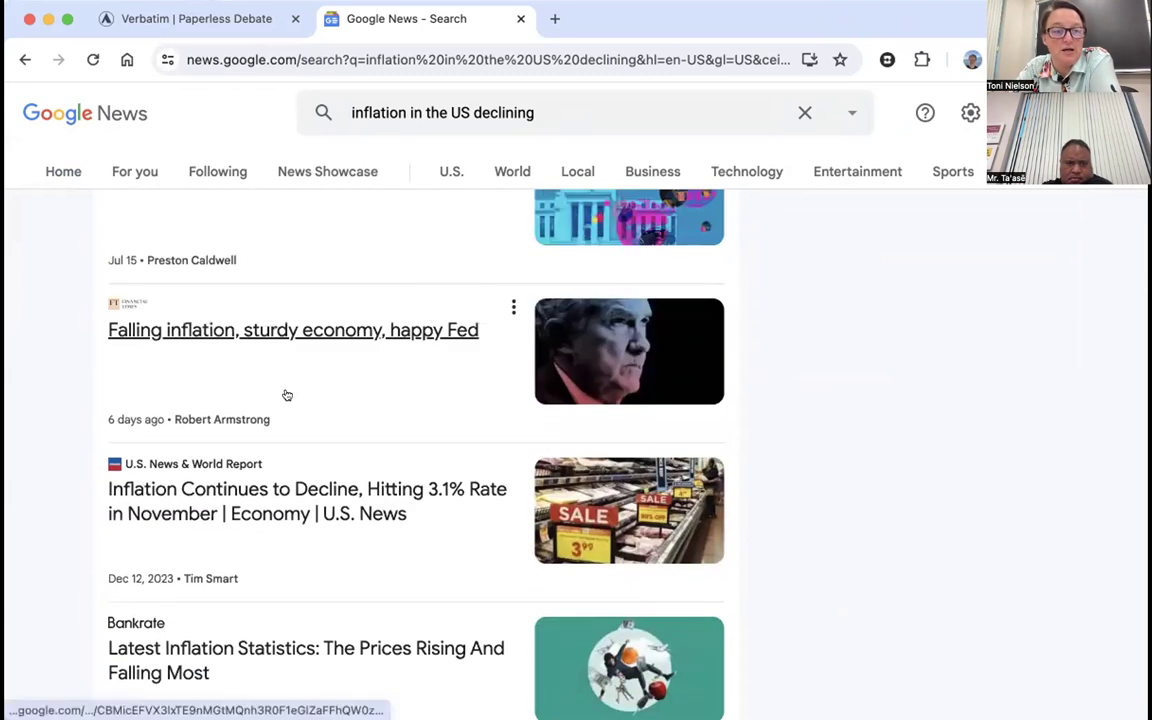
pyautogui.scroll(-1, 265, 368)
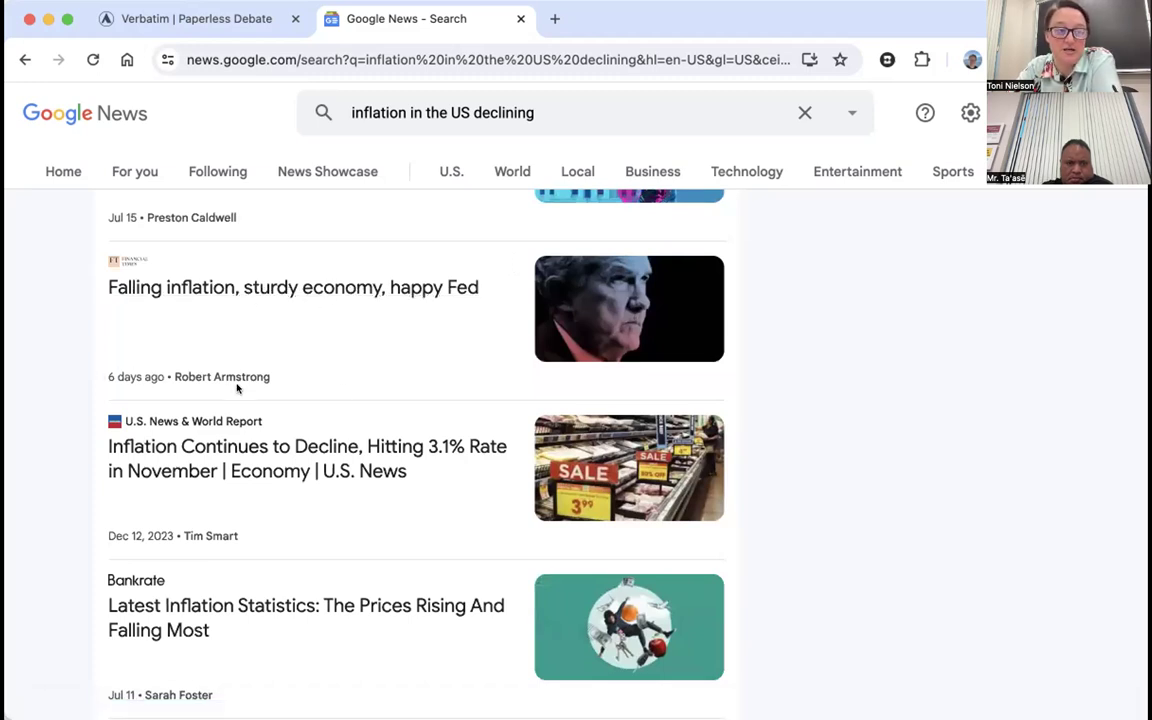
# Open the Financial Times article "Falling inflation, sturdy economy, happy Fed" and save the cookie preferences with the consent purposes left off.
pyautogui.click(444, 295)
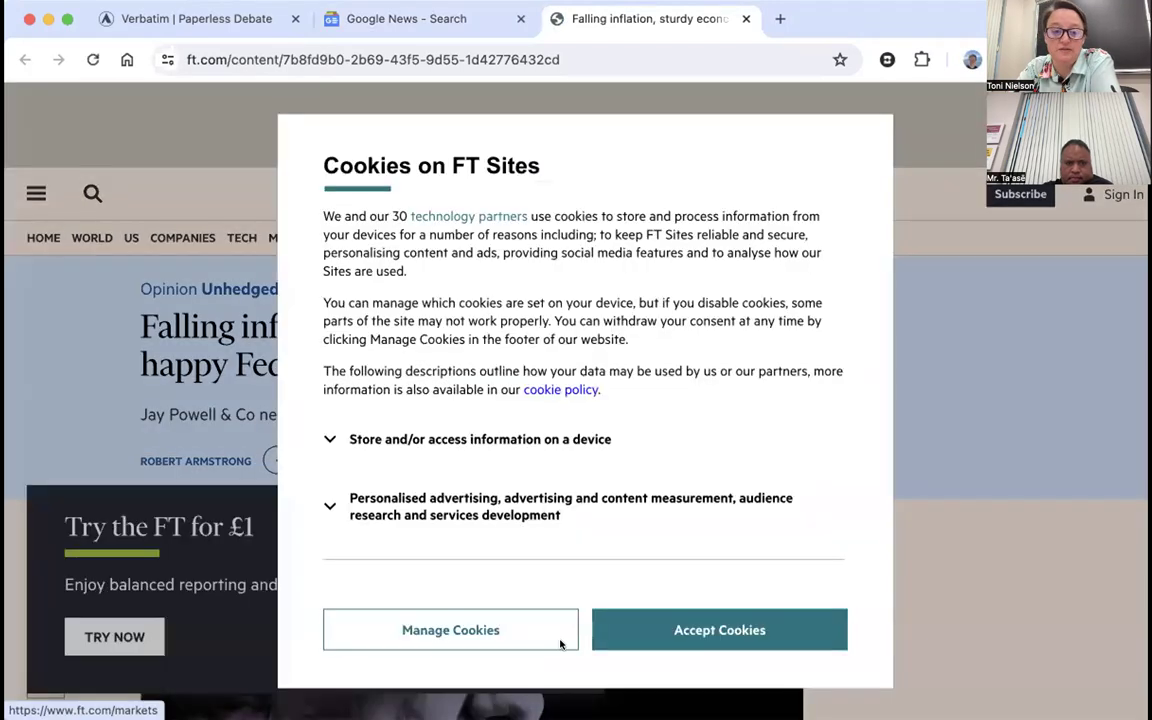
pyautogui.click(458, 630)
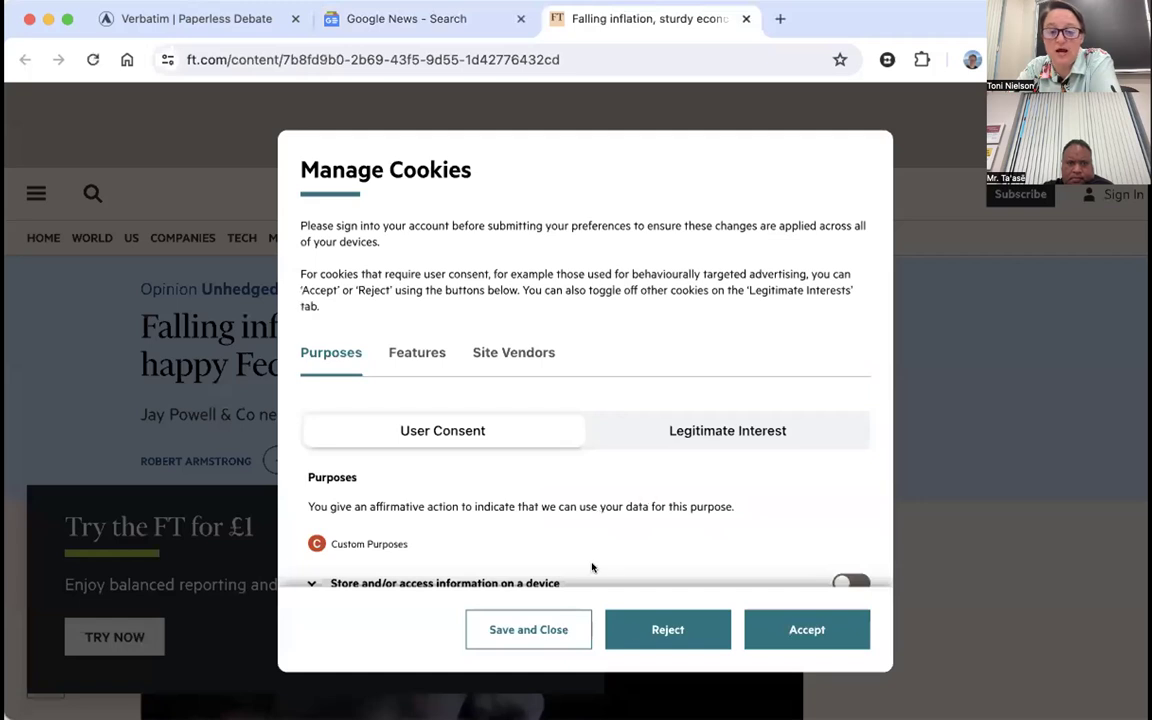
pyautogui.scroll(-10, 672, 428)
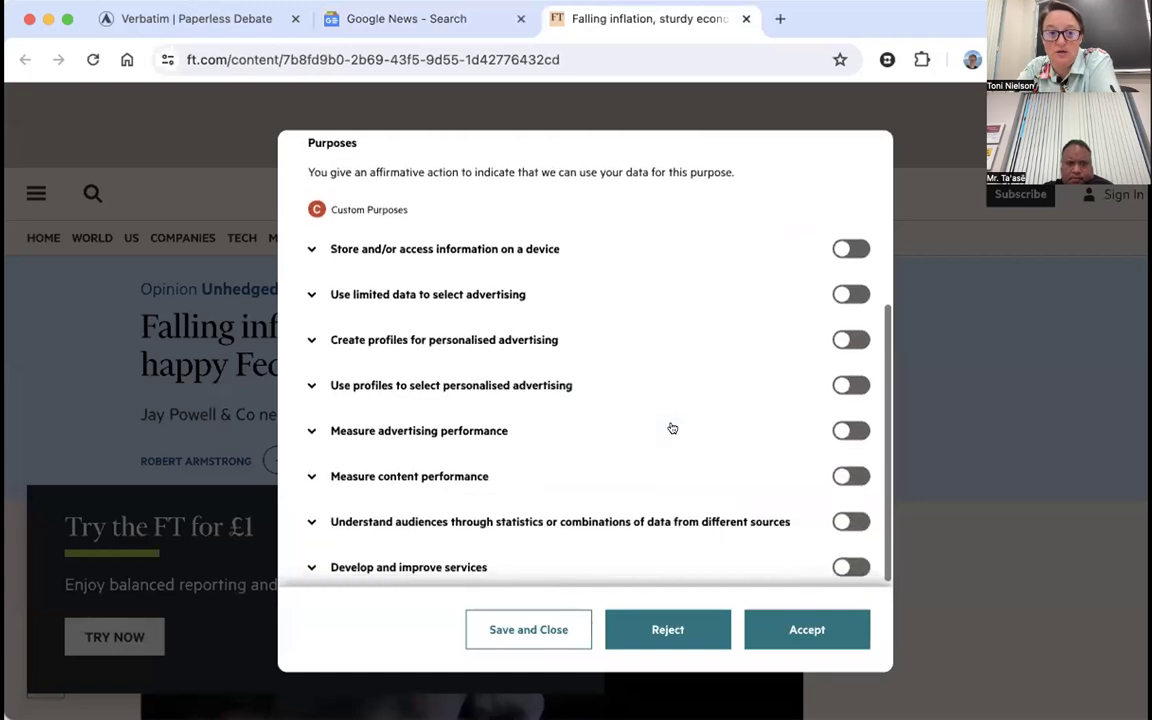
pyautogui.click(530, 627)
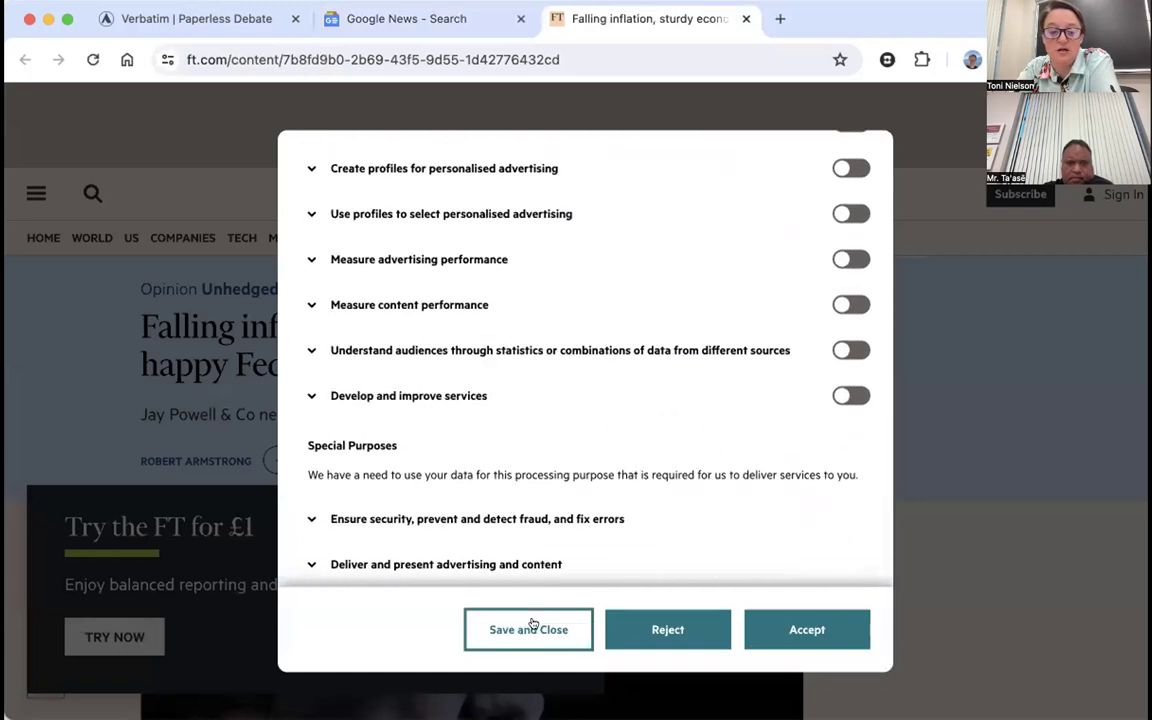
pyautogui.click(586, 505)
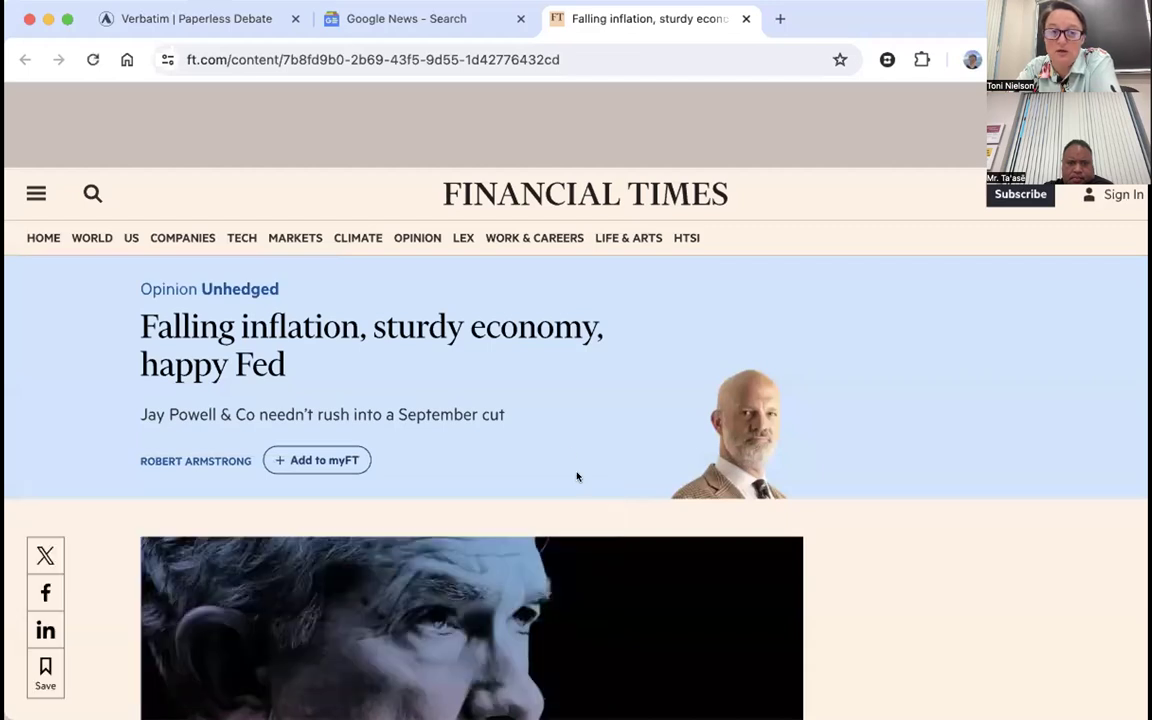
# Read the article from its byline and date through the section "Inflation is falling, the economy is strong, and the Fed needn't rush".
pyautogui.scroll(-4, 630, 418)
pyautogui.scroll(-7, 630, 418)
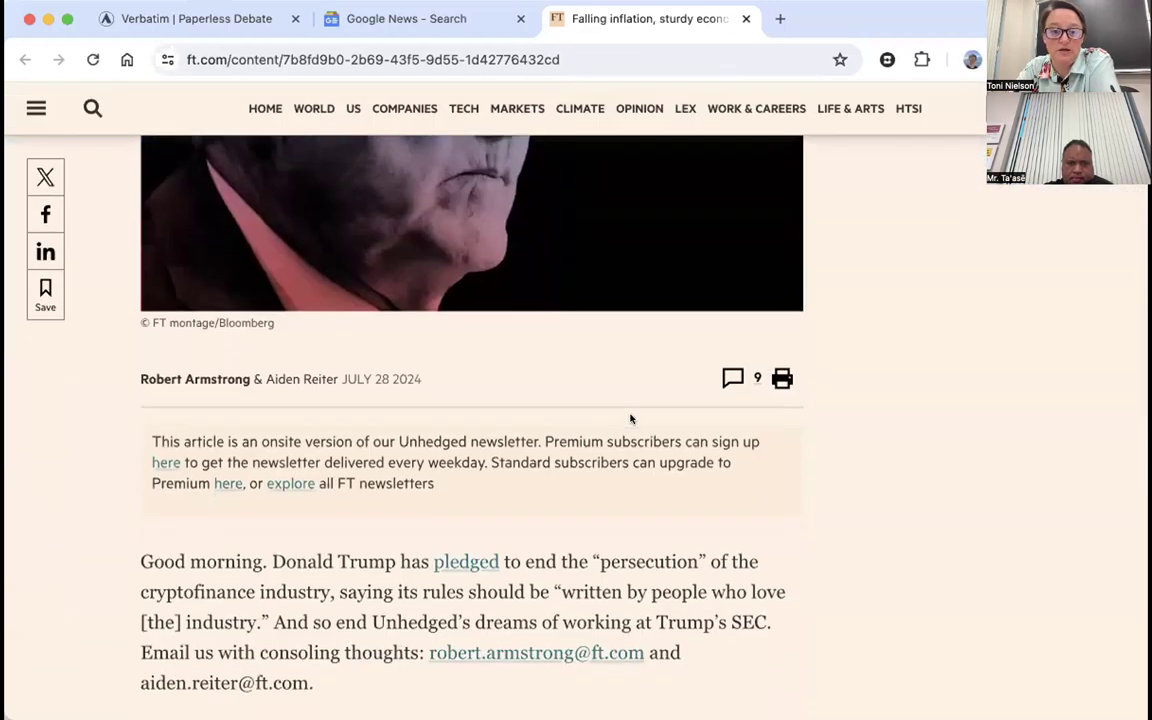
pyautogui.scroll(-2, 630, 418)
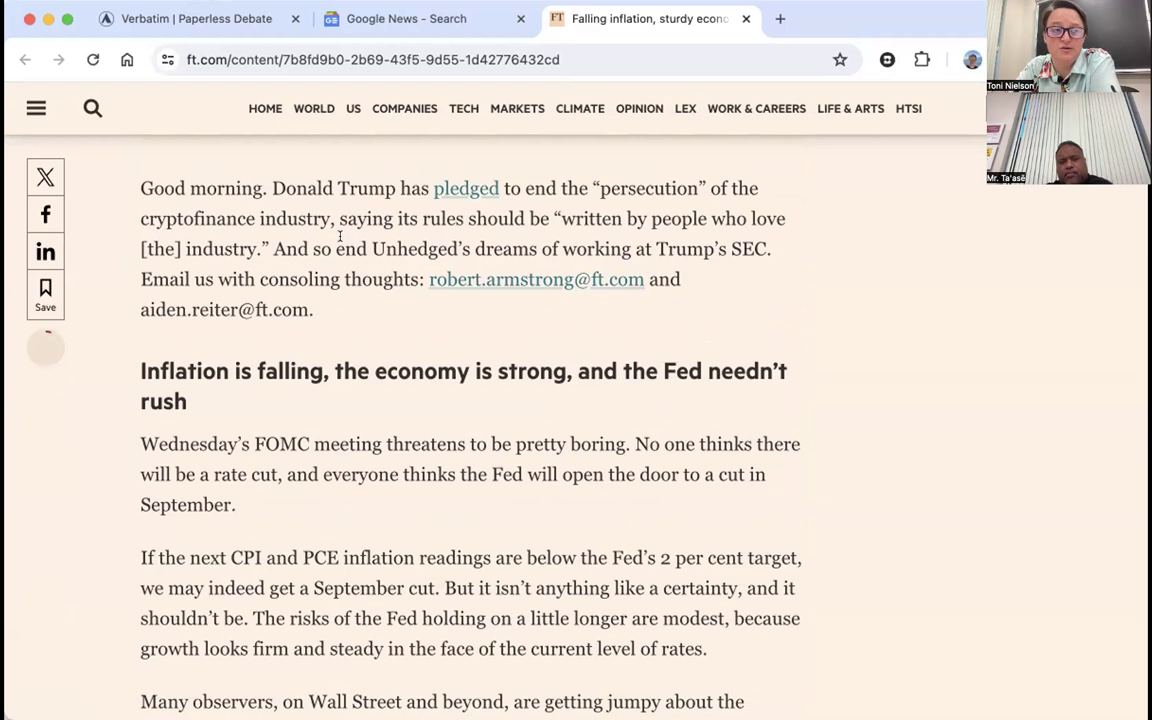
pyautogui.scroll(-2, 559, 433)
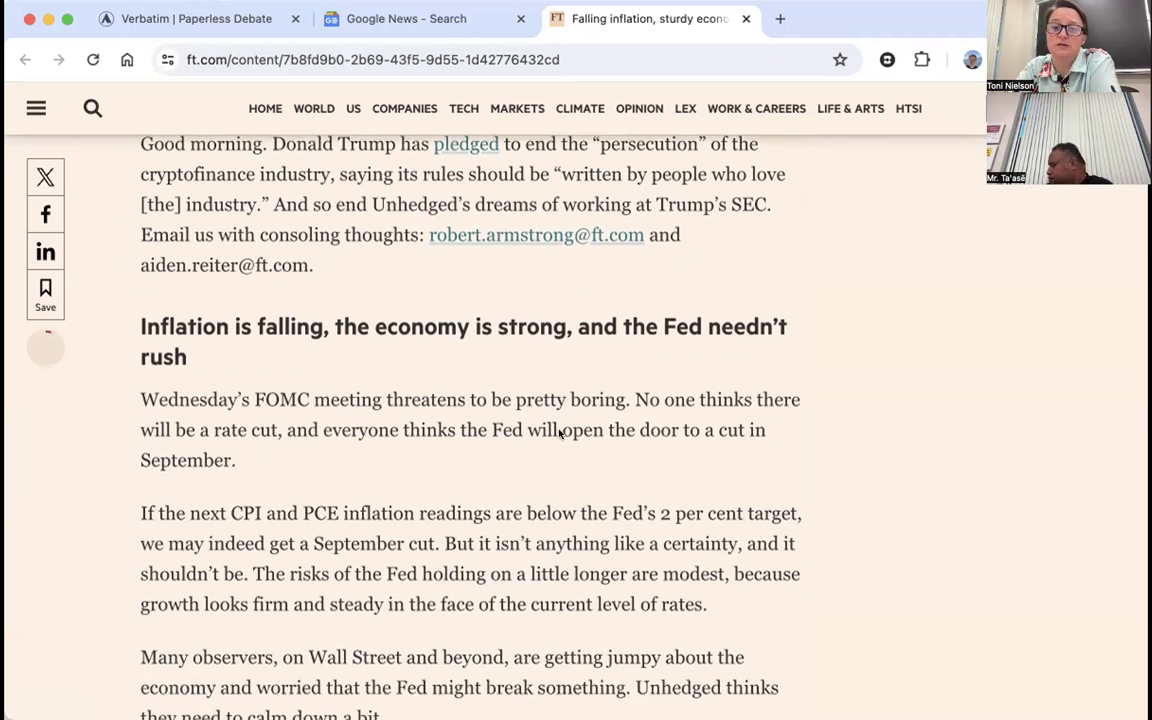
pyautogui.scroll(-1, 559, 433)
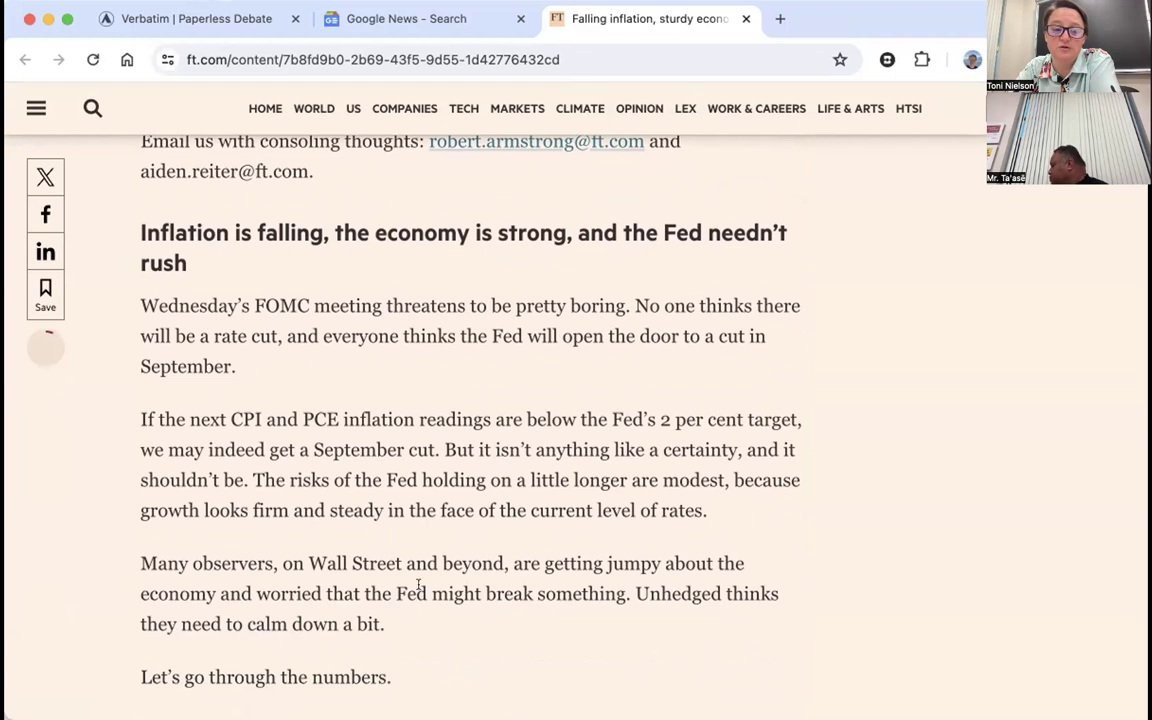
pyautogui.scroll(-1, 673, 585)
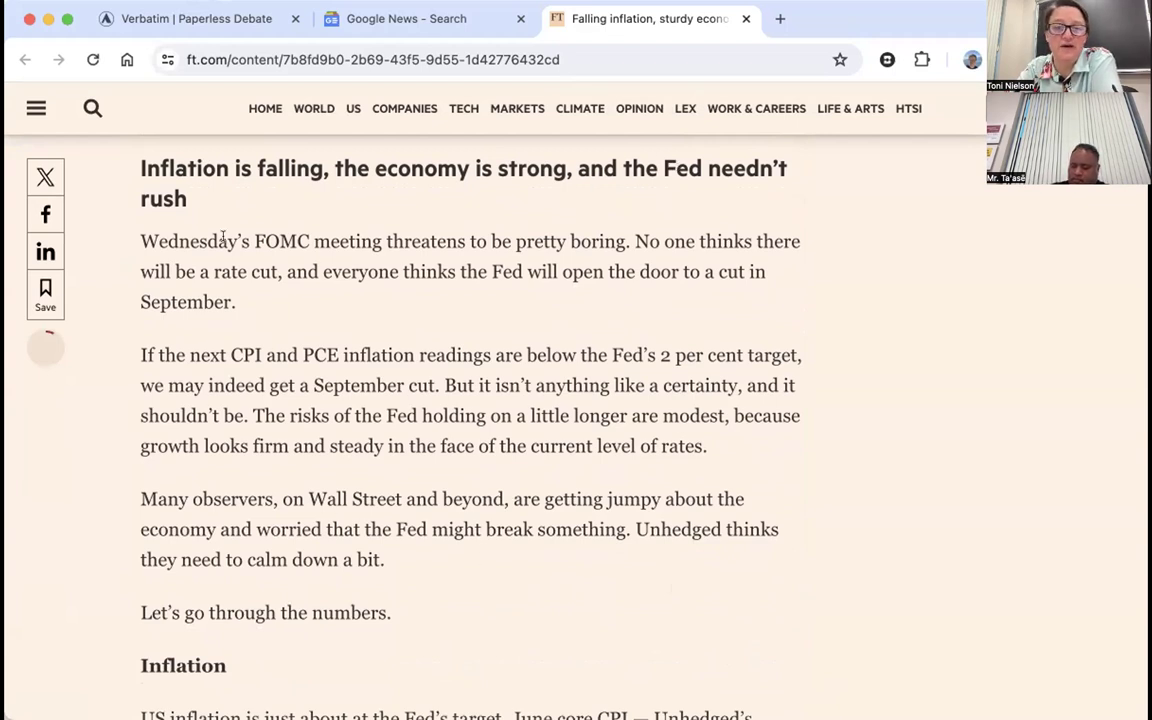
# Read the article's paragraphs on the September rate cut and the Inflation section to find a passage worth quoting.
pyautogui.scroll(-2, 420, 215)
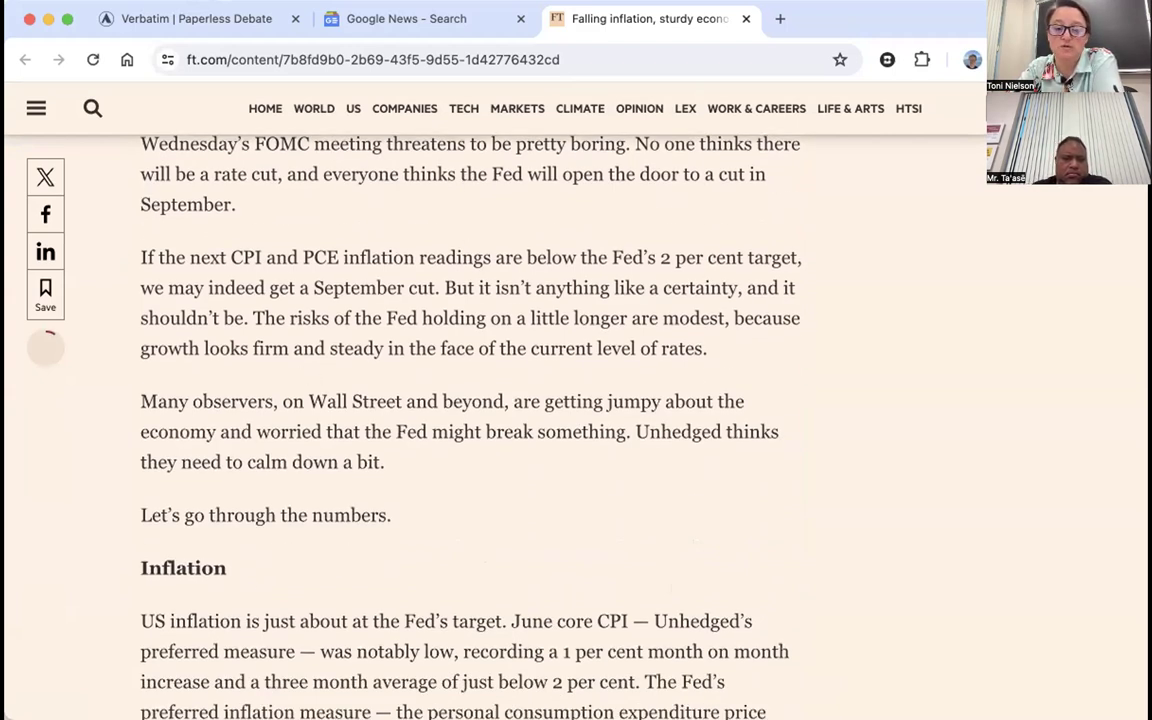
pyautogui.scroll(-2, 494, 318)
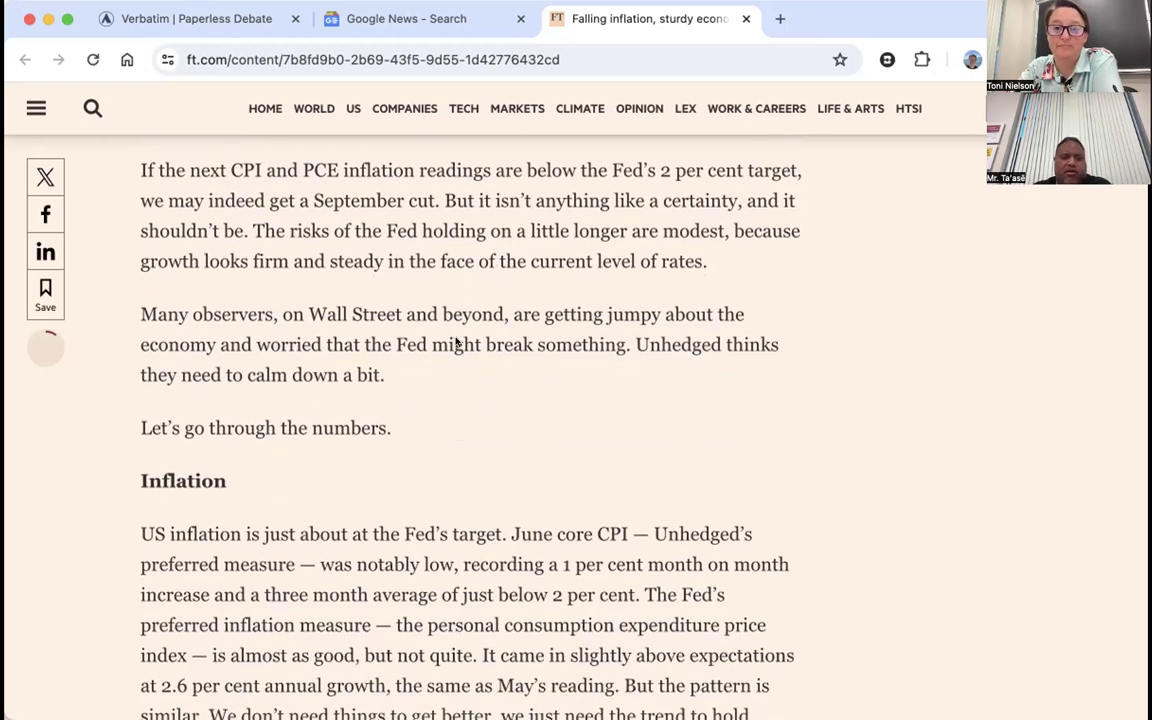
pyautogui.scroll(-1, 455, 341)
pyautogui.scroll(-1, 455, 341)
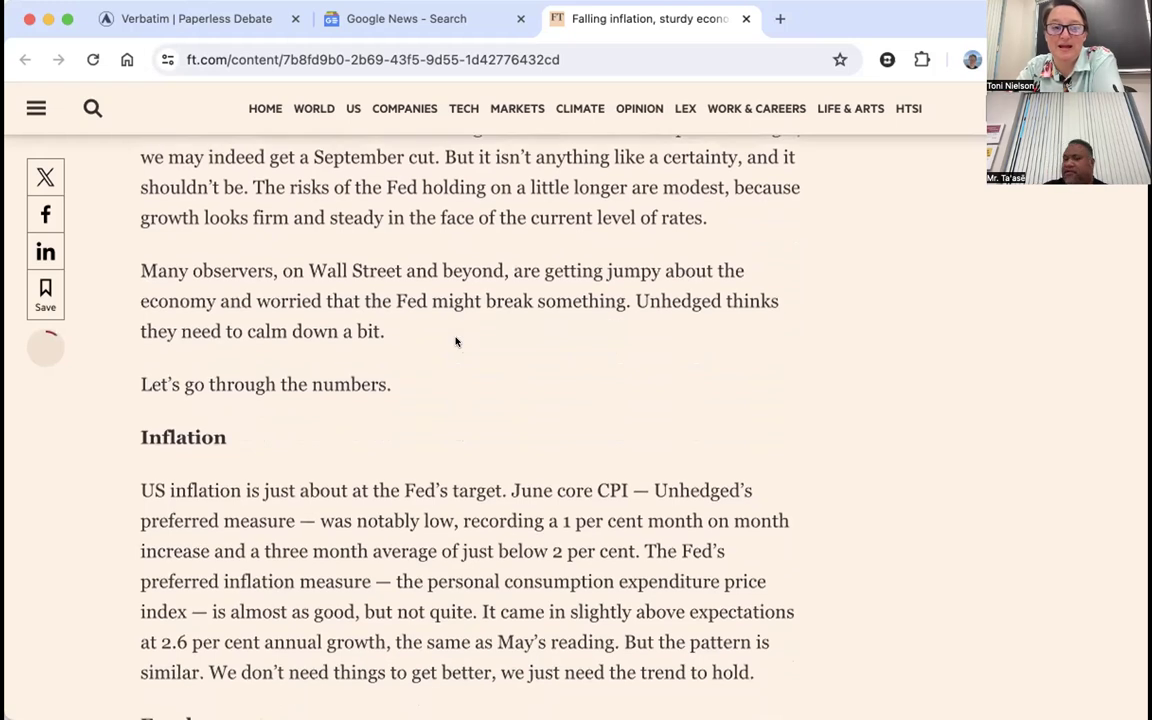
pyautogui.scroll(1, 455, 341)
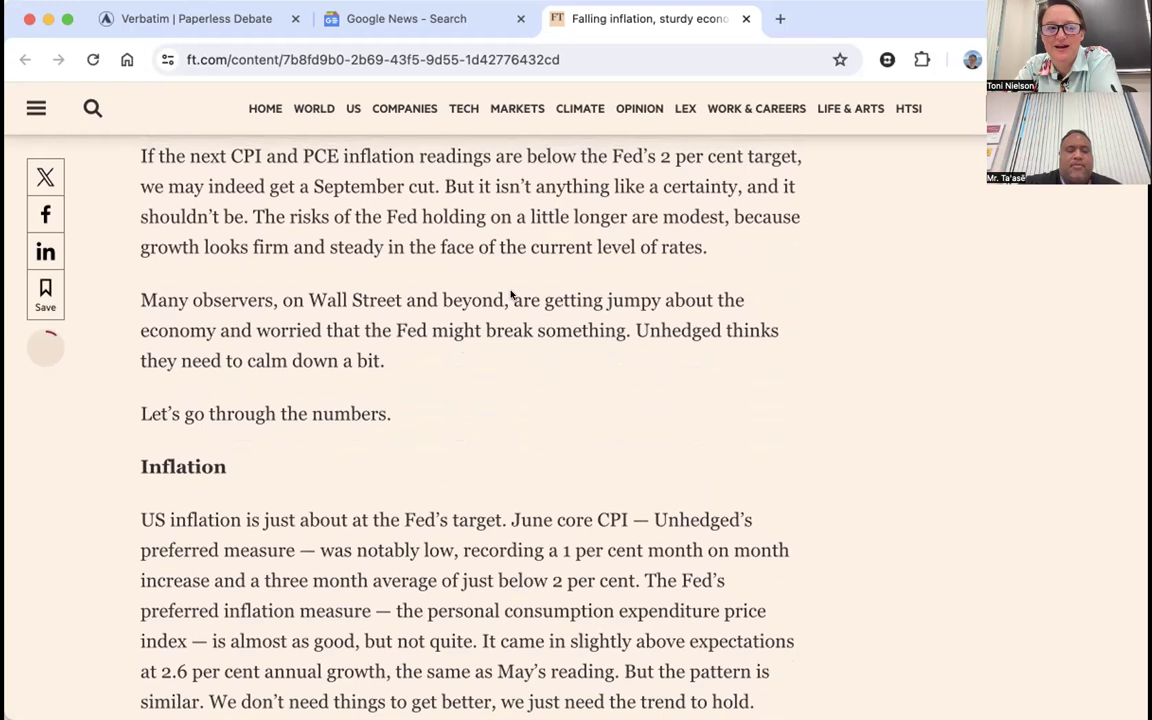
pyautogui.scroll(-4, 591, 372)
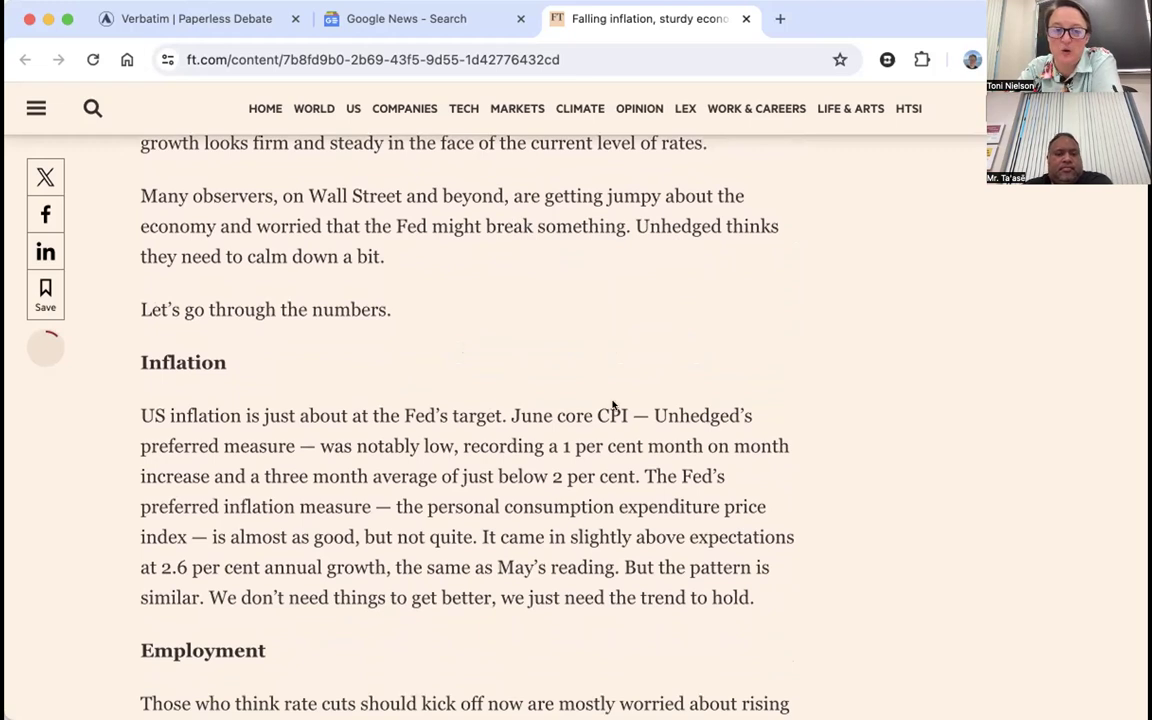
pyautogui.scroll(-2, 612, 400)
pyautogui.scroll(3, 616, 394)
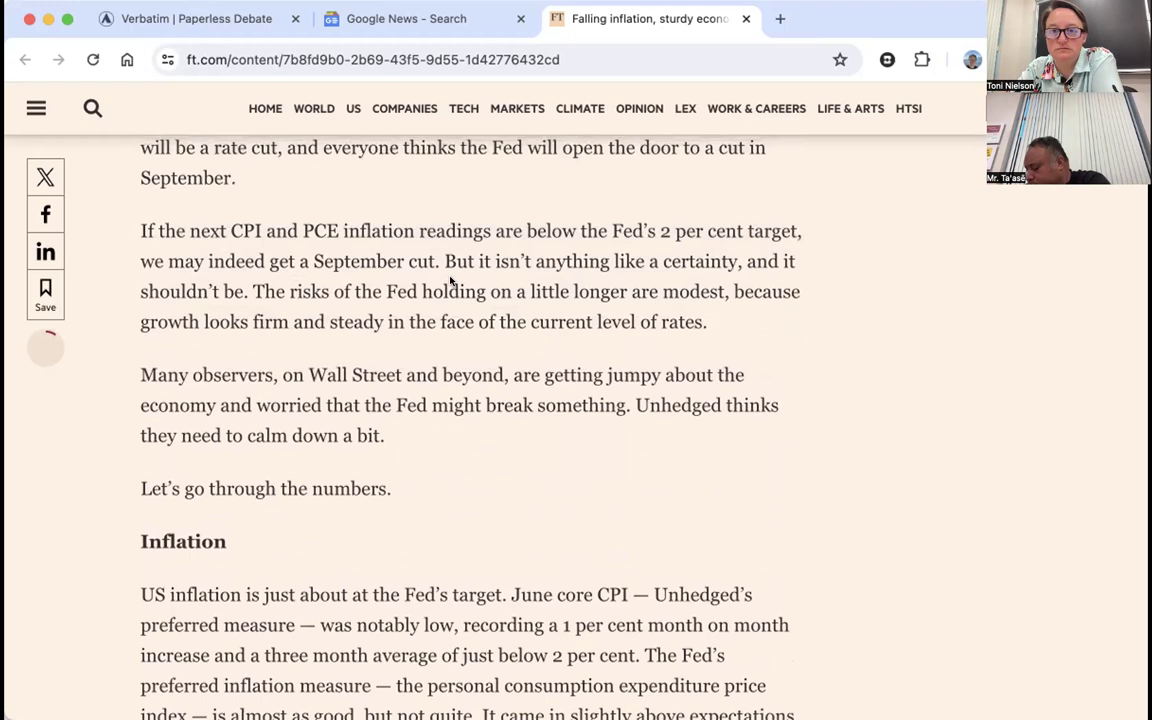
pyautogui.scroll(1, 430, 290)
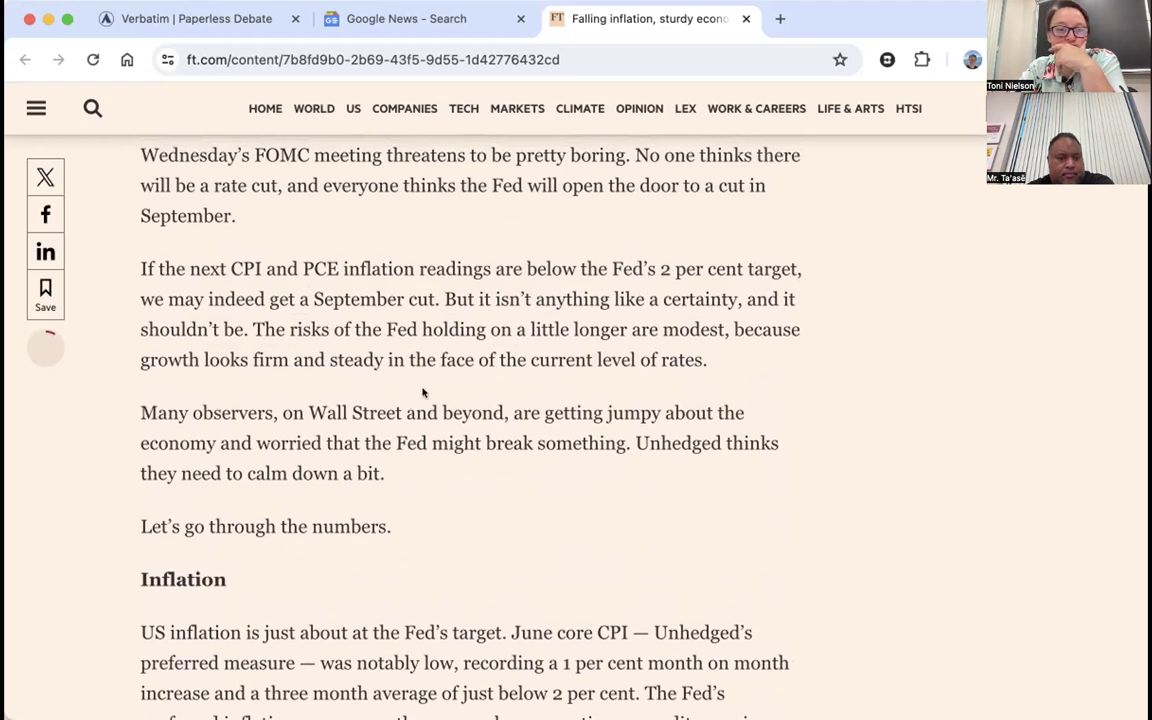
pyautogui.scroll(-2, 481, 370)
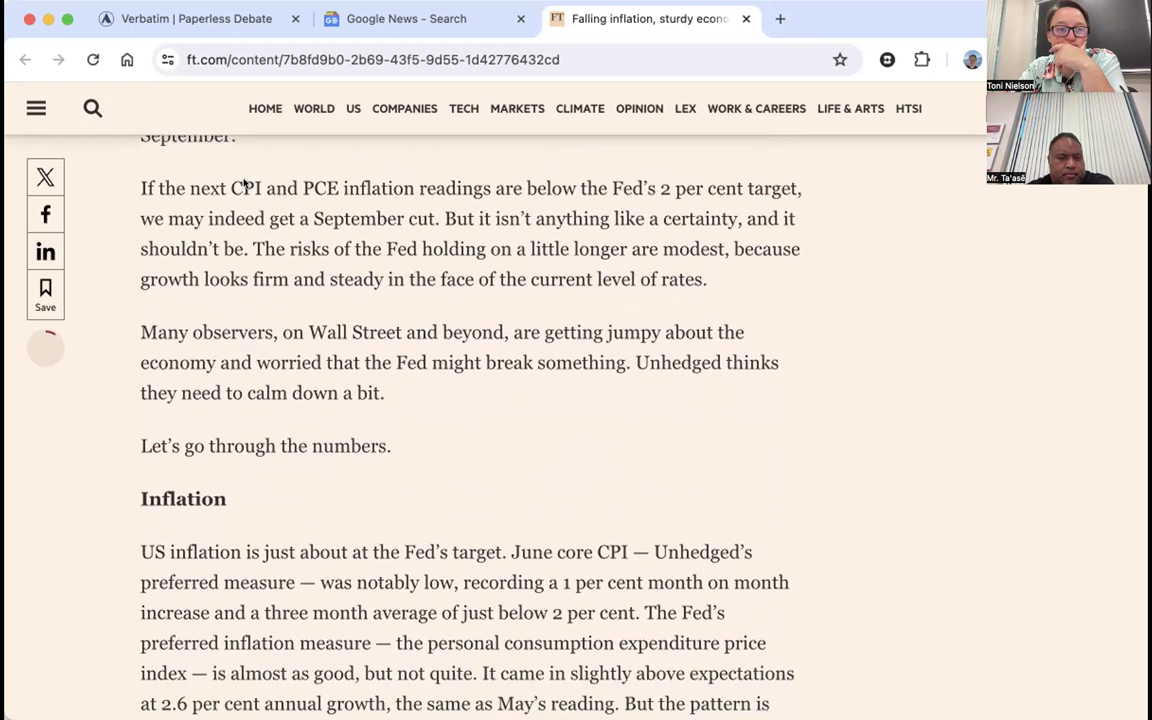
pyautogui.moveTo(132, 184); pyautogui.dragTo(507, 645)
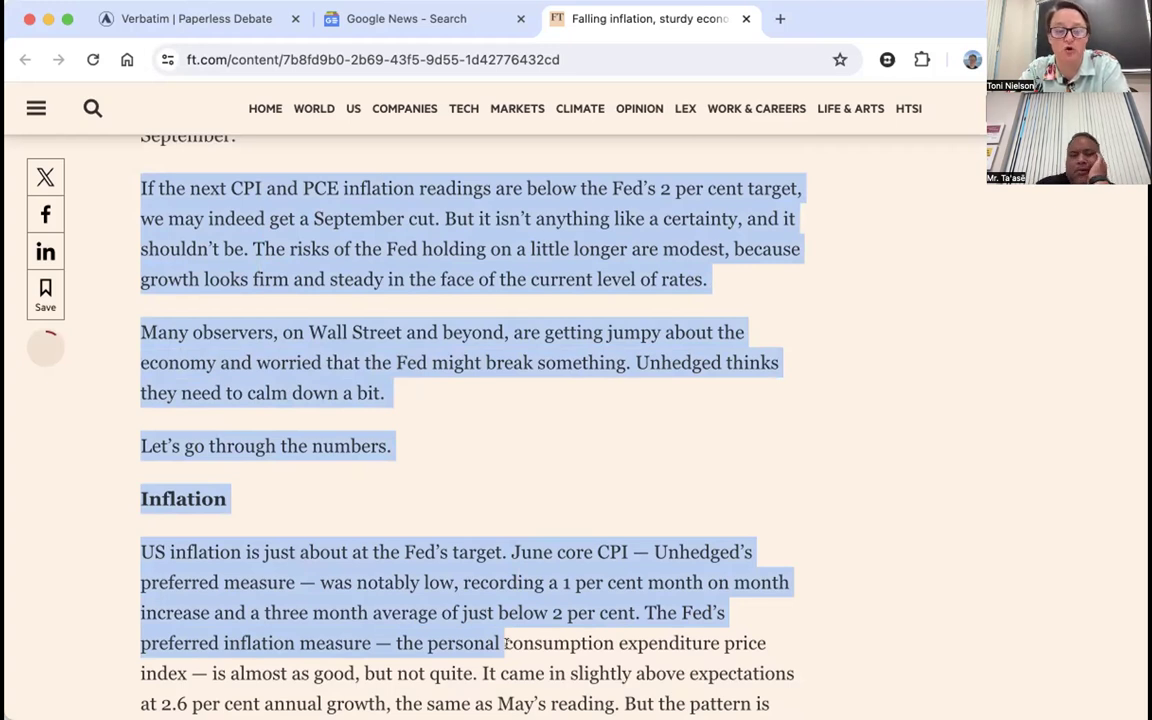
pyautogui.moveTo(506, 643); pyautogui.dragTo(492, 95)
pyautogui.click(378, 598)
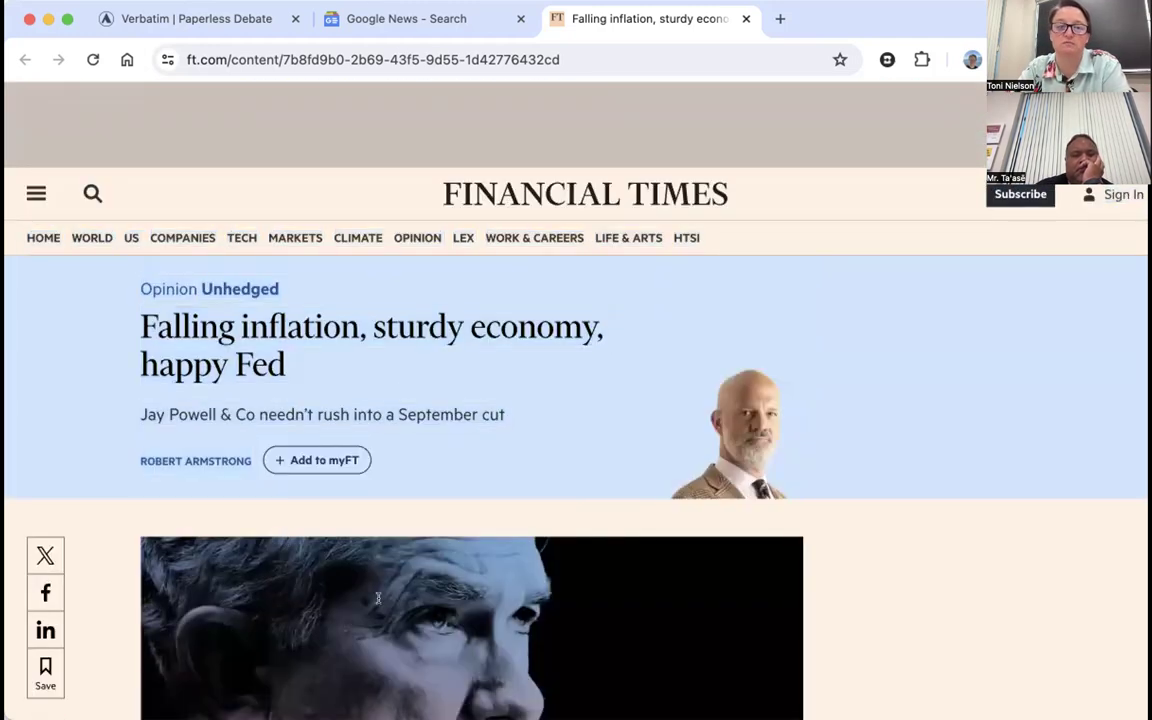
pyautogui.scroll(-15, 378, 598)
pyautogui.click(440, 146)
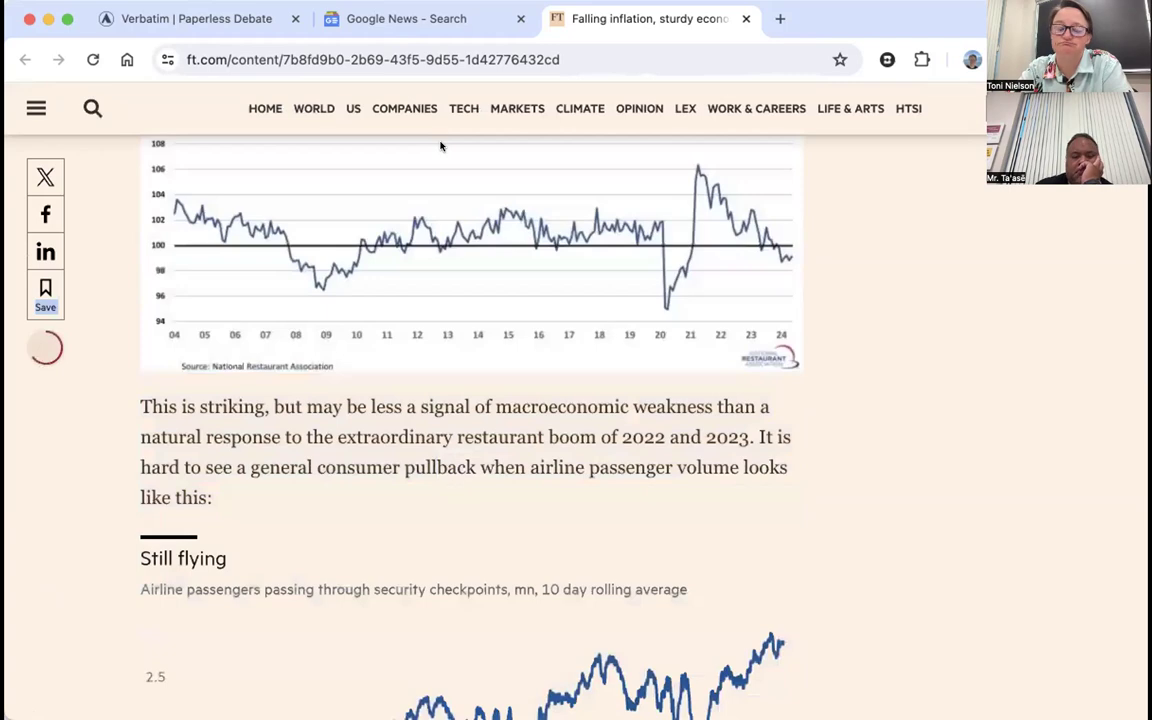
pyautogui.scroll(10, 626, 437)
pyautogui.moveTo(689, 483); pyautogui.dragTo(698, 295)
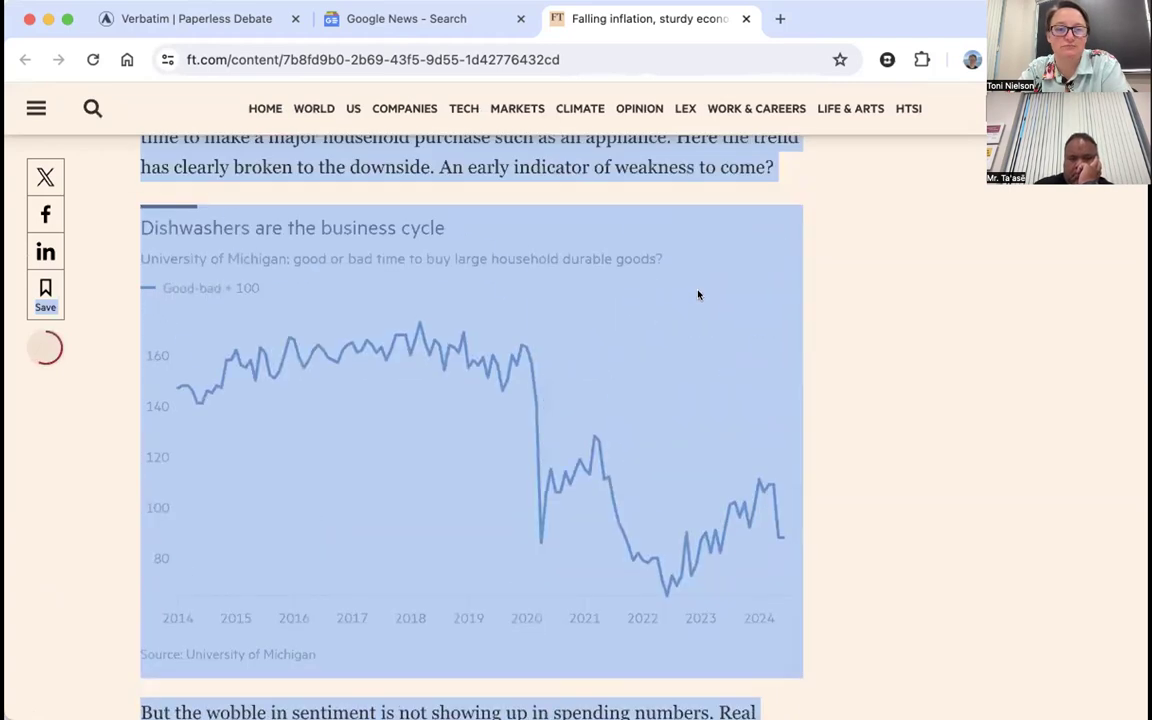
pyautogui.scroll(20, 698, 295)
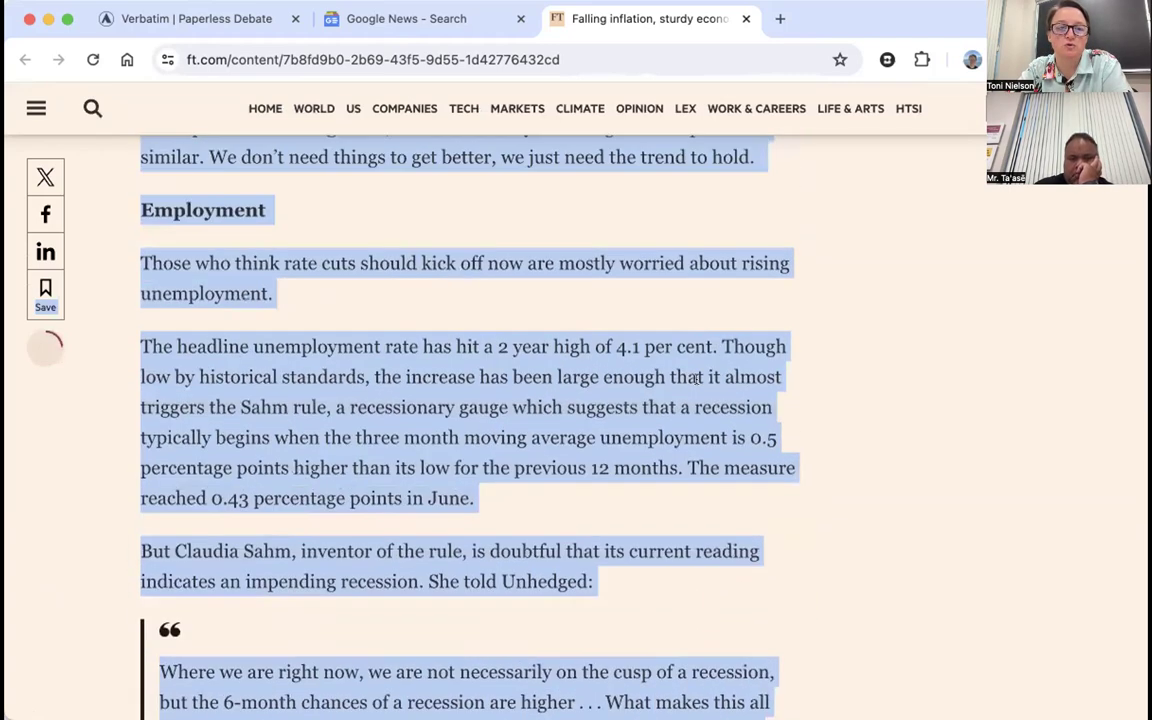
pyautogui.scroll(4, 697, 378)
pyautogui.click(375, 399)
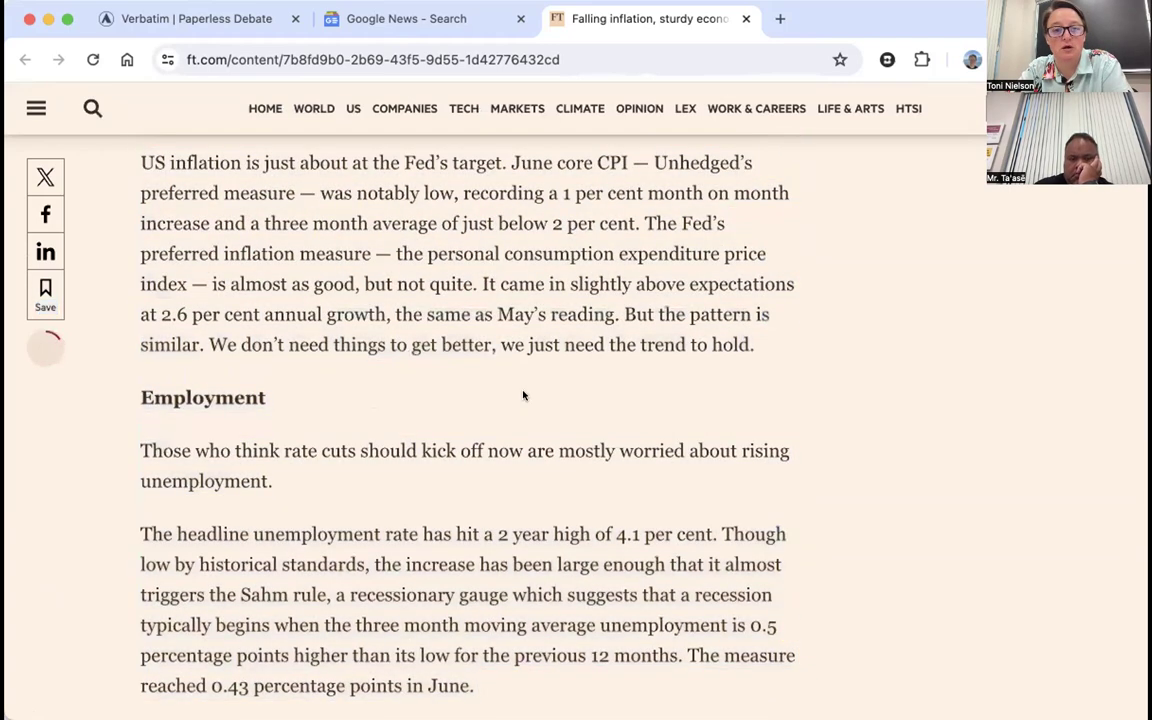
pyautogui.scroll(2, 522, 396)
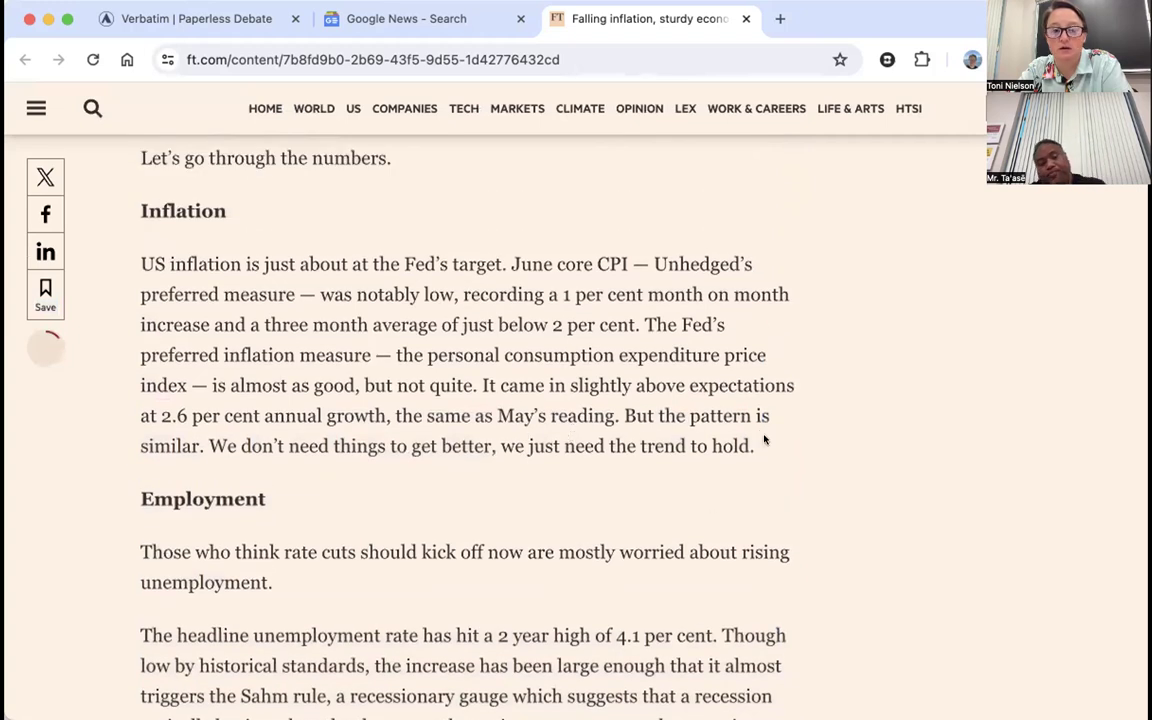
pyautogui.moveTo(764, 440); pyautogui.dragTo(450, 183)
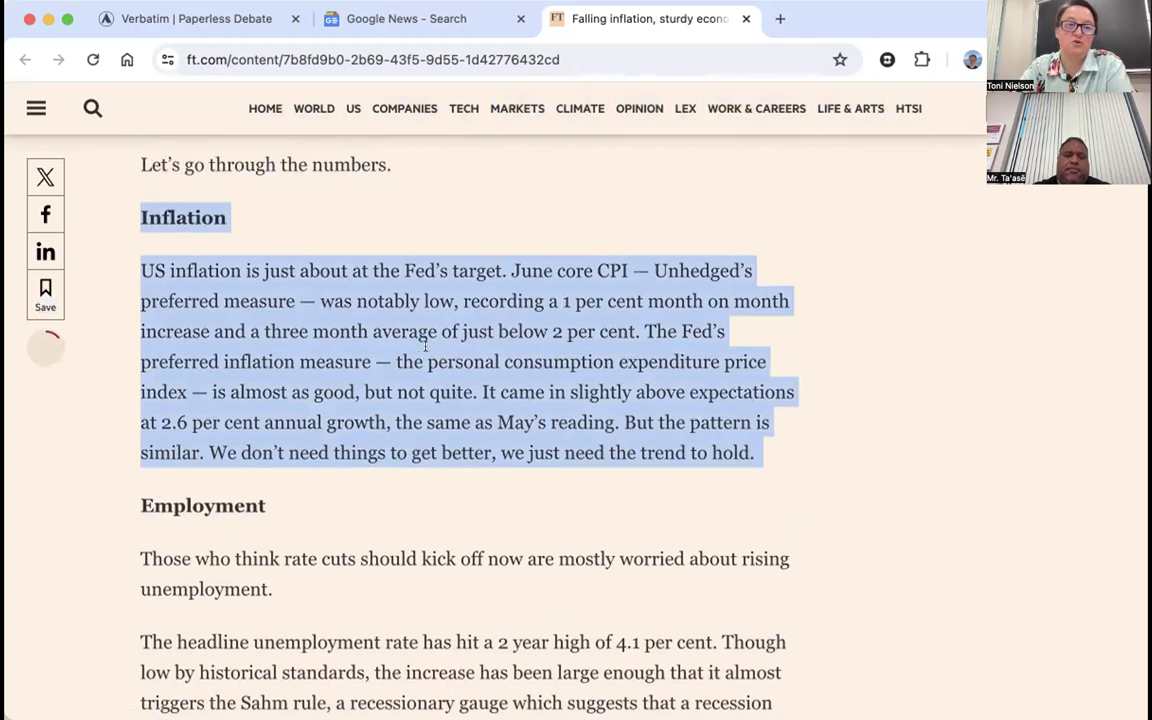
pyautogui.scroll(5, 309, 309)
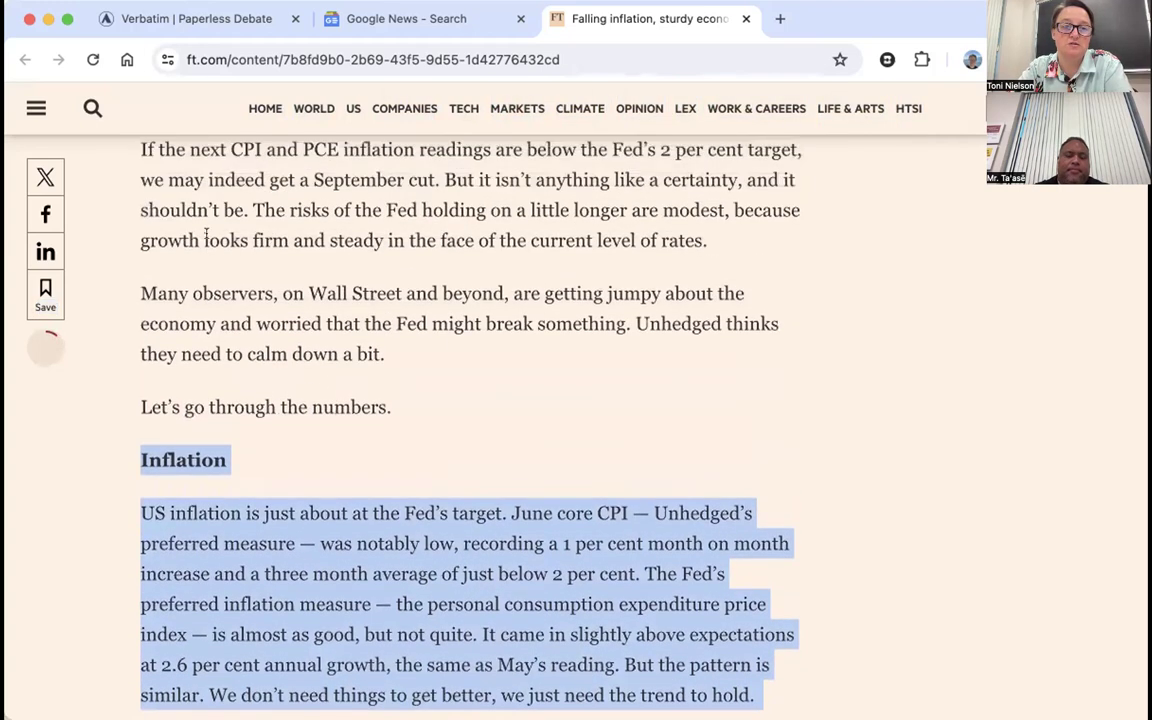
# Copy the article text from "If the next CPI and PCE inflation readings" through "we just need the trend to hold" into the Word document in two parts.
pyautogui.click(140, 124)
pyautogui.moveTo(159, 345); pyautogui.dragTo(226, 460)
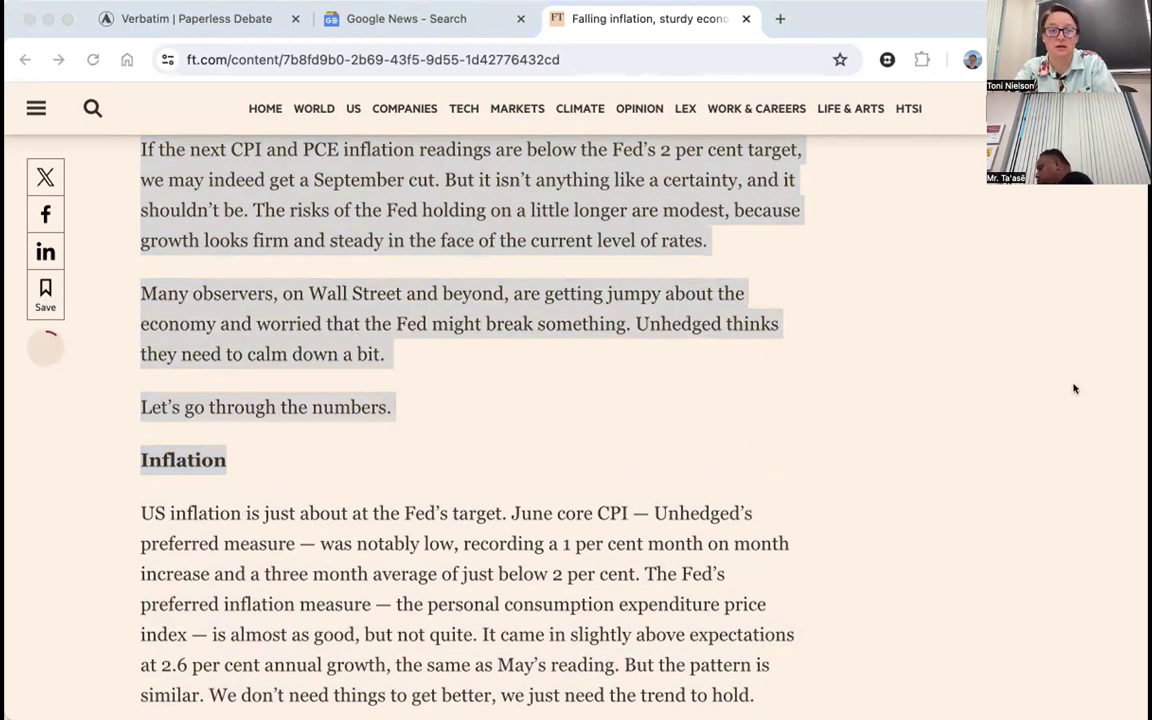
pyautogui.scroll(-5, 173, 257)
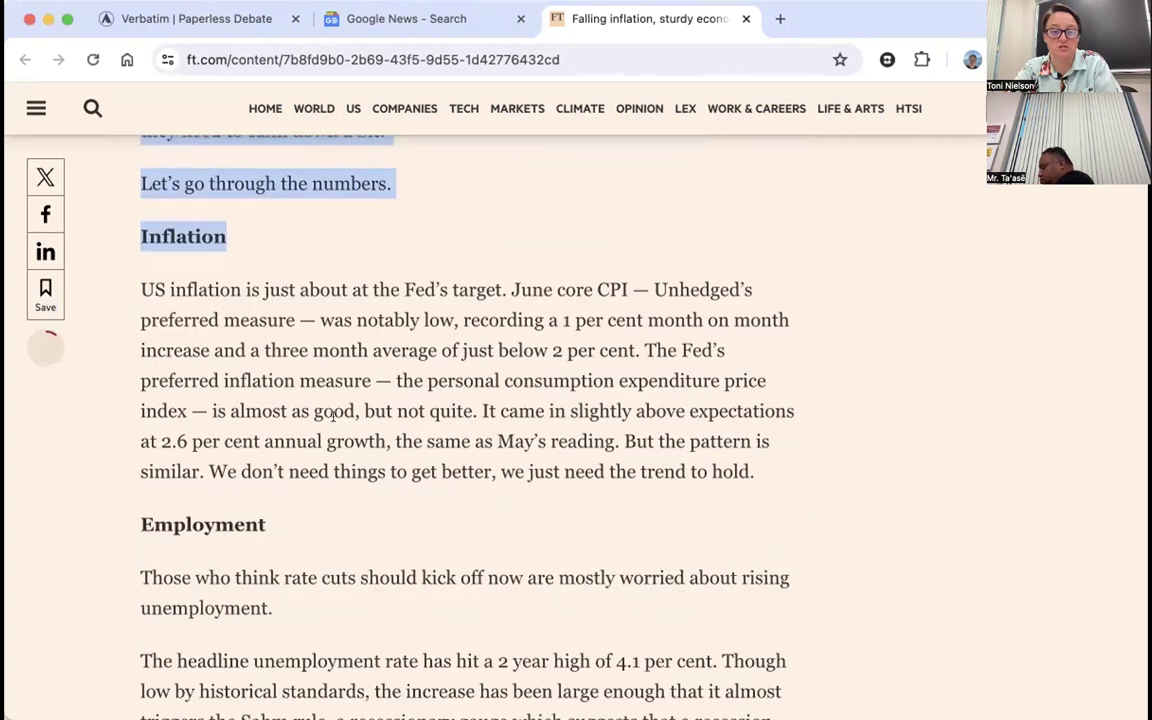
pyautogui.click(157, 257)
pyautogui.moveTo(141, 289); pyautogui.dragTo(780, 476)
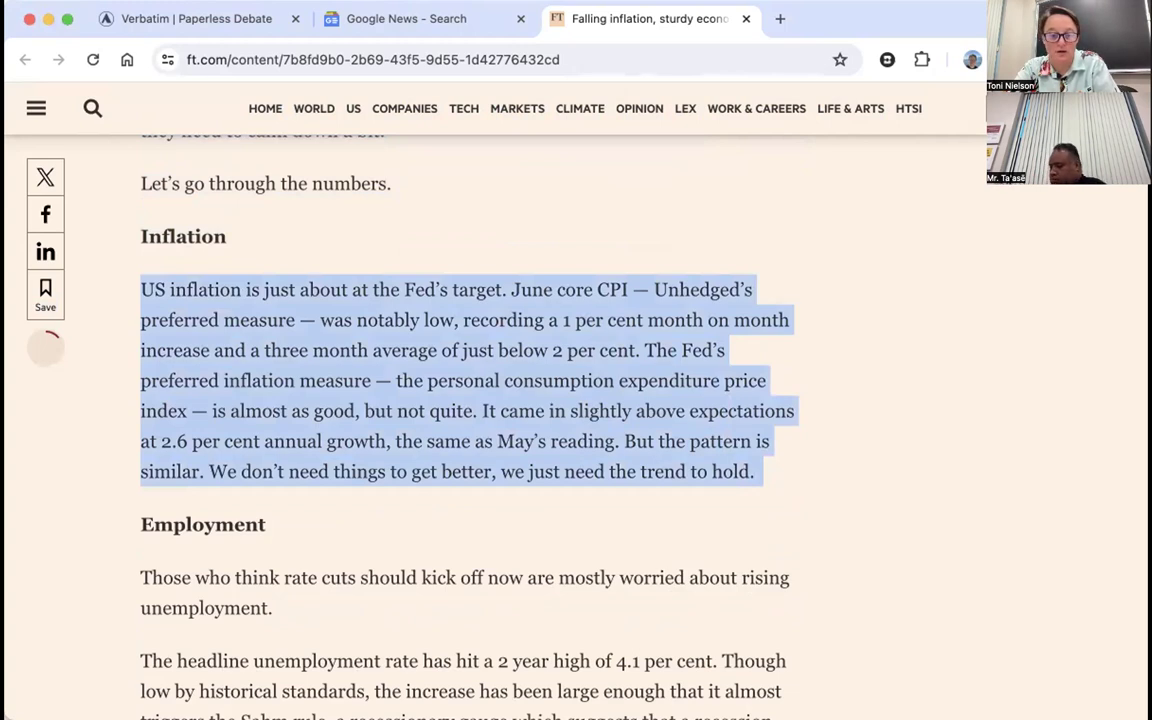
pyautogui.press('super+Tab')
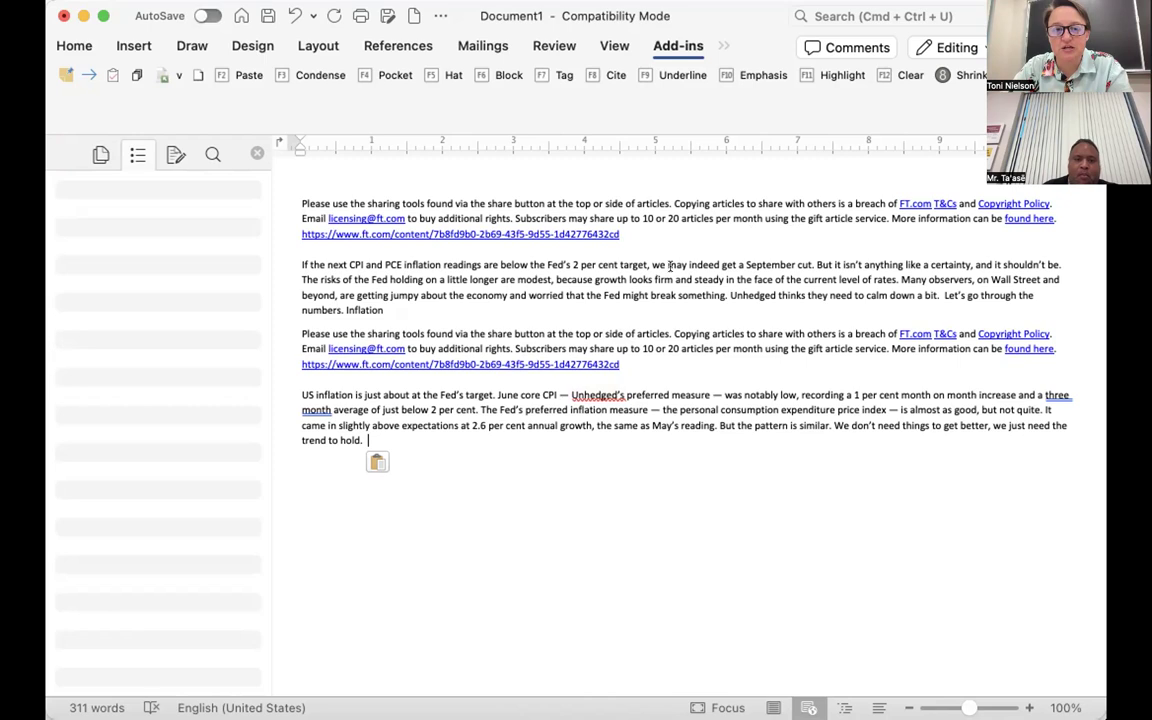
# Delete both pasted Financial Times sharing and copyright notices, including their article links, from the document.
pyautogui.moveTo(656, 230); pyautogui.dragTo(303, 200)
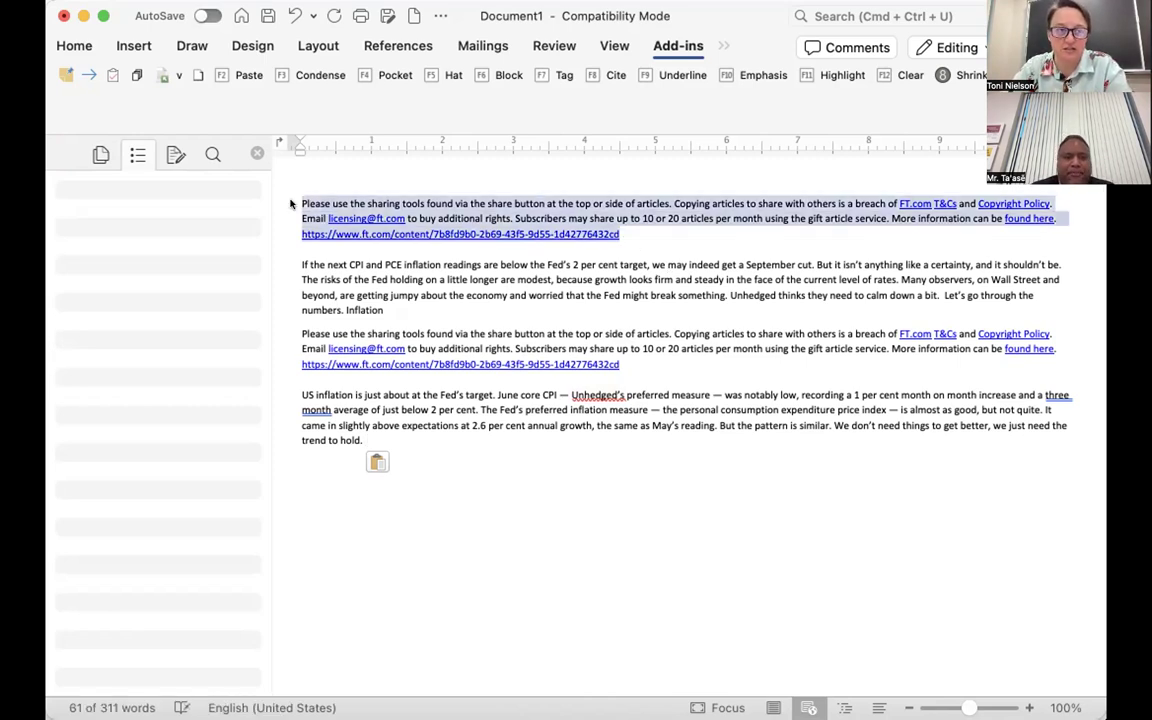
pyautogui.press('BackSpace')
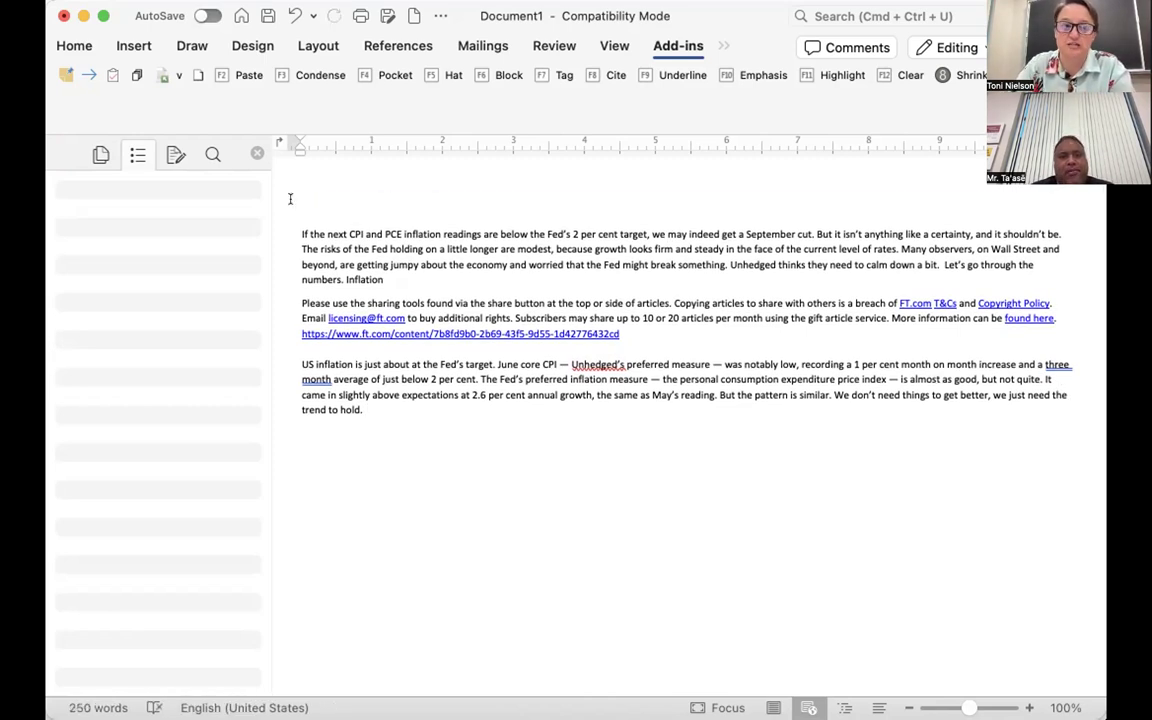
pyautogui.click(652, 337)
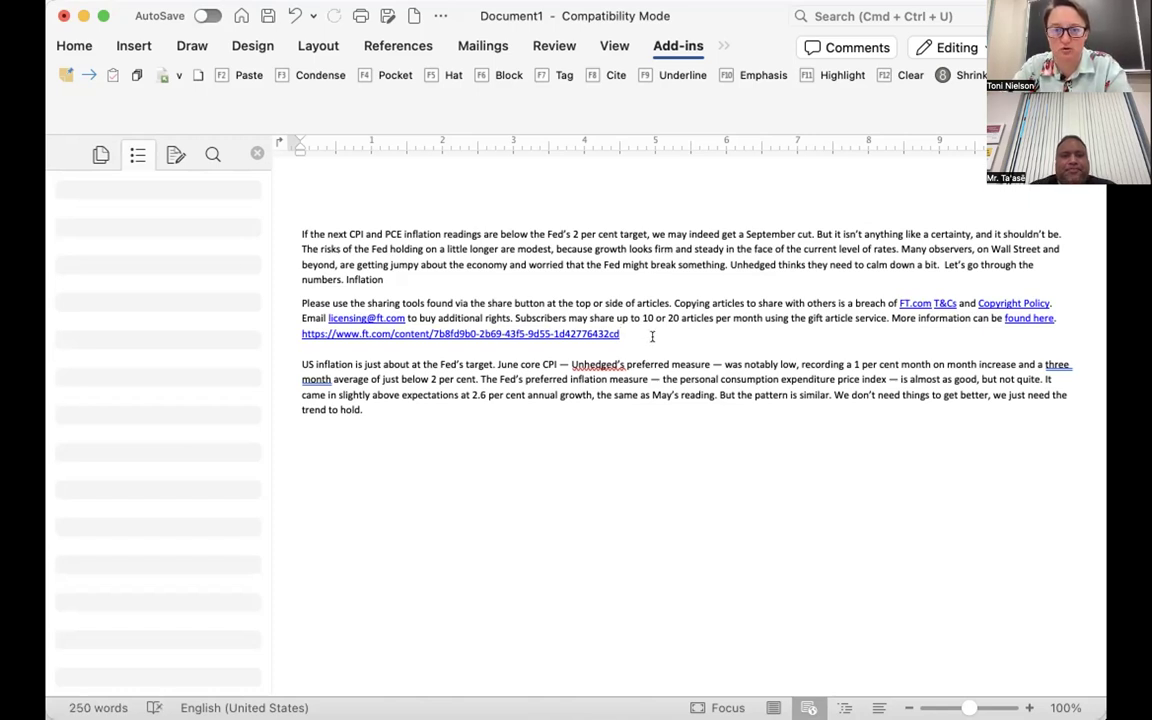
pyautogui.moveTo(652, 337); pyautogui.dragTo(301, 287)
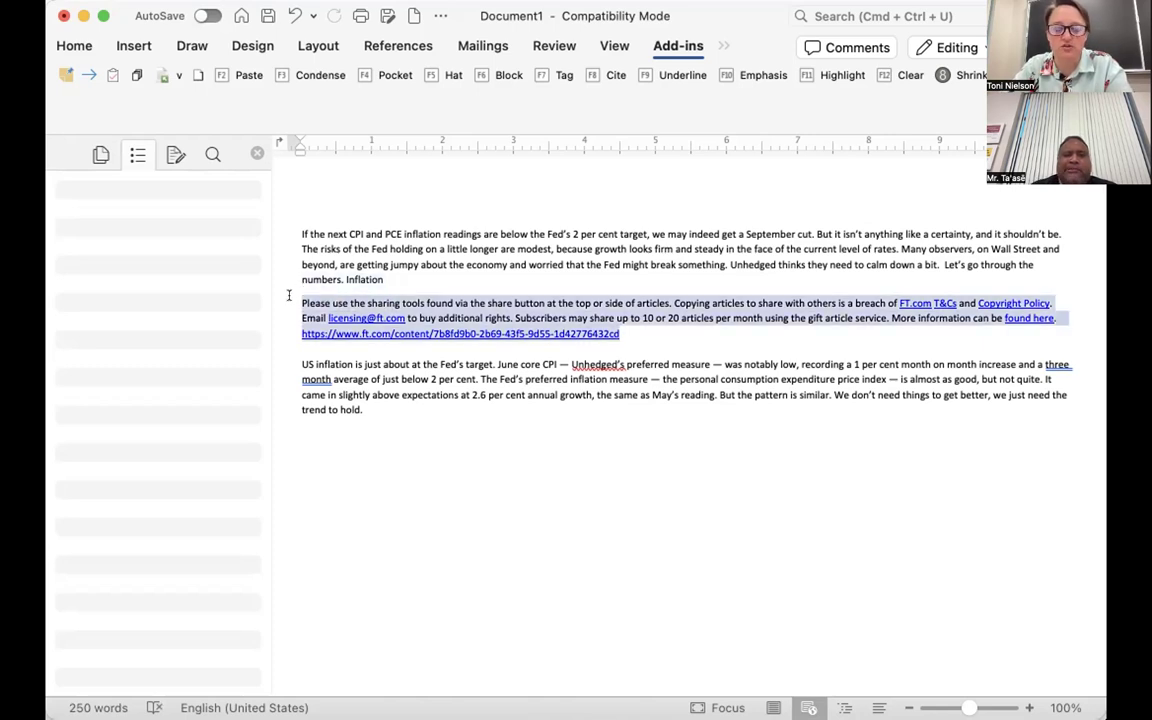
pyautogui.press('BackSpace')
pyautogui.press('BackSpace')
# Put the "Inflation" heading on its own line directly above the paragraph beginning "US inflation is just about at the Fed's target".
pyautogui.click(346, 279)
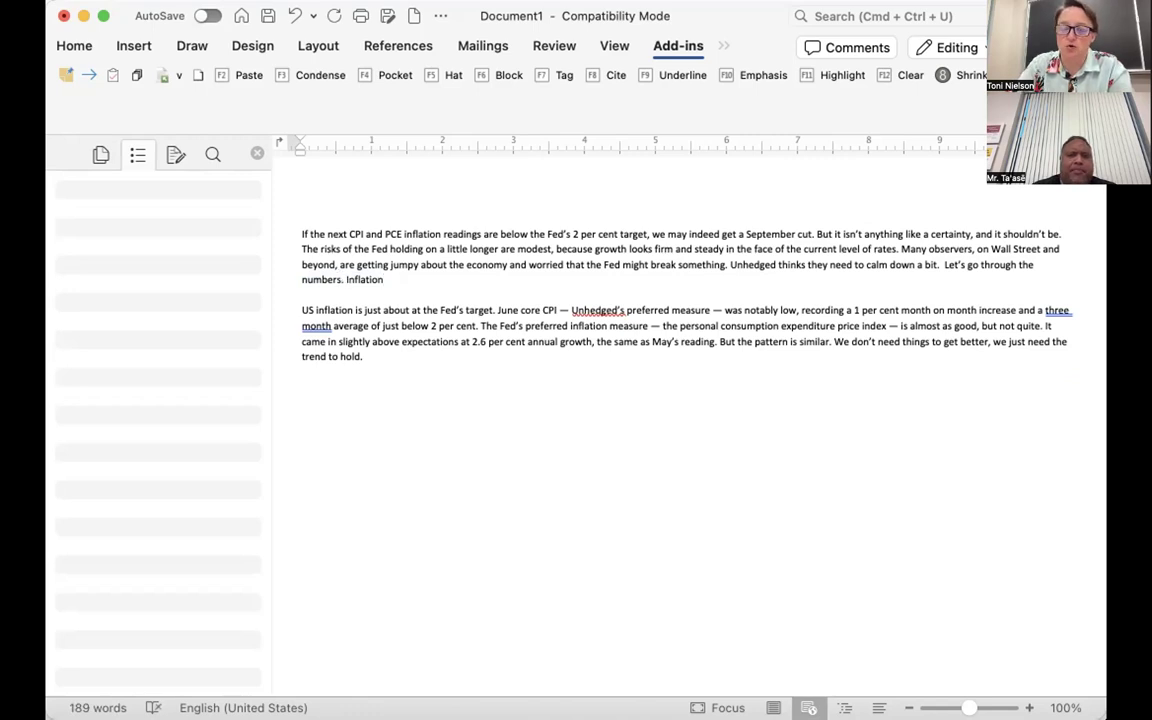
pyautogui.press('Return')
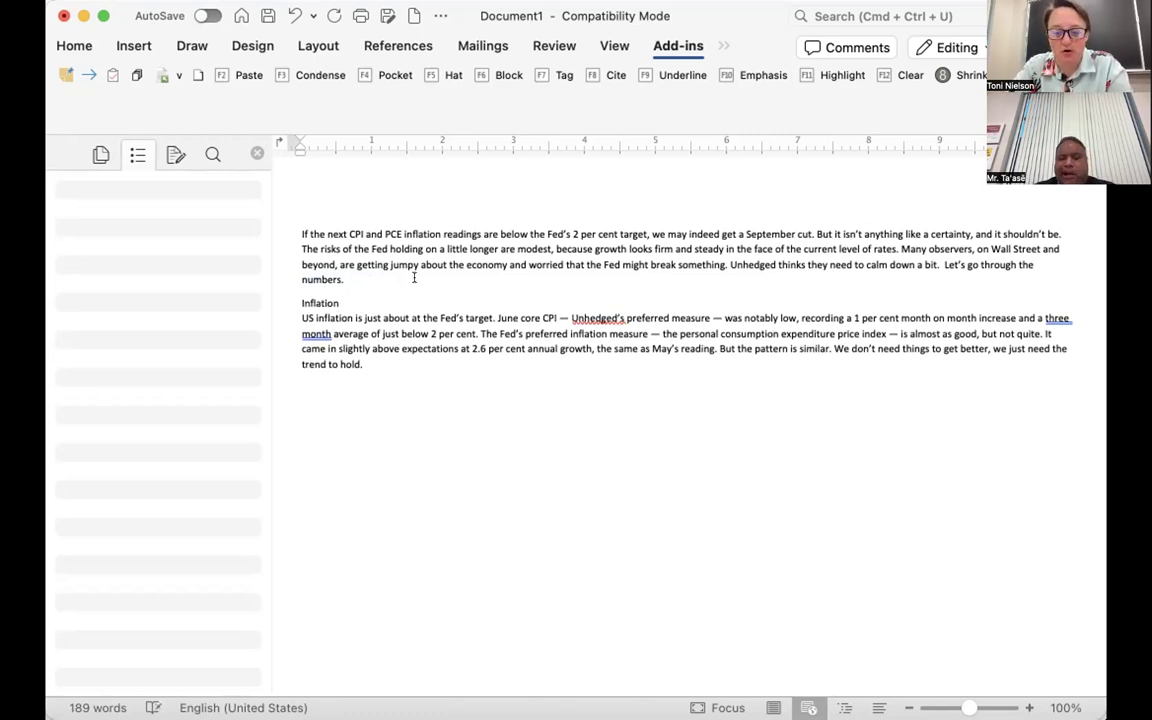
pyautogui.press('Return')
pyautogui.moveTo(388, 388); pyautogui.dragTo(275, 213)
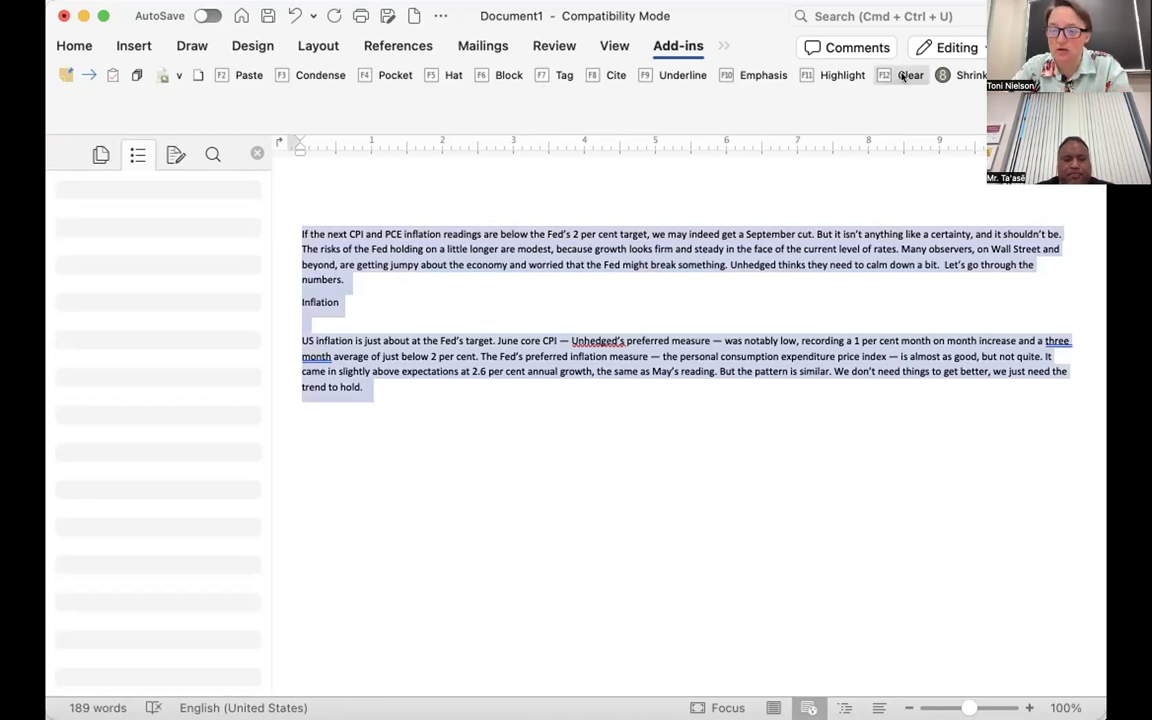
pyautogui.click(350, 323)
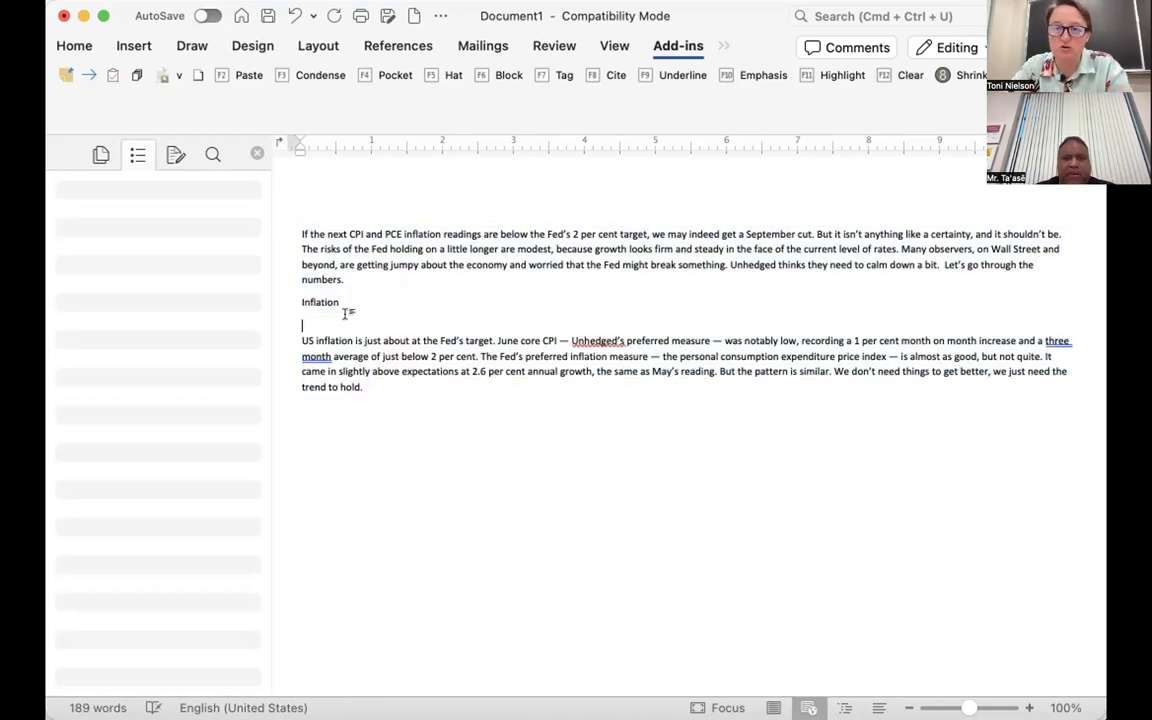
pyautogui.press('BackSpace')
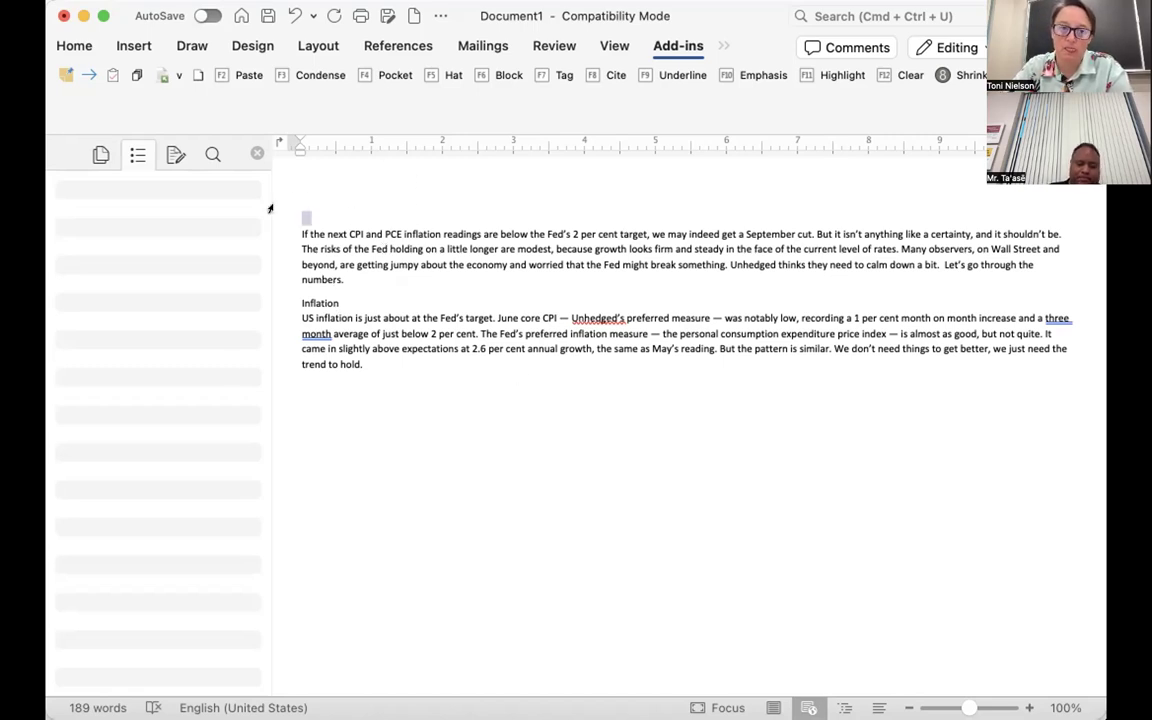
# Paste the article author's byline from the web page into the empty line above the quoted text.
pyautogui.click(303, 214)
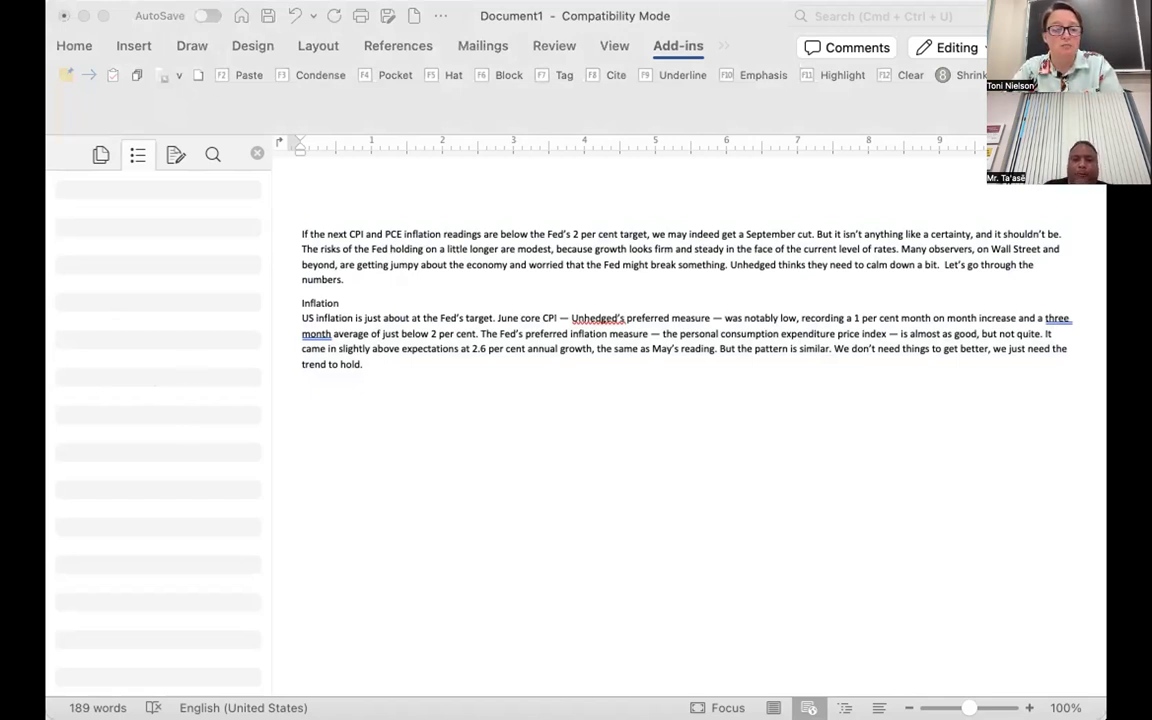
pyautogui.click(342, 267)
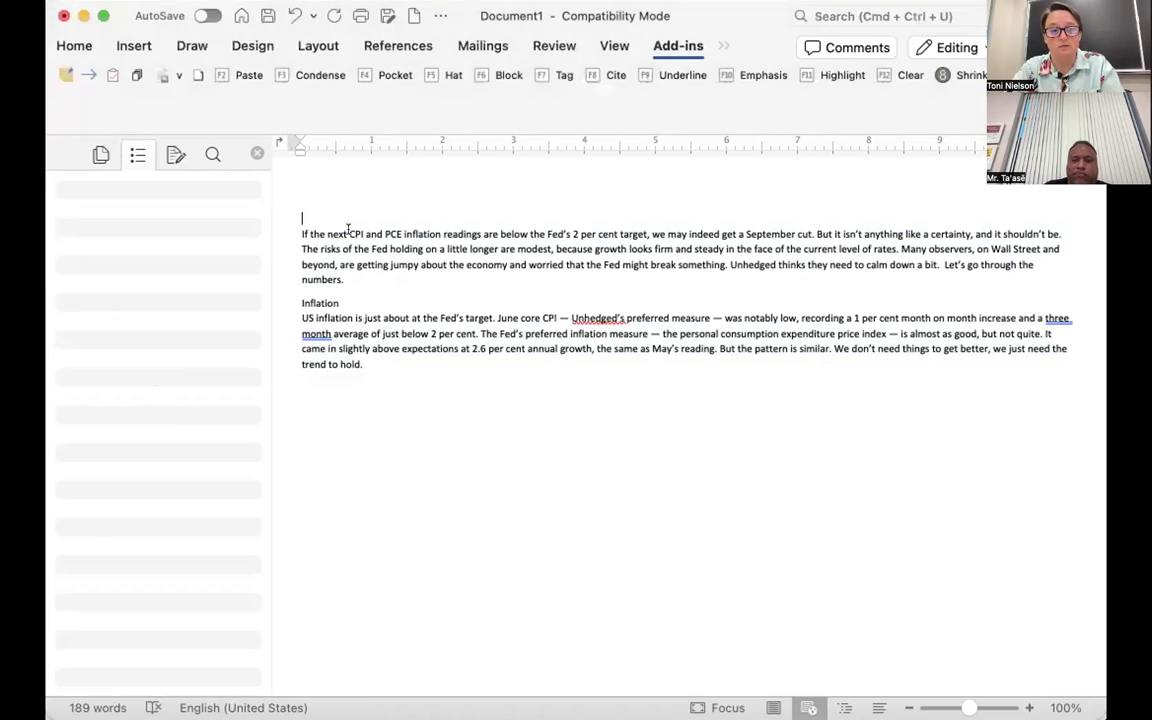
pyautogui.write('ROBERT ARMSTRONG ADD TO MYFT')
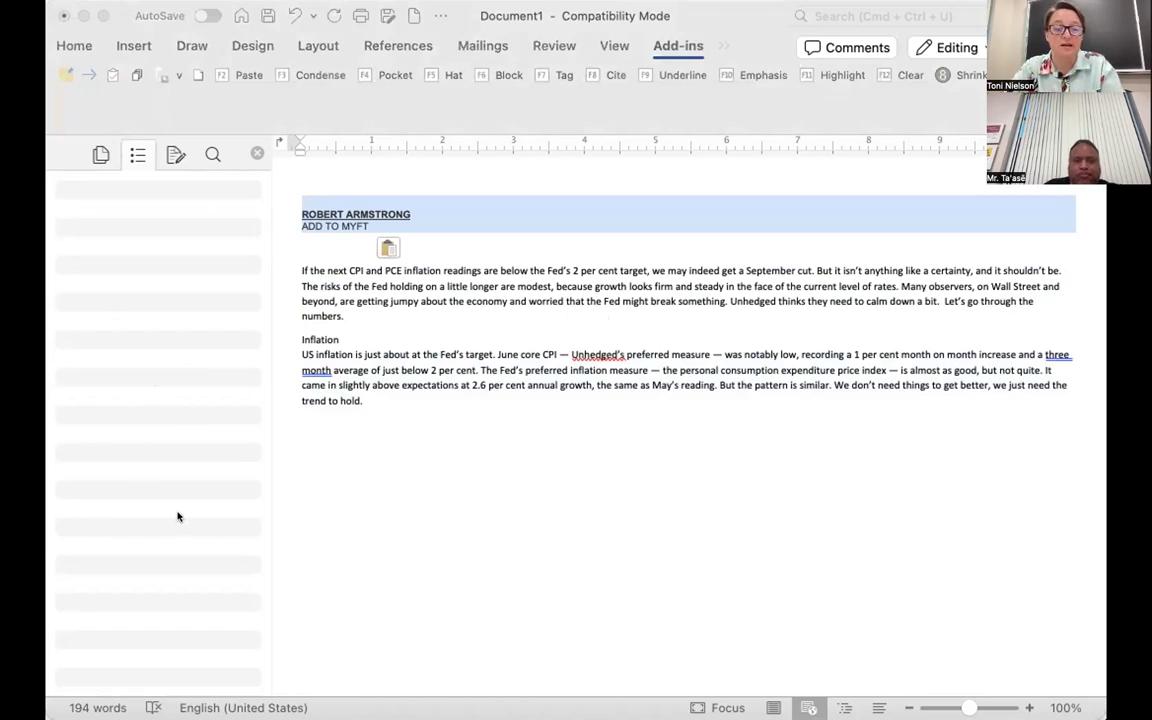
# Replace the pasted byline block with both article authors' names, and put the date "JULY 28 2024" on the line below.
pyautogui.click(48, 452)
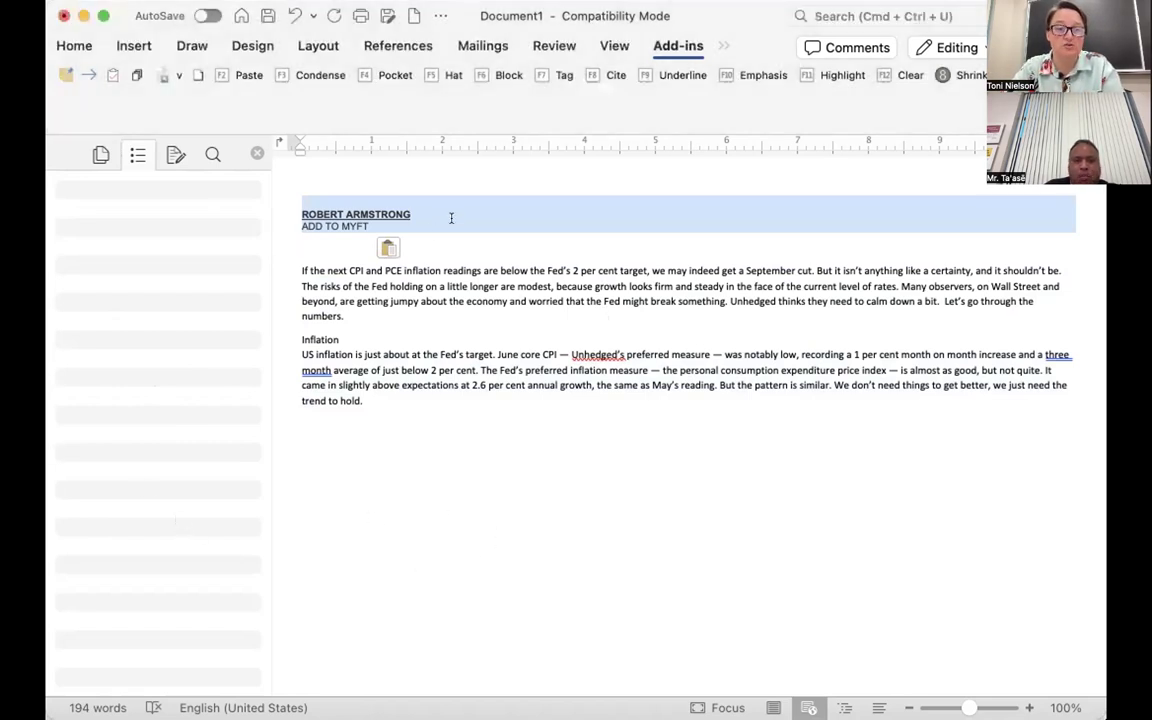
pyautogui.tripleClick(300, 213)
pyautogui.moveTo(300, 213)
pyautogui.mouseDown()
pyautogui.moveTo(290, 188)
pyautogui.moveTo(292, 198)
pyautogui.mouseUp()
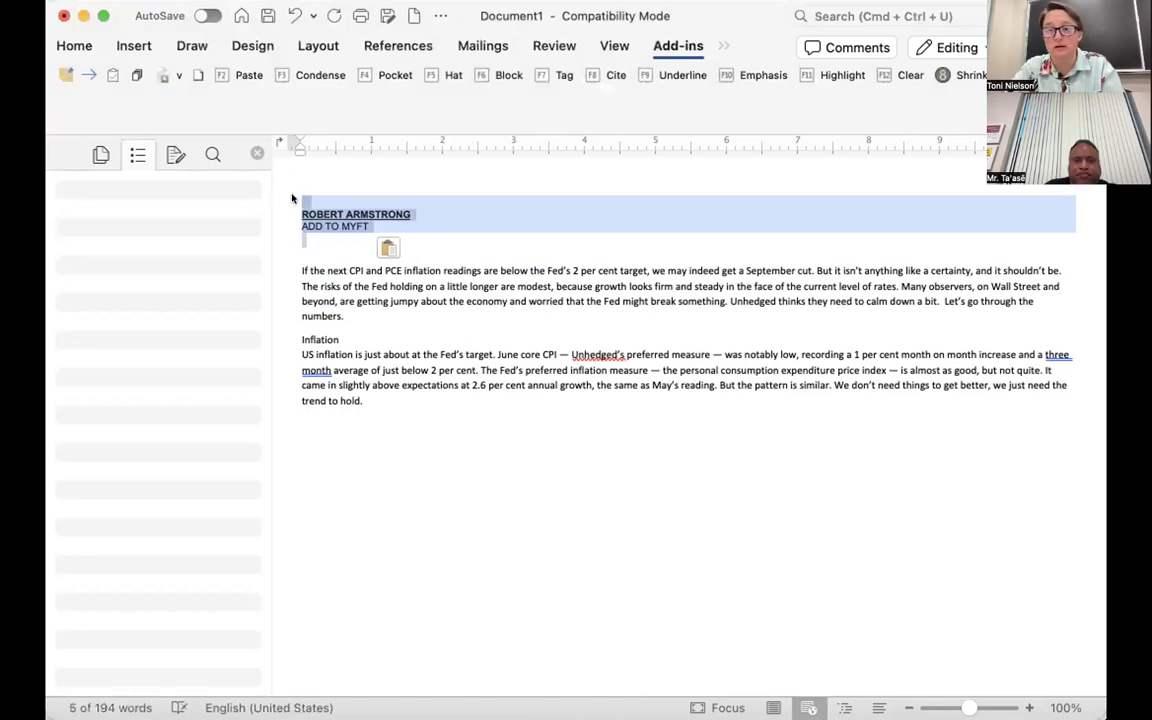
pyautogui.press('BackSpace')
pyautogui.write('Robert Armstrong & Aiden Reiter  JULY 28 2024')
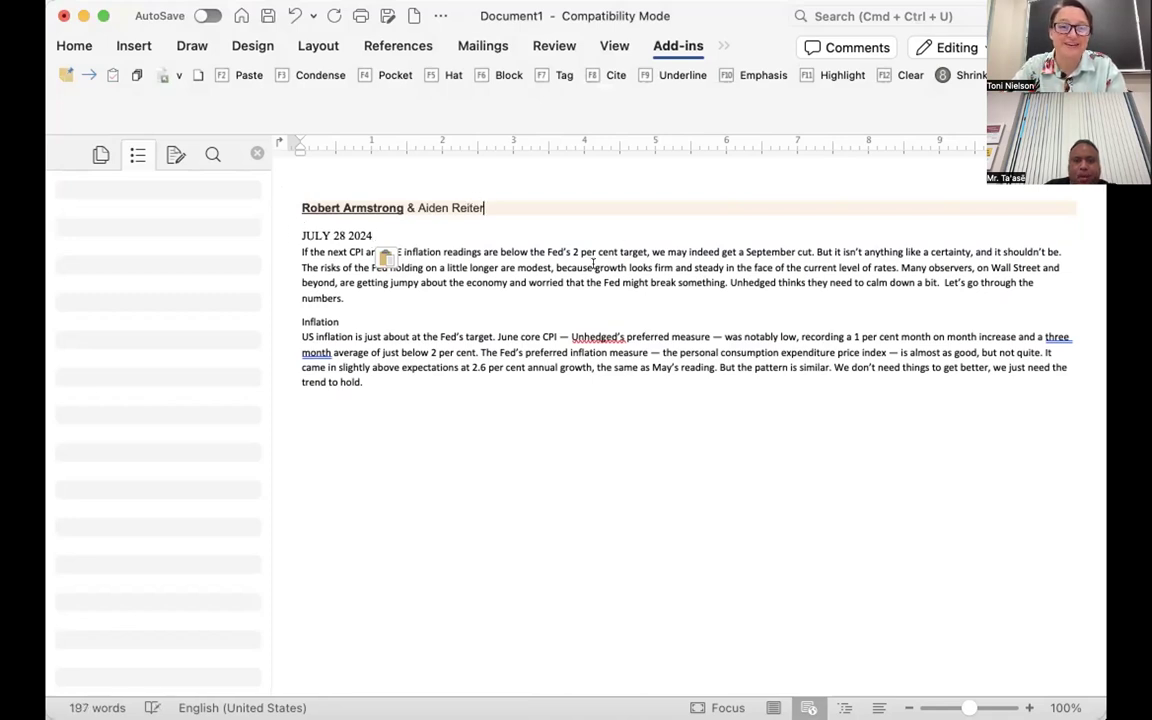
# Add a comma after the authors' names and join the date onto the same line, keeping the quoted text separate below.
pyautogui.click(488, 208)
pyautogui.write(',')
pyautogui.click(373, 236)
pyautogui.press('Return')
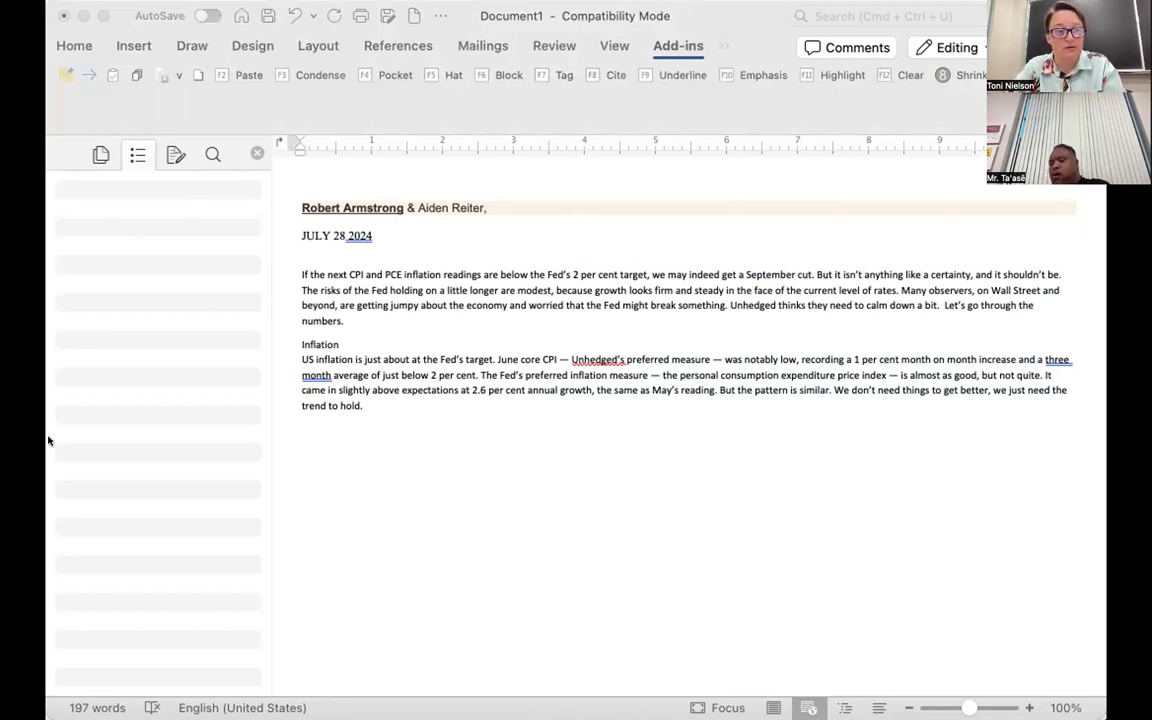
pyautogui.click(295, 232)
pyautogui.press('BackSpace')
# Extend the citation with "Financial Times", the title "Falling inflation, sturdy economy, happy Fed" and the article's ft.com URL, separated by commas.
pyautogui.click(558, 198)
pyautogui.write(', Finan')
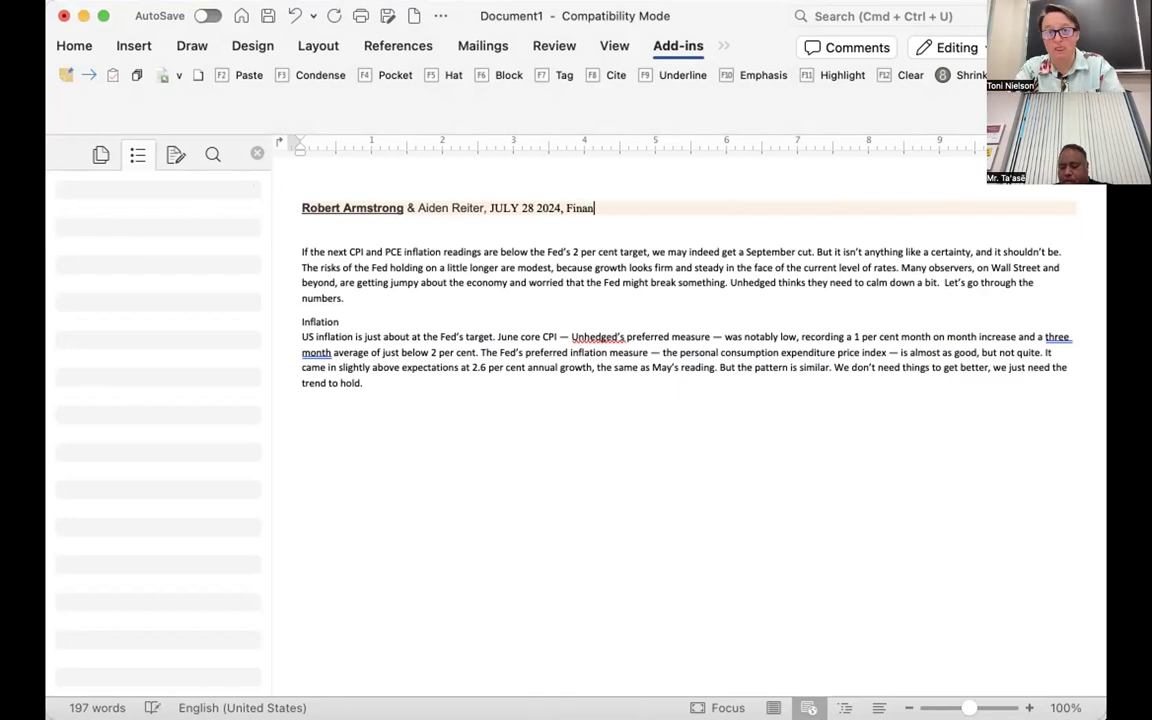
pyautogui.write('cial Times,')
pyautogui.write('Falling inflation, sturdy economy, happy Fed')
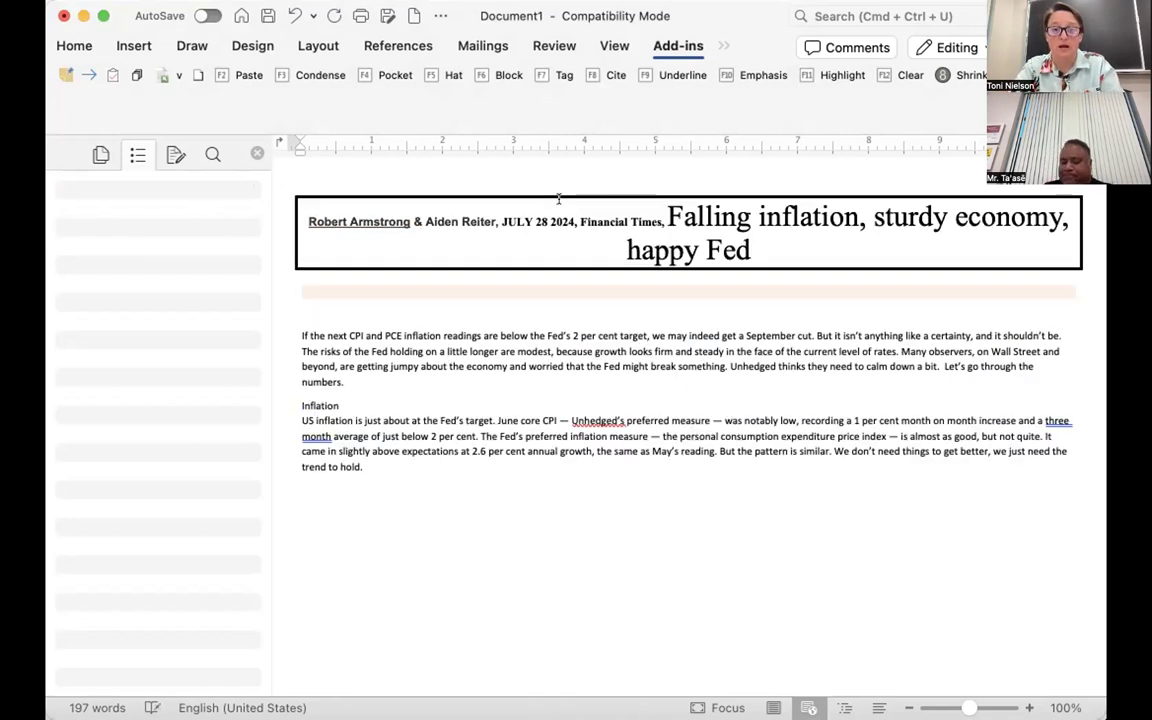
pyautogui.click(762, 246)
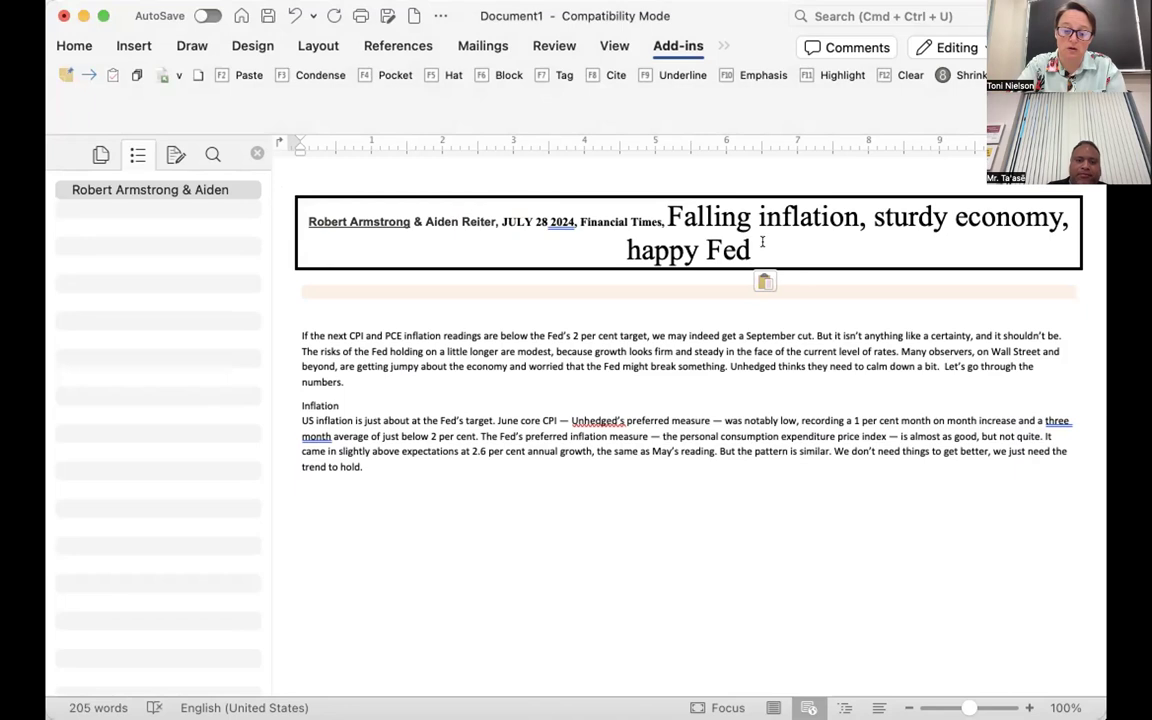
pyautogui.write(',')
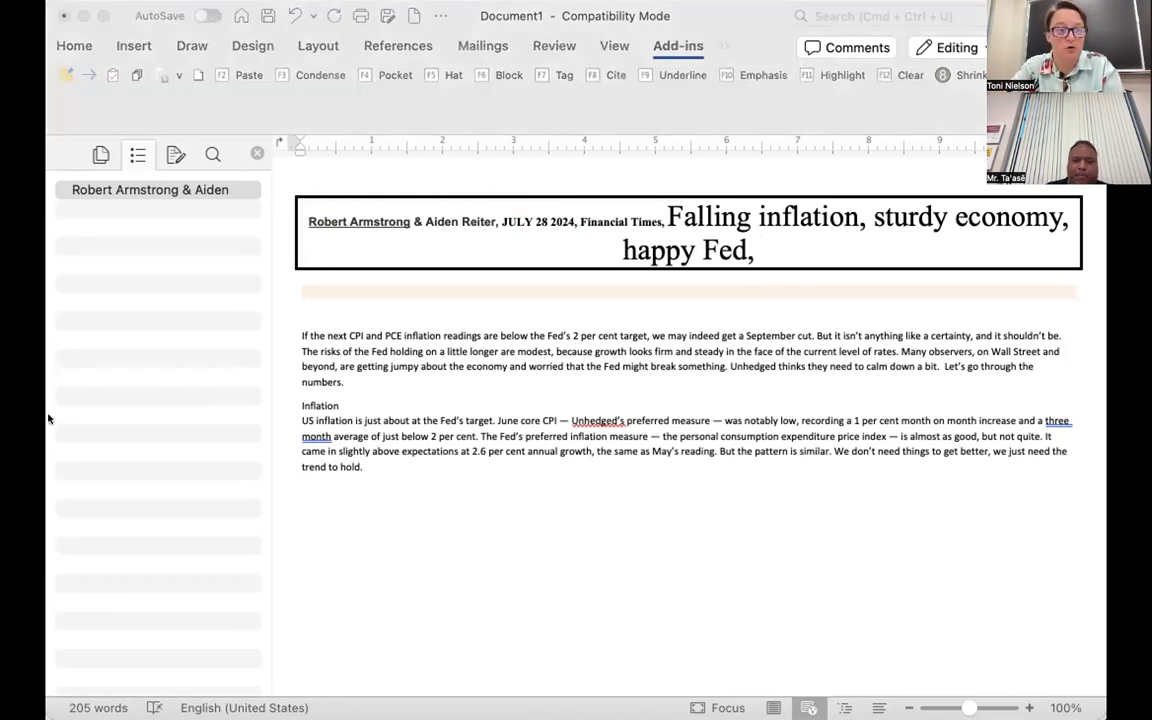
pyautogui.write('https://www.ft.com/content/7b8fd9b0-2b69-43f5-9d55-1d42776432cd')
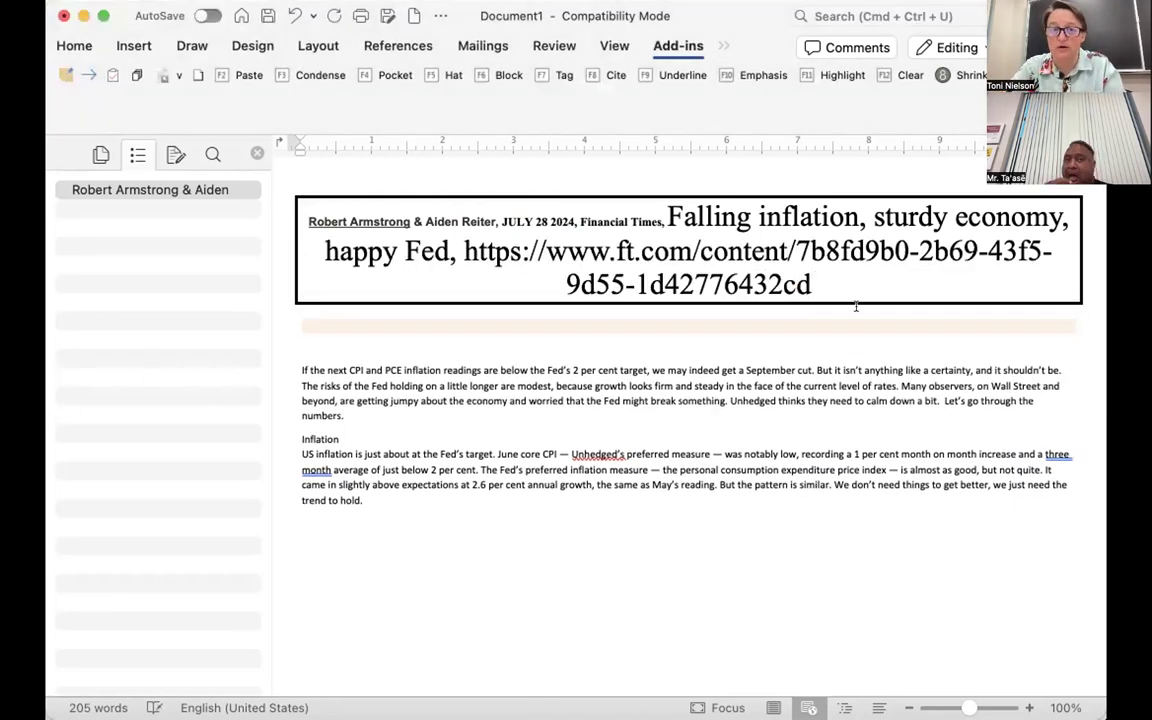
# Clear all formatting from the citation and from the shaded empty lines beneath it.
pyautogui.moveTo(676, 337); pyautogui.dragTo(266, 200)
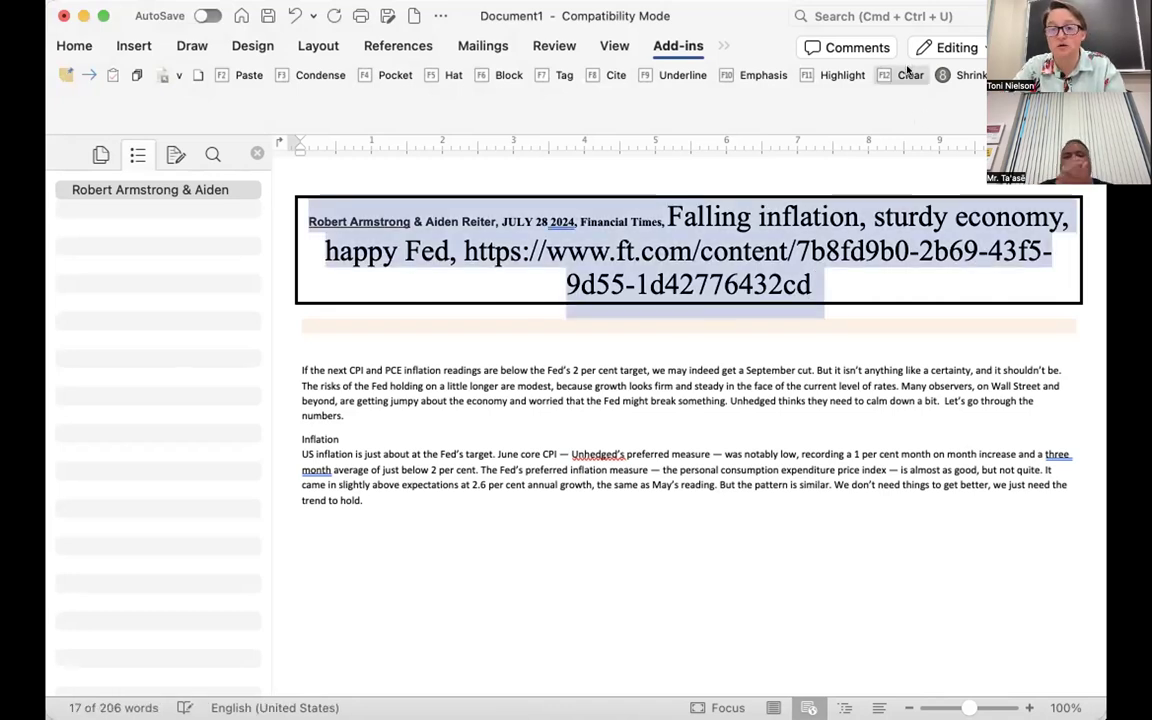
pyautogui.click(908, 74)
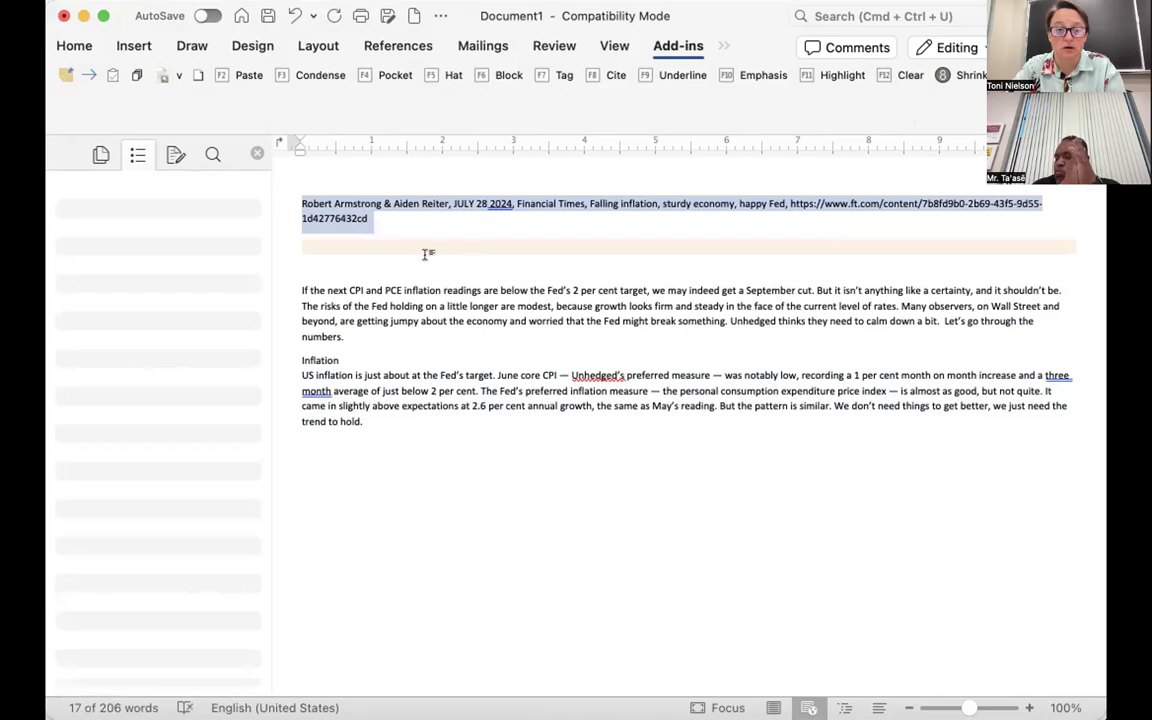
pyautogui.click(320, 247)
pyautogui.moveTo(272, 220); pyautogui.dragTo(273, 256)
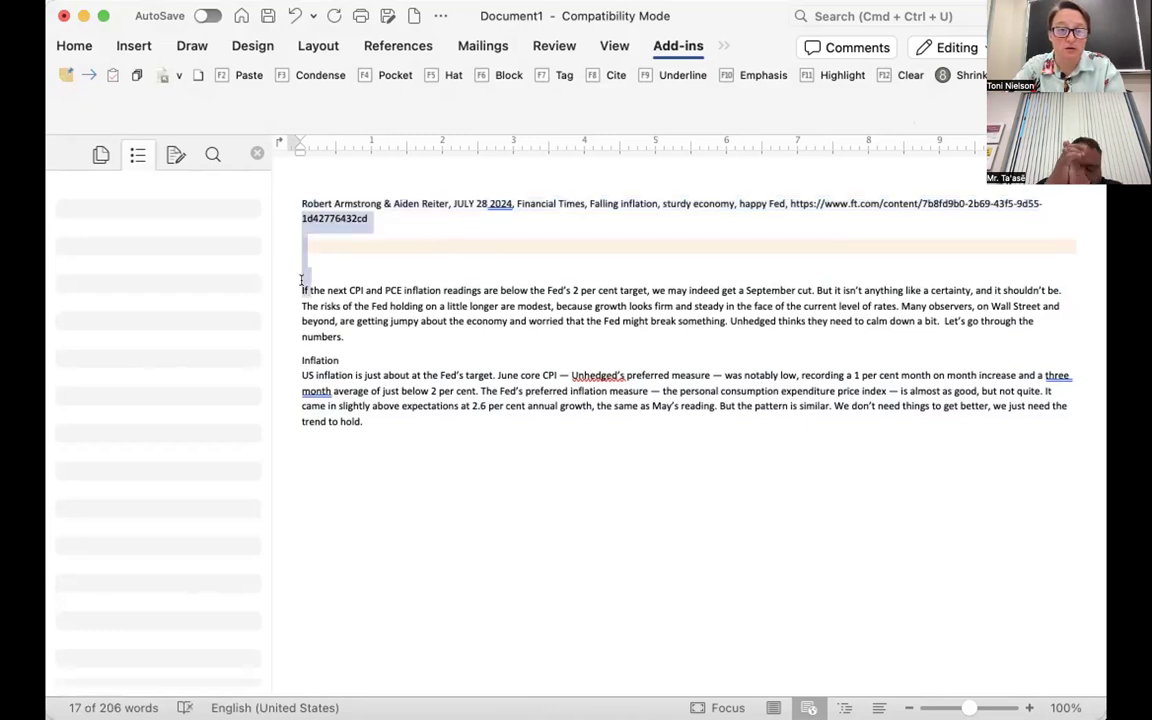
pyautogui.click(908, 74)
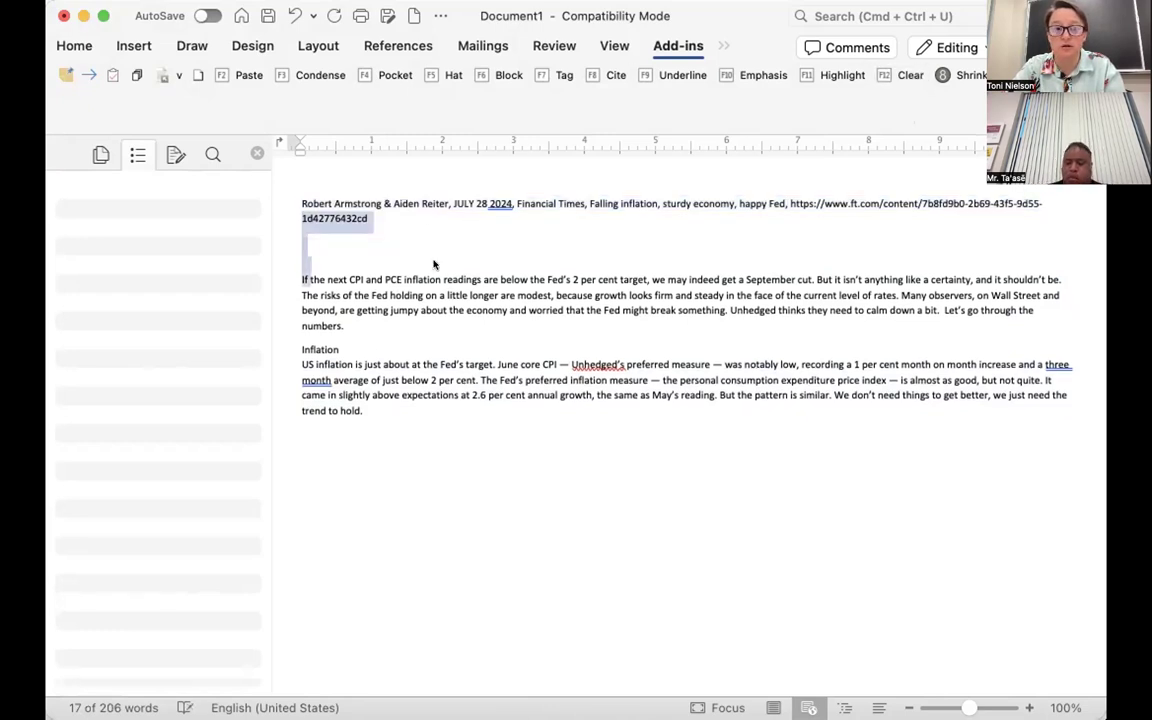
# Remove the extra blank line so that one empty line separates the citation from the quoted text.
pyautogui.click(386, 246)
pyautogui.press('Down')
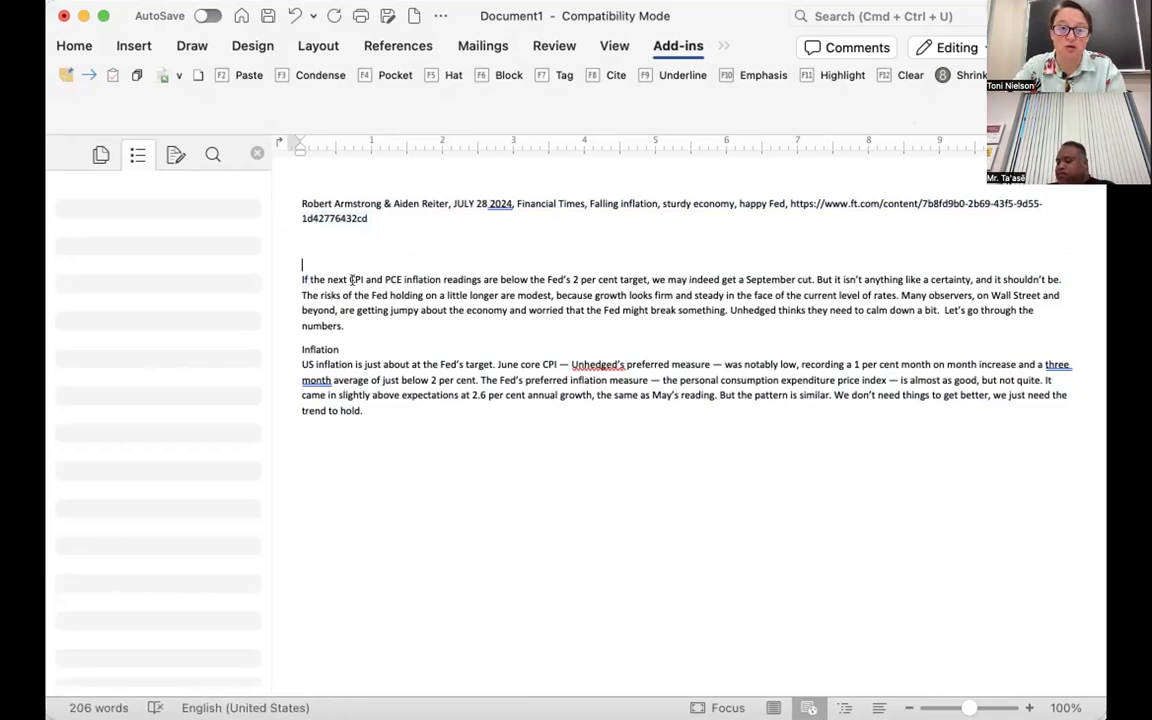
pyautogui.press('BackSpace')
pyautogui.press('BackSpace')
pyautogui.press('Return')
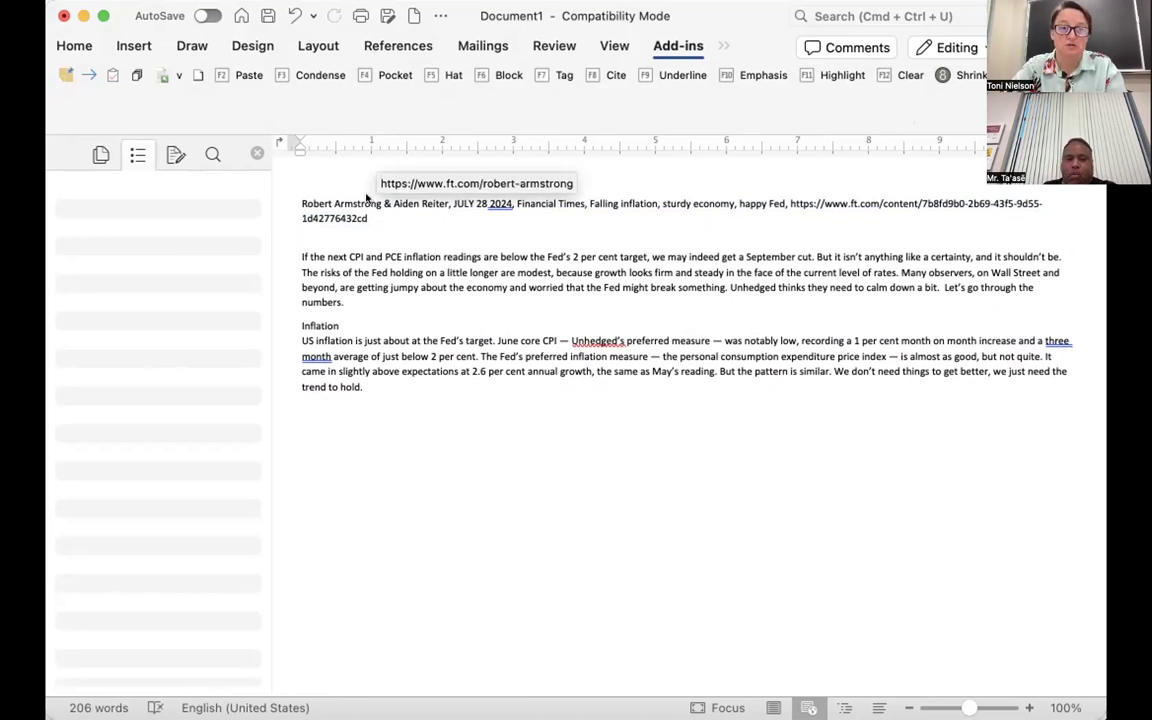
# Remove the hyperlinks from the first author's name and from the end of the article URL in the citation.
pyautogui.rightClick(369, 197)
pyautogui.moveTo(450, 462)
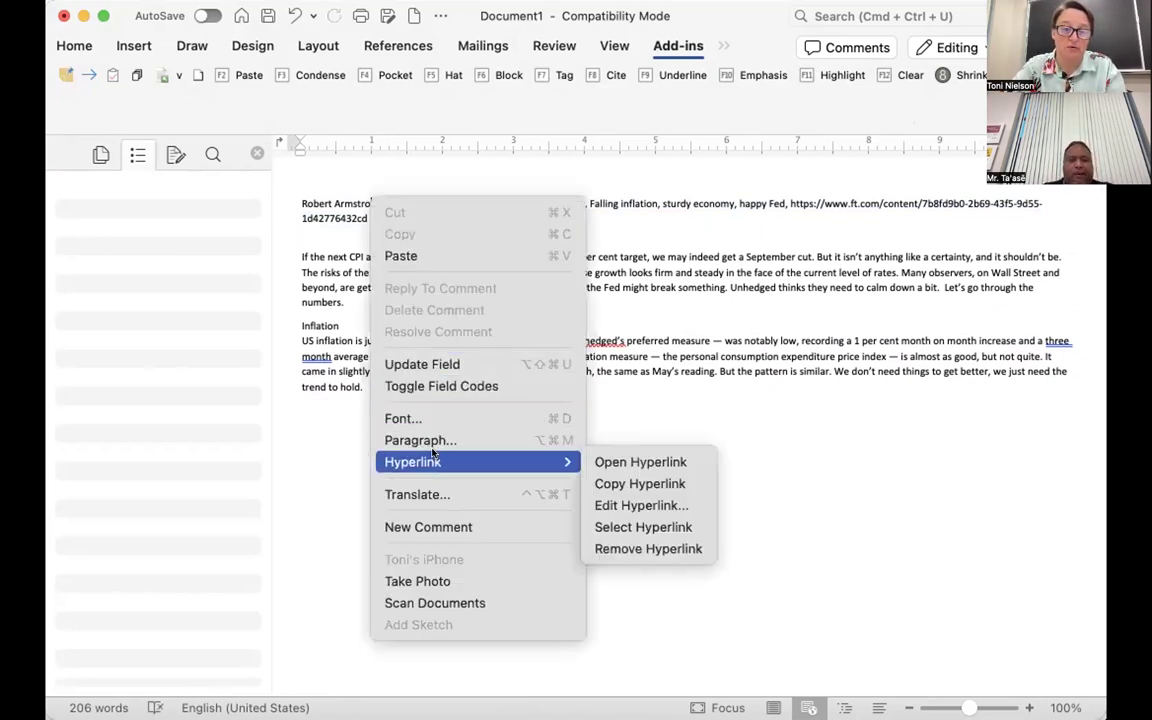
pyautogui.click(683, 549)
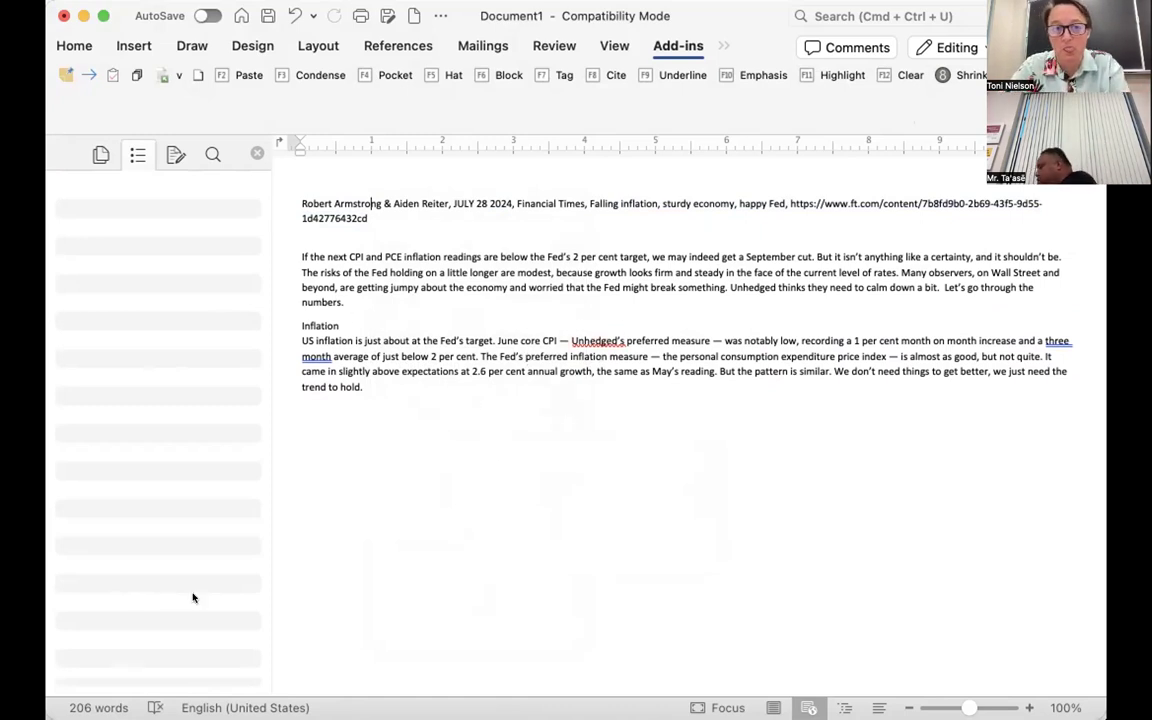
pyautogui.rightClick(338, 216)
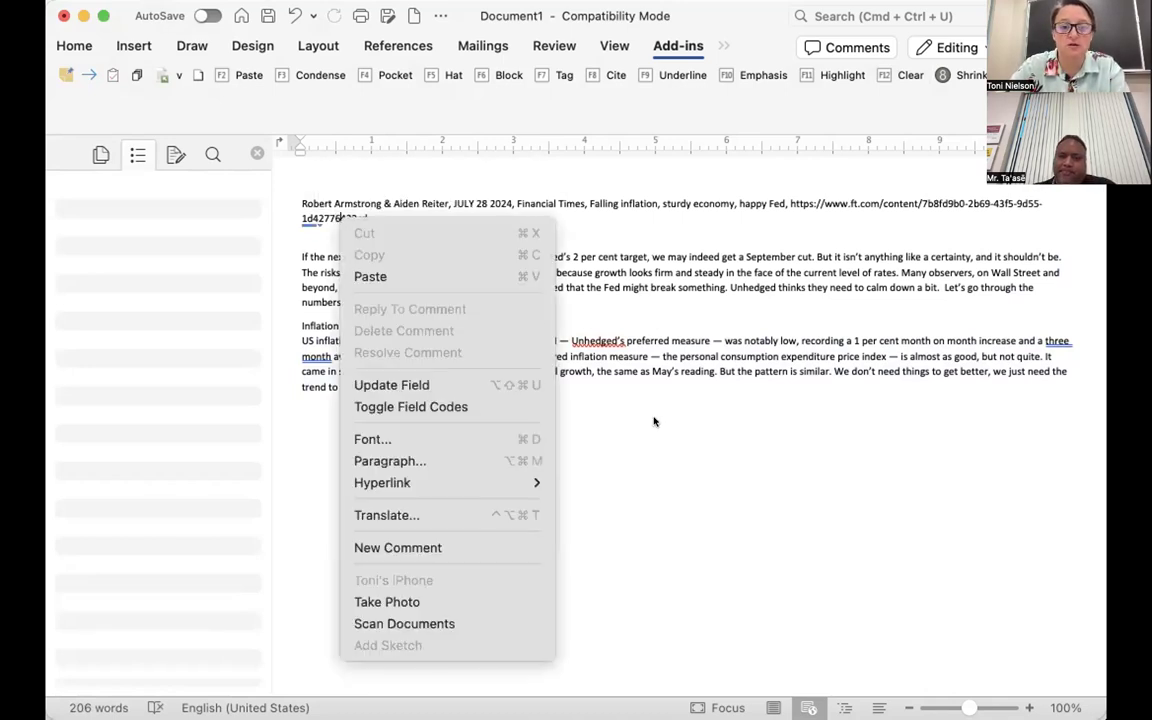
pyautogui.moveTo(470, 482)
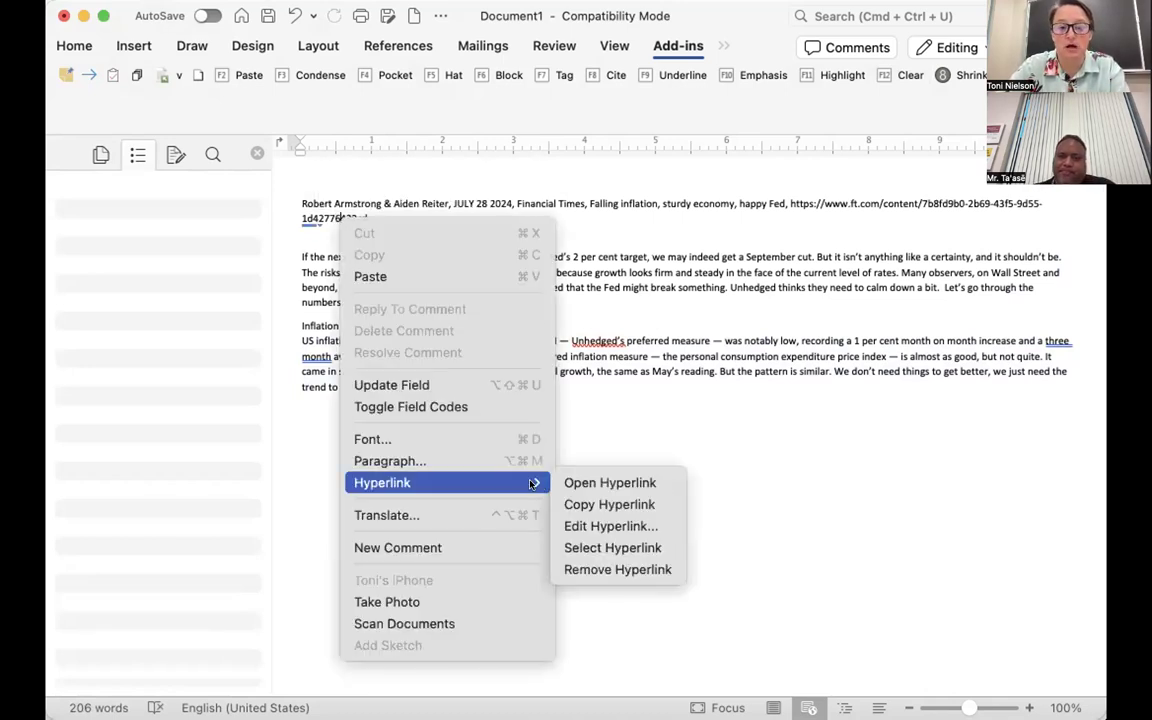
pyautogui.click(622, 569)
pyautogui.click(340, 231)
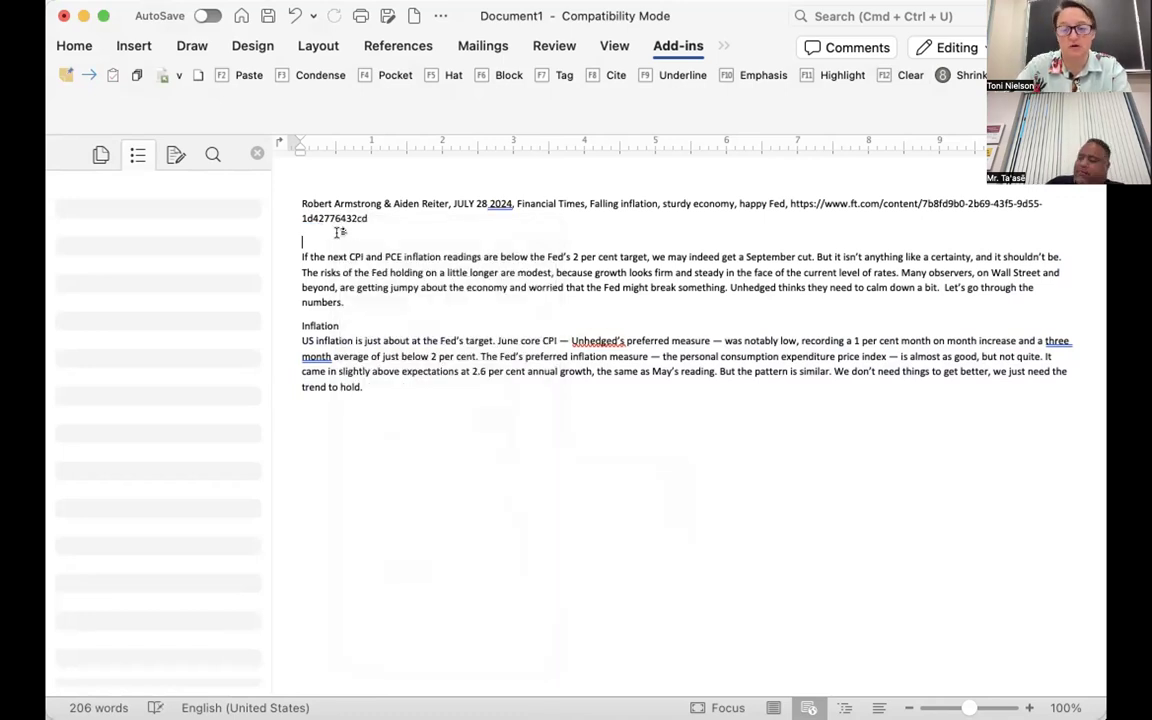
pyautogui.press('BackSpace')
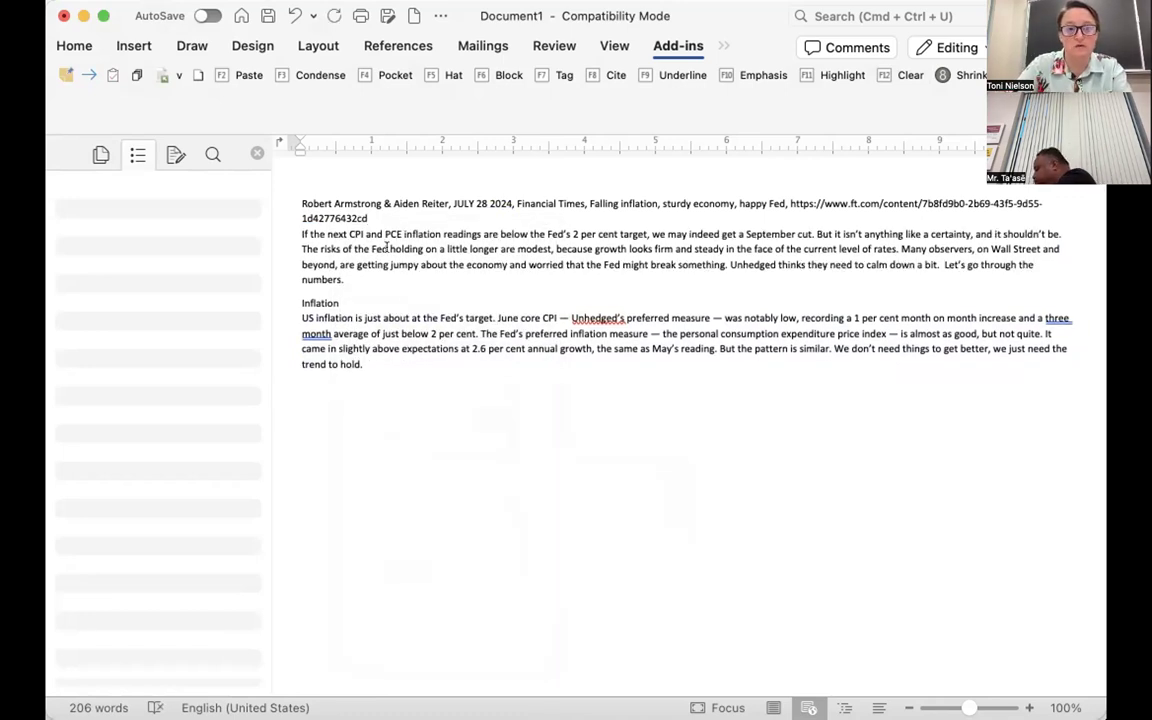
pyautogui.press('Return')
# Insert the Block heading "Economy Uniqueness" above the citation, followed by an empty line.
pyautogui.click(321, 179)
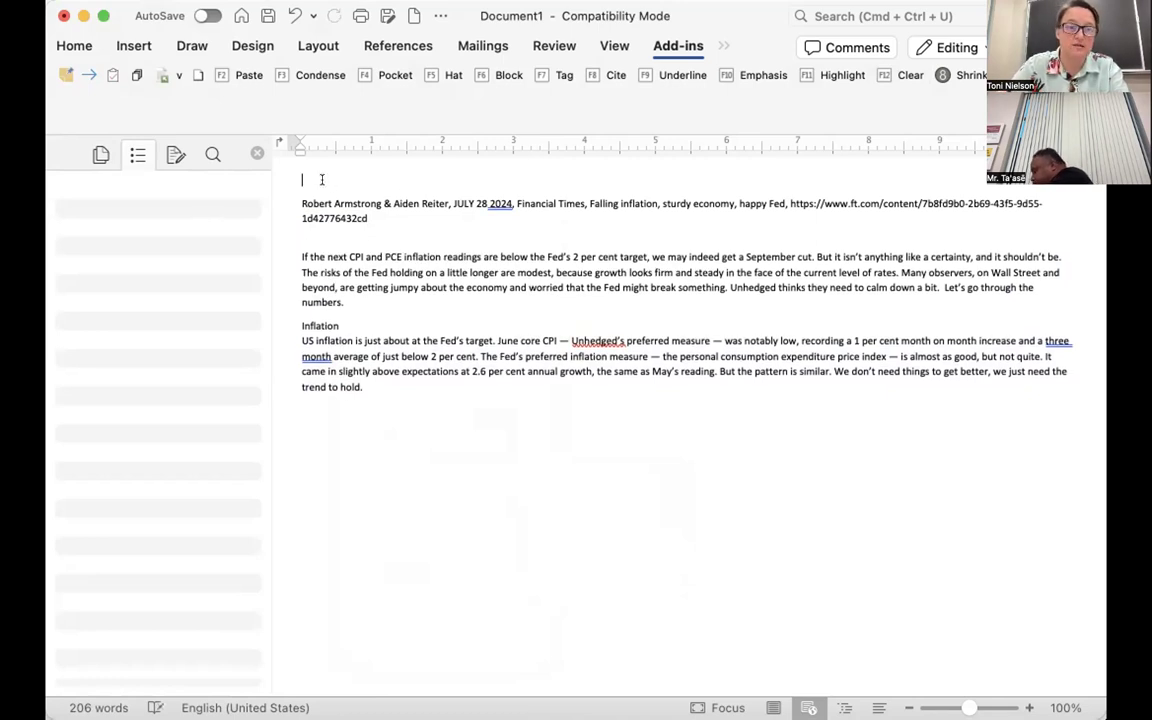
pyautogui.press('Return')
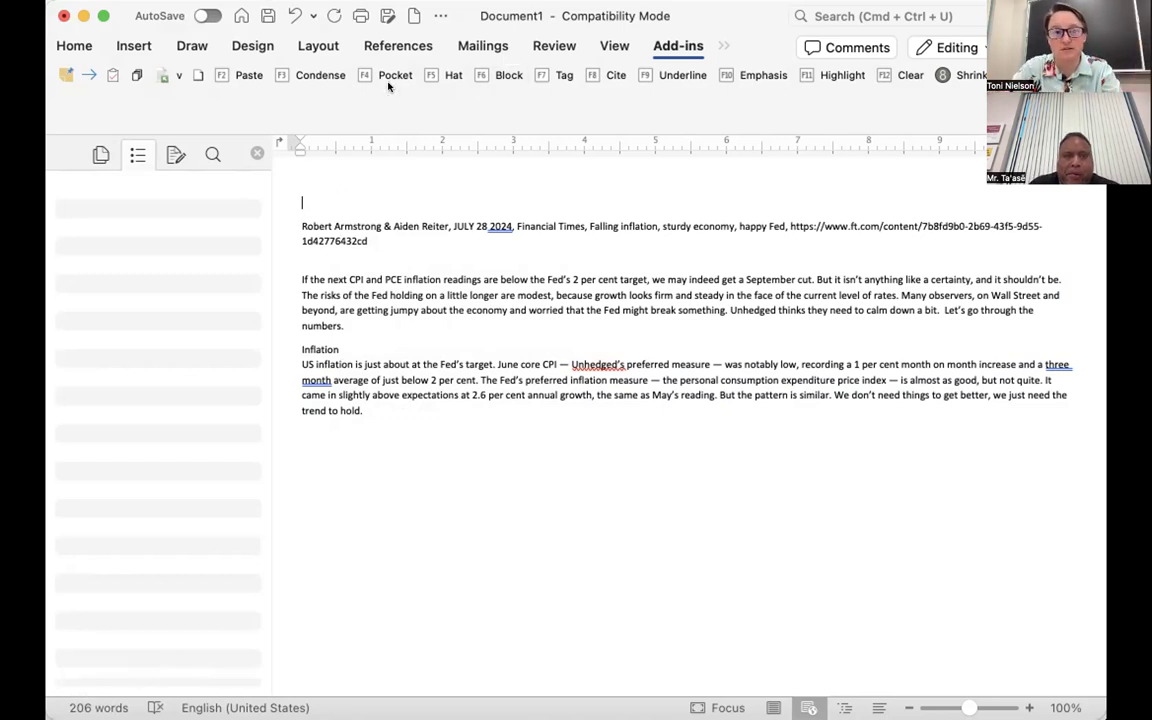
pyautogui.click(501, 75)
pyautogui.write('Economy Uniquene')
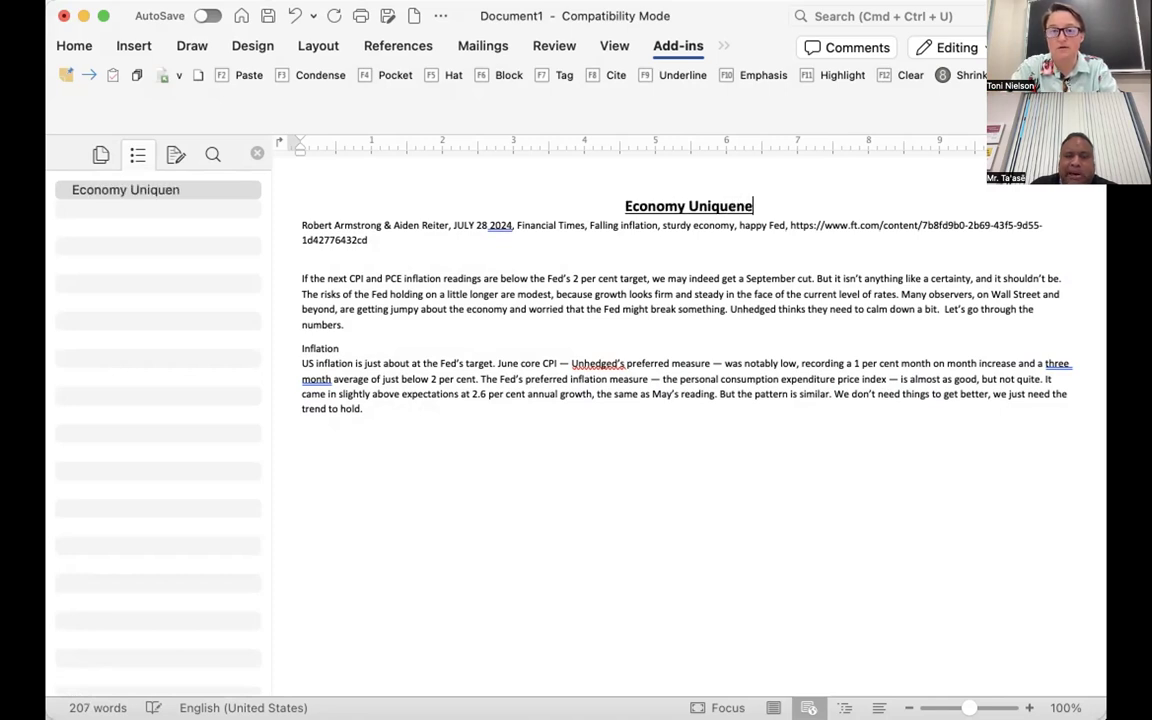
pyautogui.write('ss')
pyautogui.press('Return')
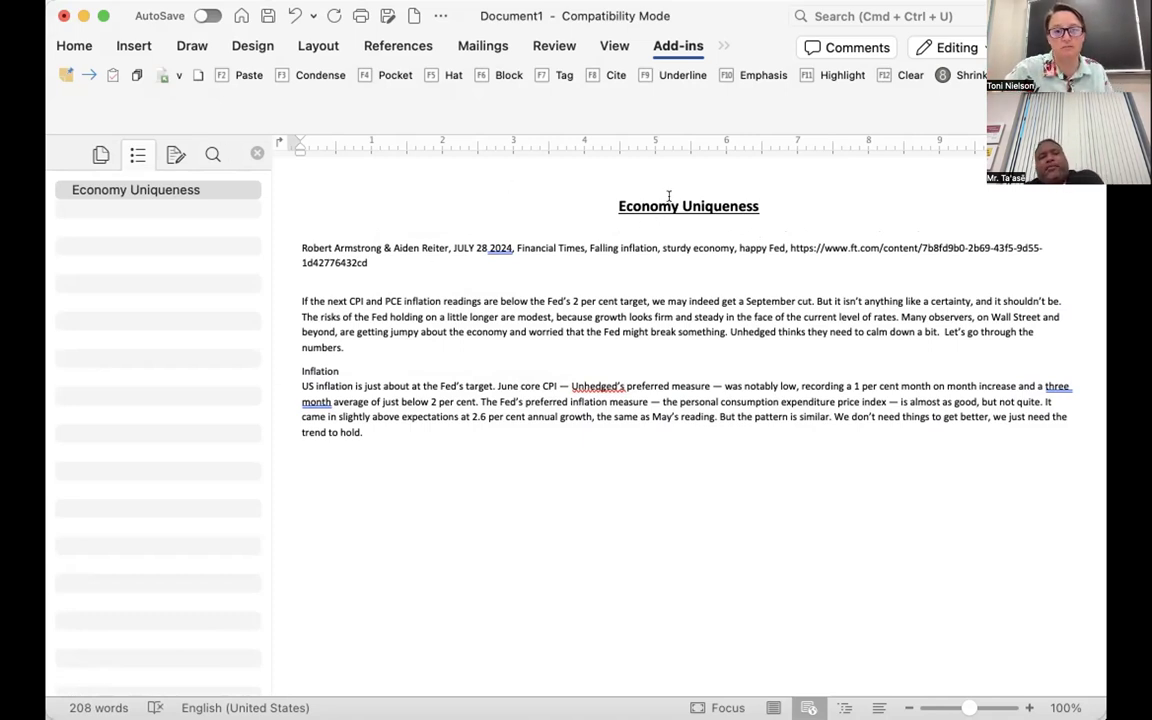
# Change the block heading to "Uniqueness: Economy DA" and place the cursor on the empty line beneath it.
pyautogui.click(758, 206)
pyautogui.write(': Ec')
pyautogui.write('onomy DA')
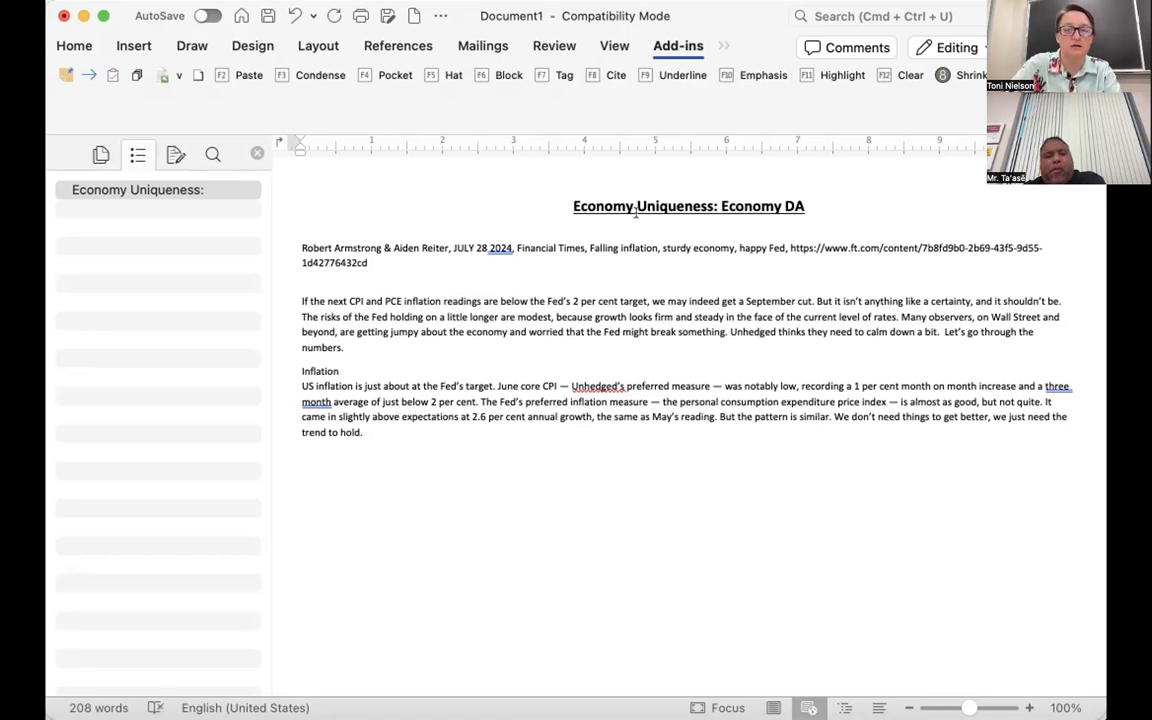
pyautogui.doubleClick(577, 205)
pyautogui.press('BackSpace')
pyautogui.click(336, 221)
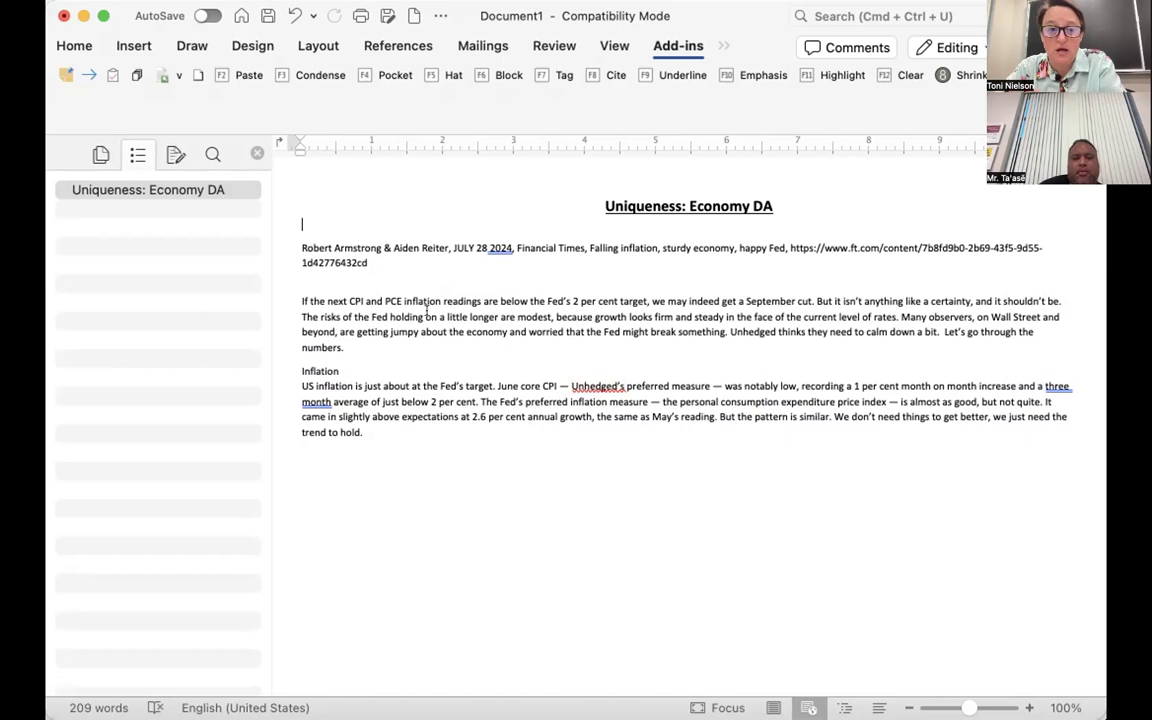
# Apply the Underline style to "US inflation is just about at the Fed's target" in the Inflation paragraph.
pyautogui.click(1029, 707)
pyautogui.click(1029, 707)
pyautogui.click(1029, 707)
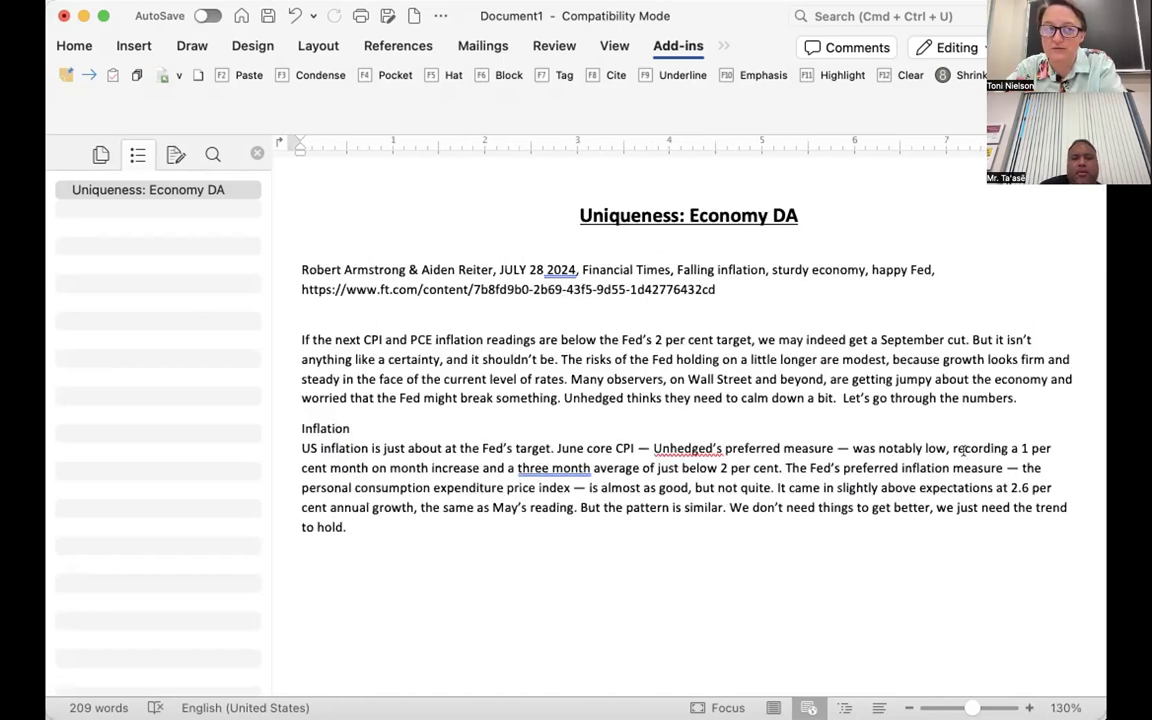
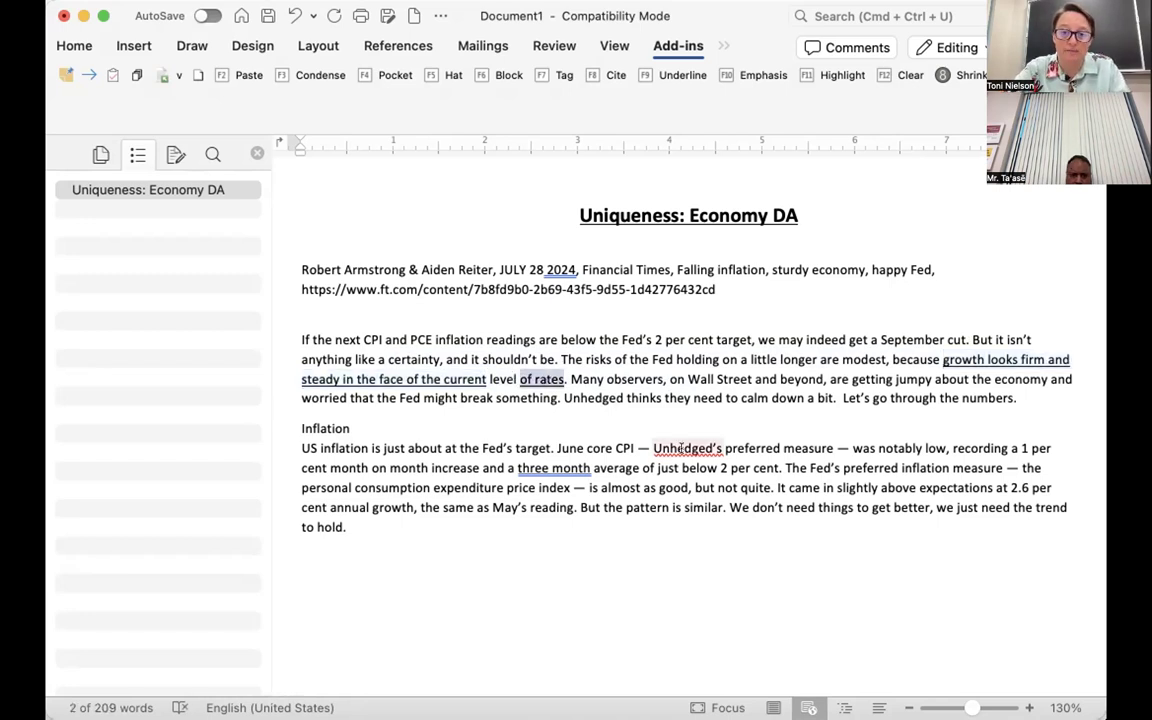
pyautogui.click(842, 398)
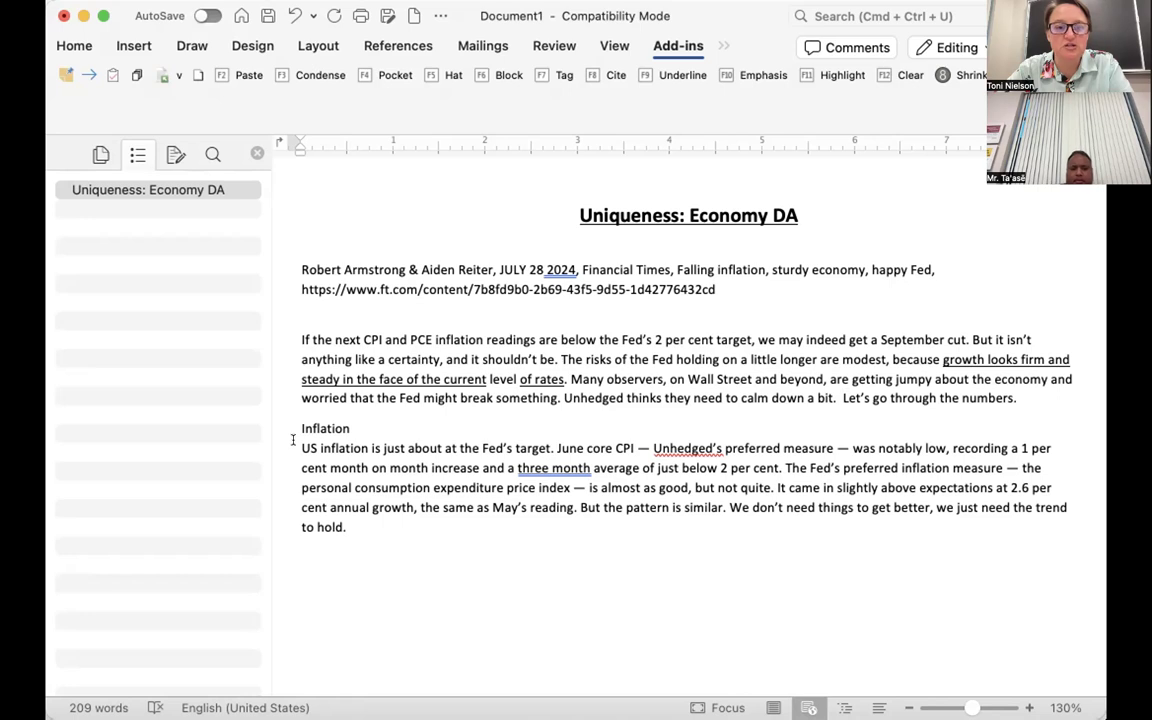
pyautogui.moveTo(300, 447); pyautogui.dragTo(529, 453)
pyautogui.press('F9')
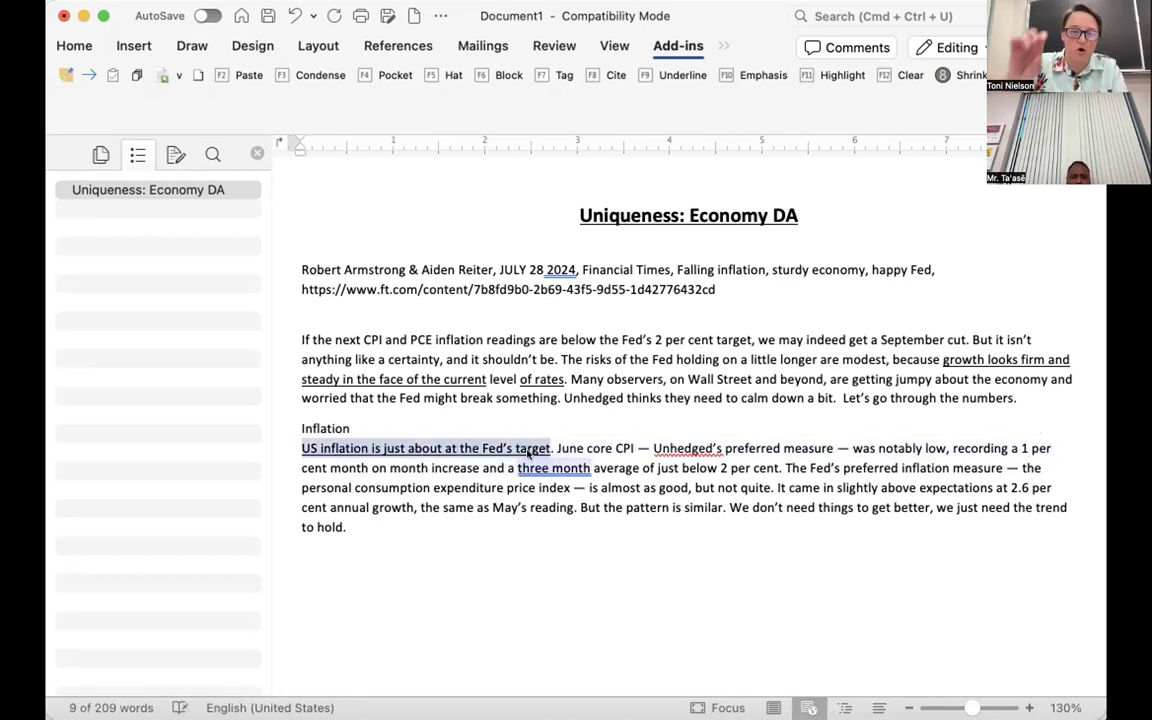
pyautogui.click(684, 543)
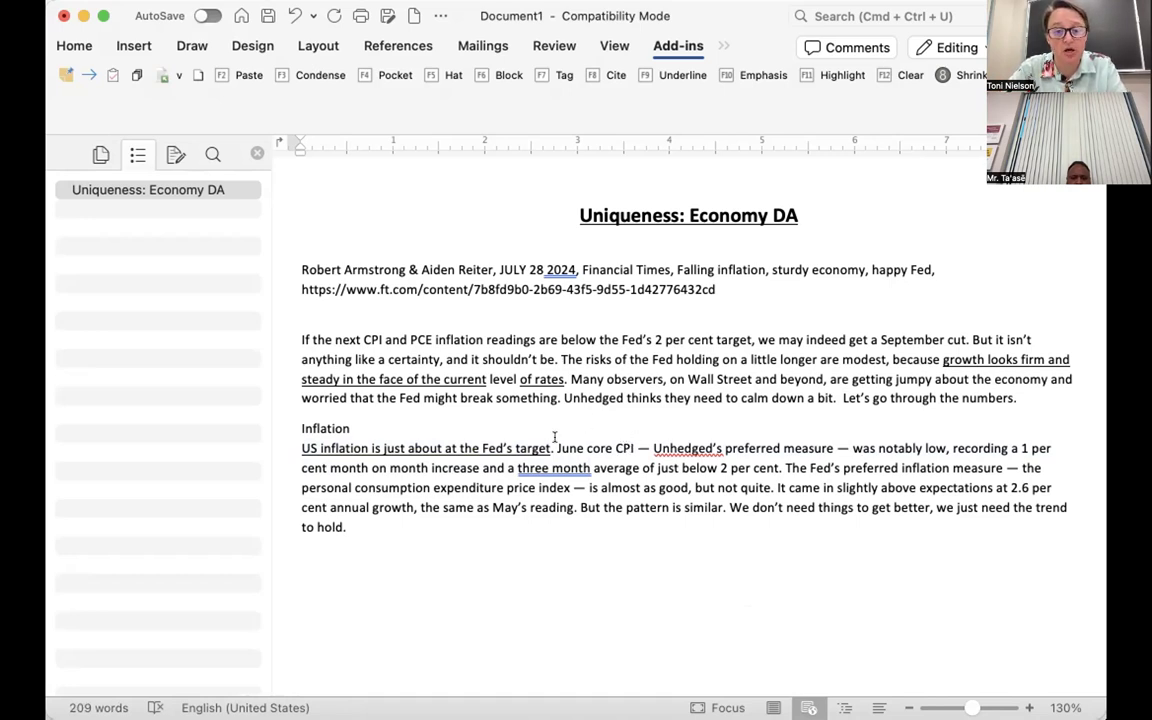
# Apply the Underline style to "June core CPI" and "was notably low" in the Inflation paragraph.
pyautogui.moveTo(556, 448); pyautogui.dragTo(622, 449)
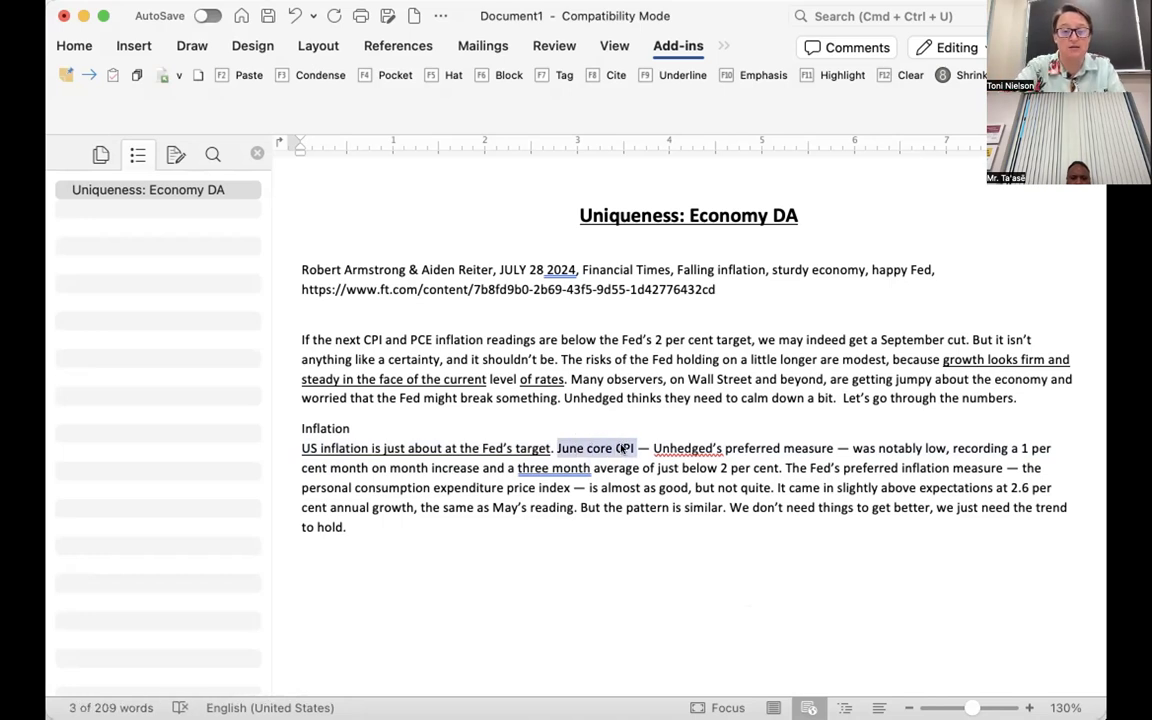
pyautogui.moveTo(852, 448); pyautogui.dragTo(932, 448)
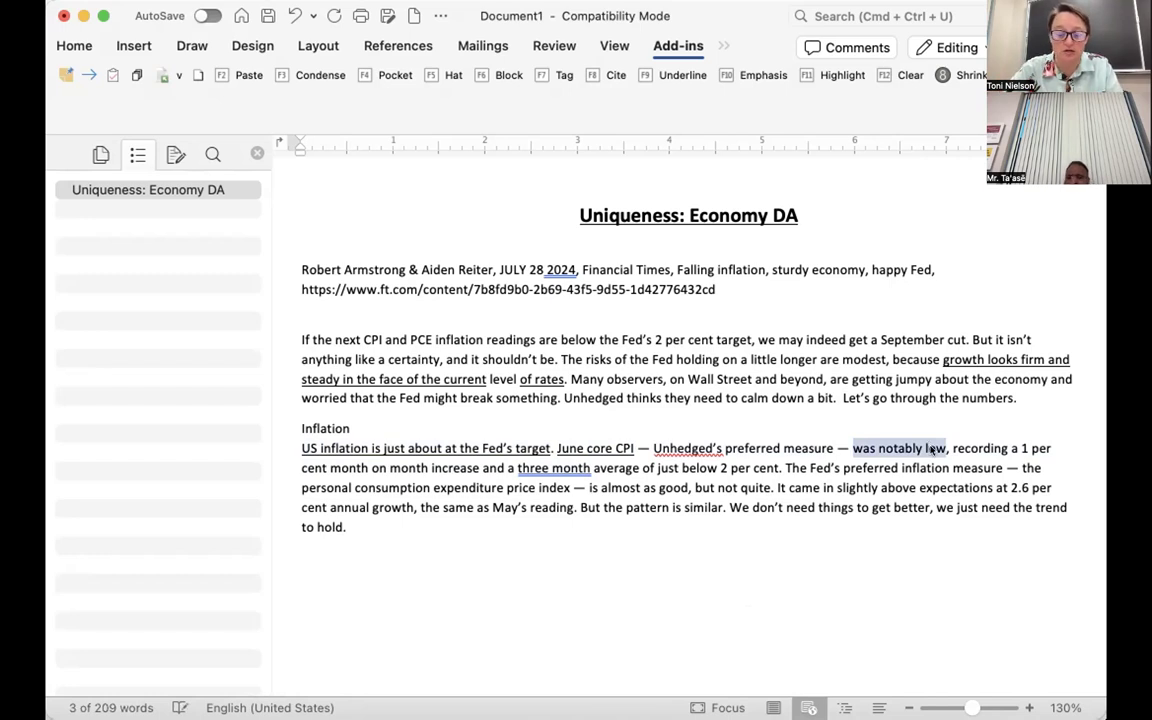
pyautogui.write('u')
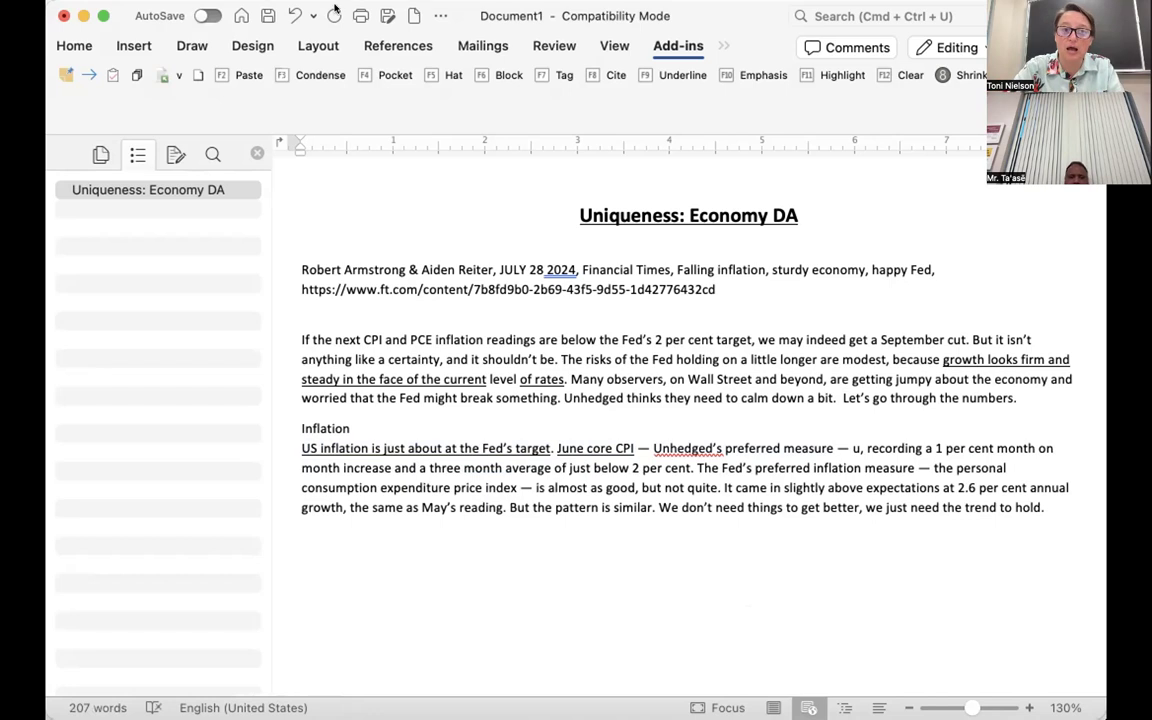
pyautogui.click(296, 15)
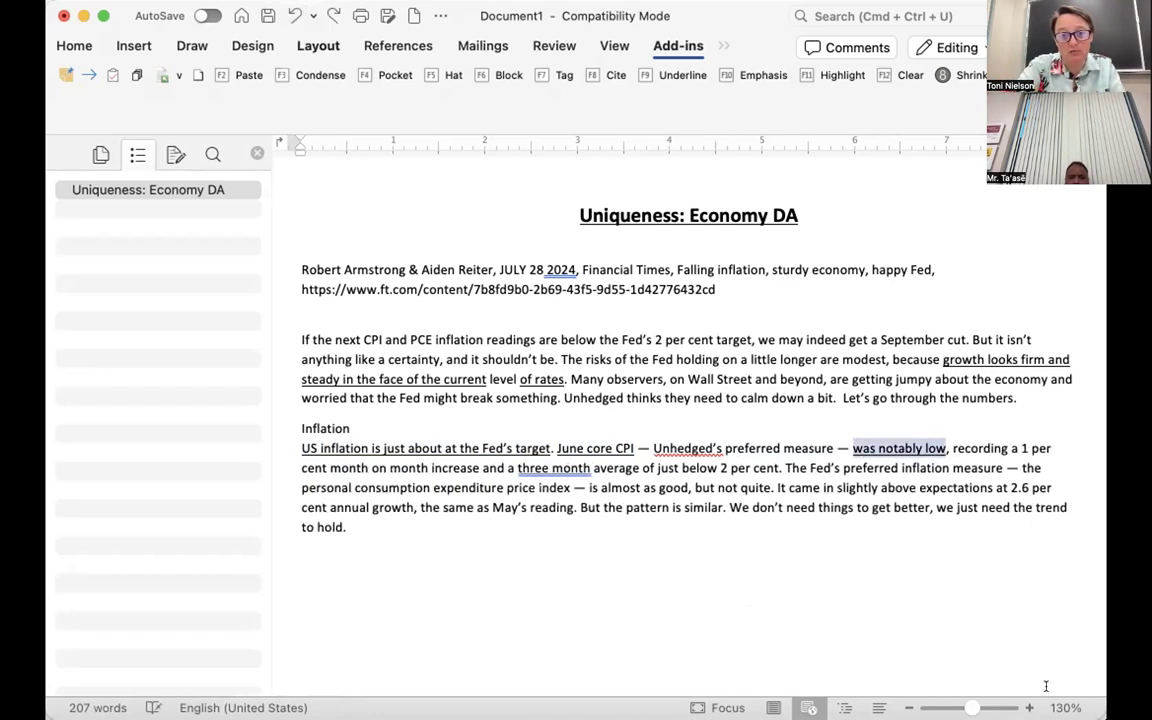
pyautogui.click(858, 484)
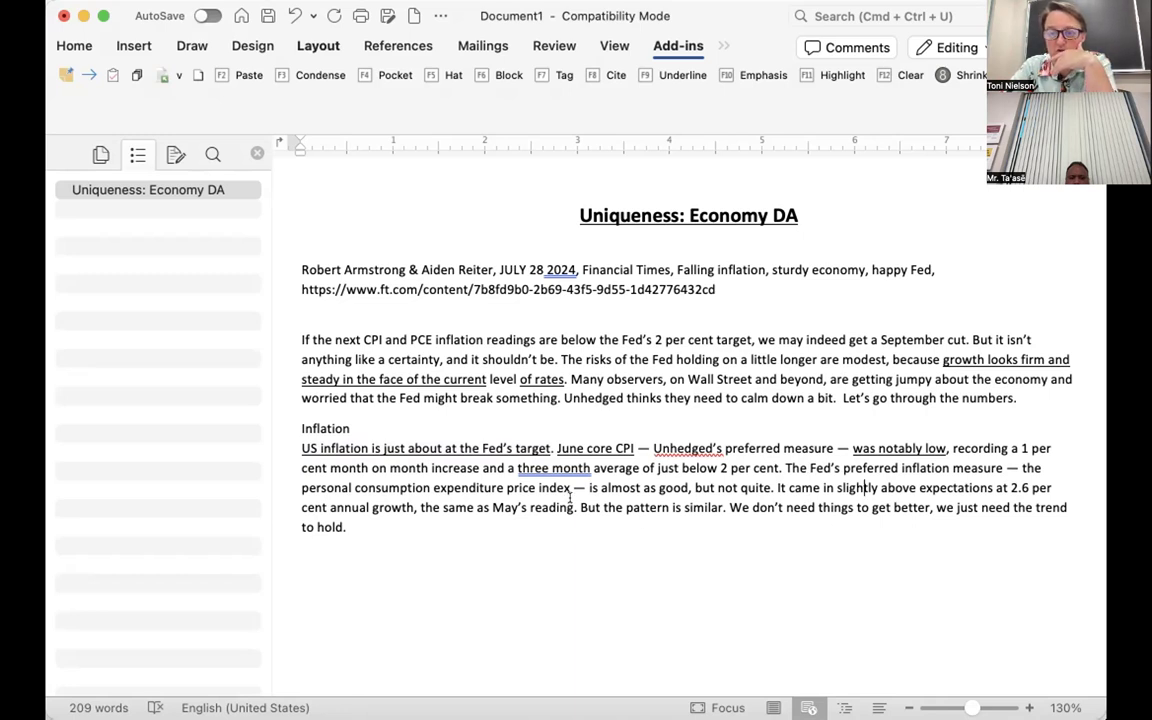
# Apply the Underline style to the passage from "The Fed's preferred inflation measure" through "is almost as good".
pyautogui.moveTo(786, 468); pyautogui.dragTo(653, 486)
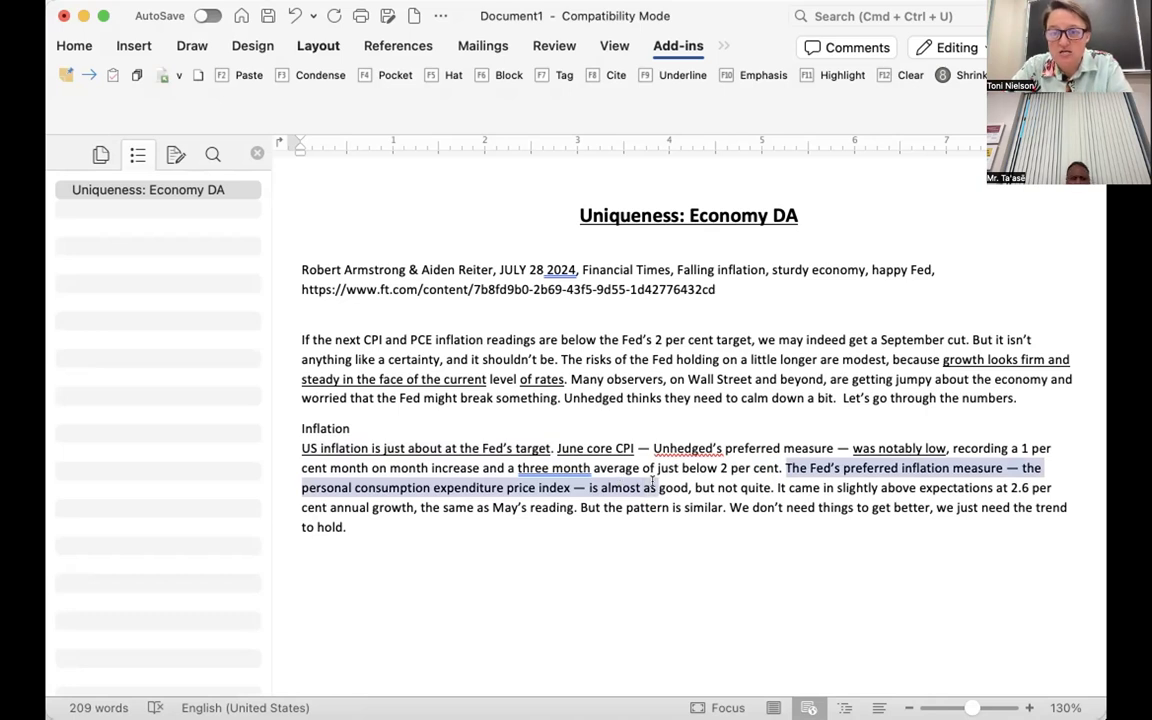
pyautogui.moveTo(653, 486); pyautogui.dragTo(683, 486)
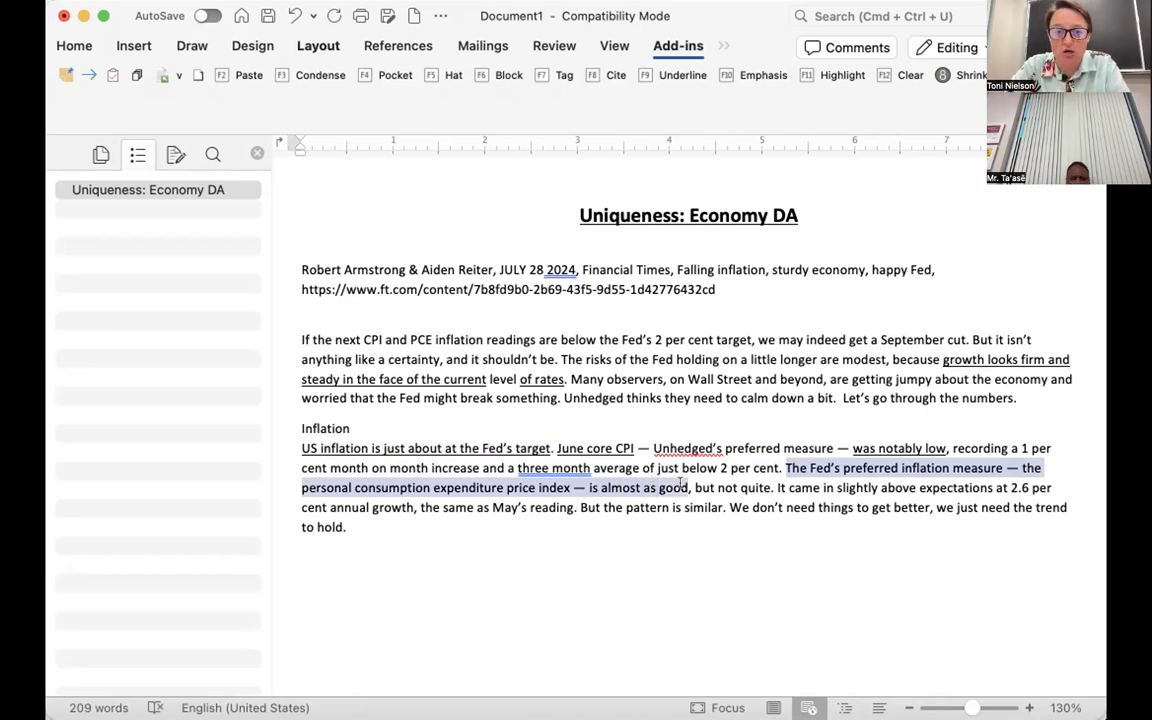
pyautogui.press('F9')
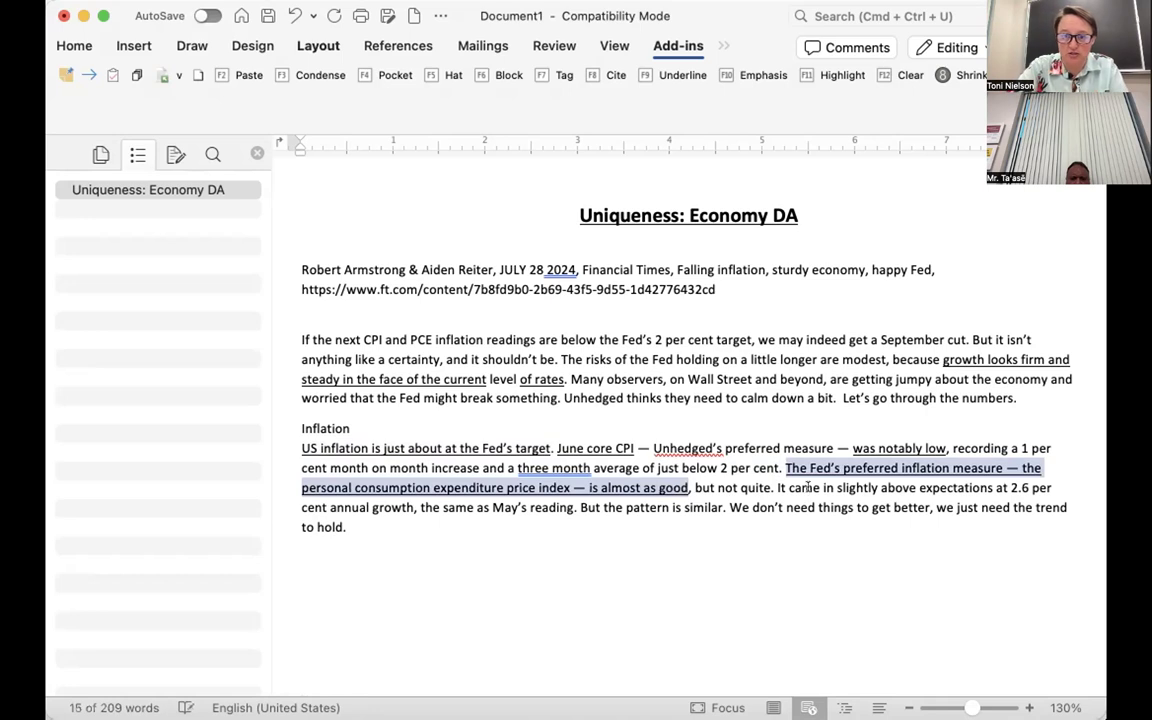
pyautogui.click(810, 487)
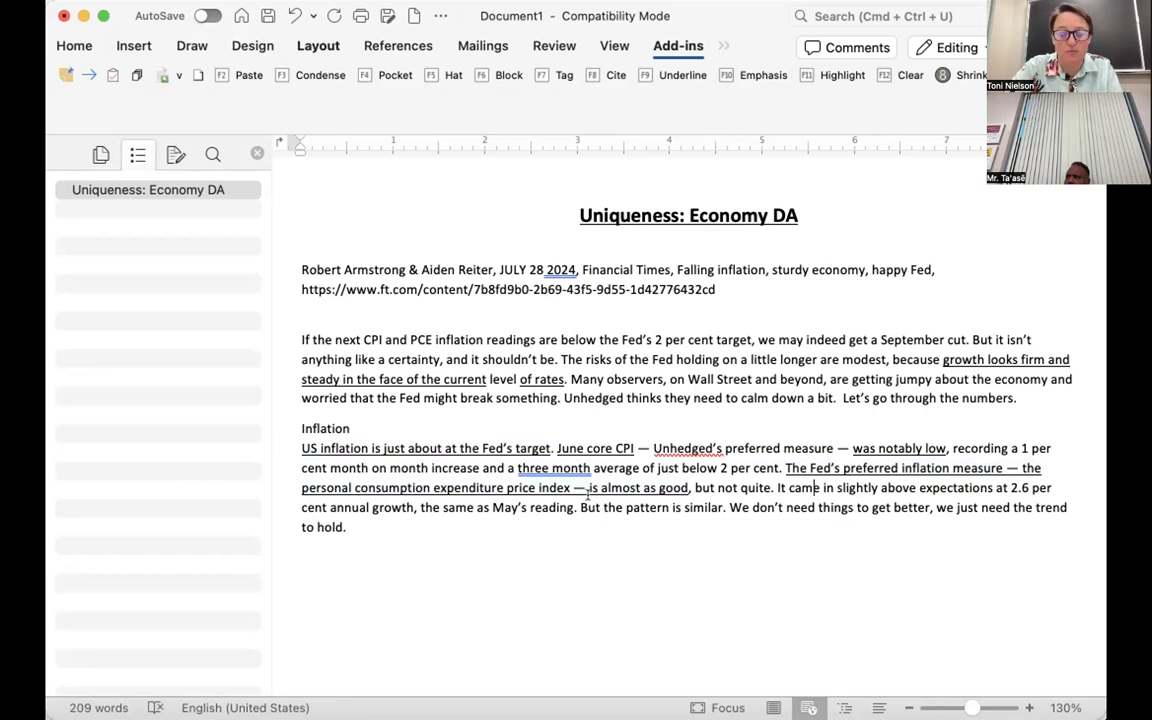
# Underline "the pattern is similar" and "we just need the trend to hold" at the end of the Inflation paragraph.
pyautogui.moveTo(604, 507); pyautogui.dragTo(705, 509)
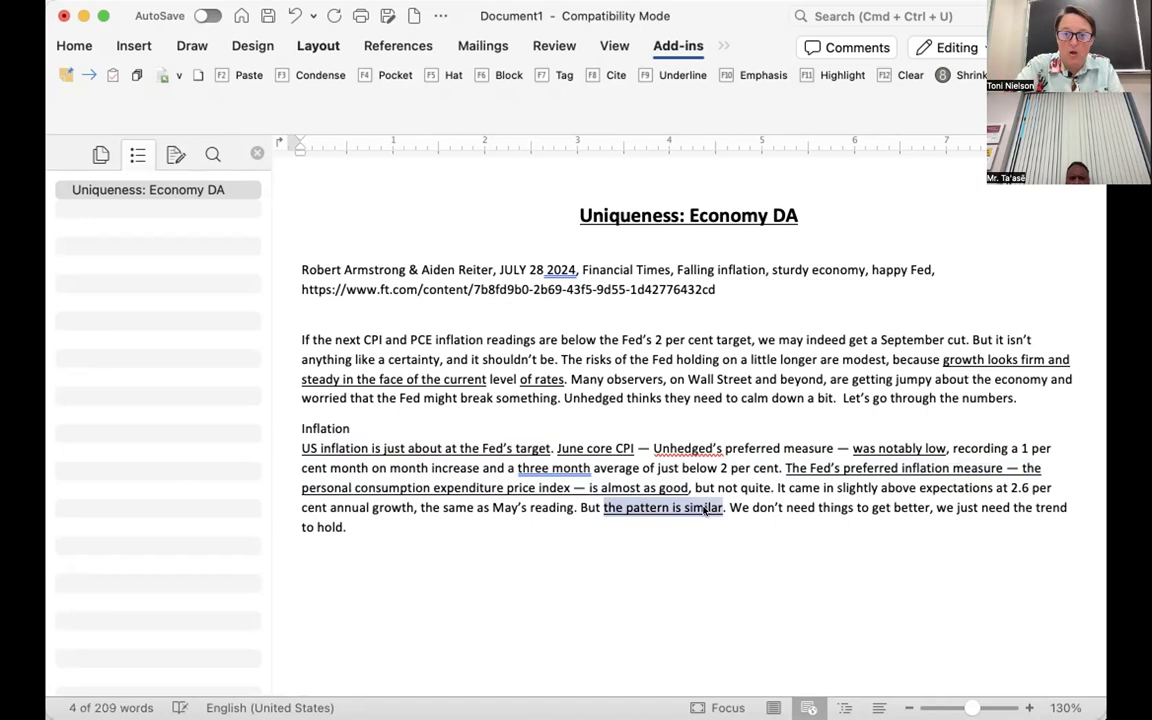
pyautogui.click(951, 507)
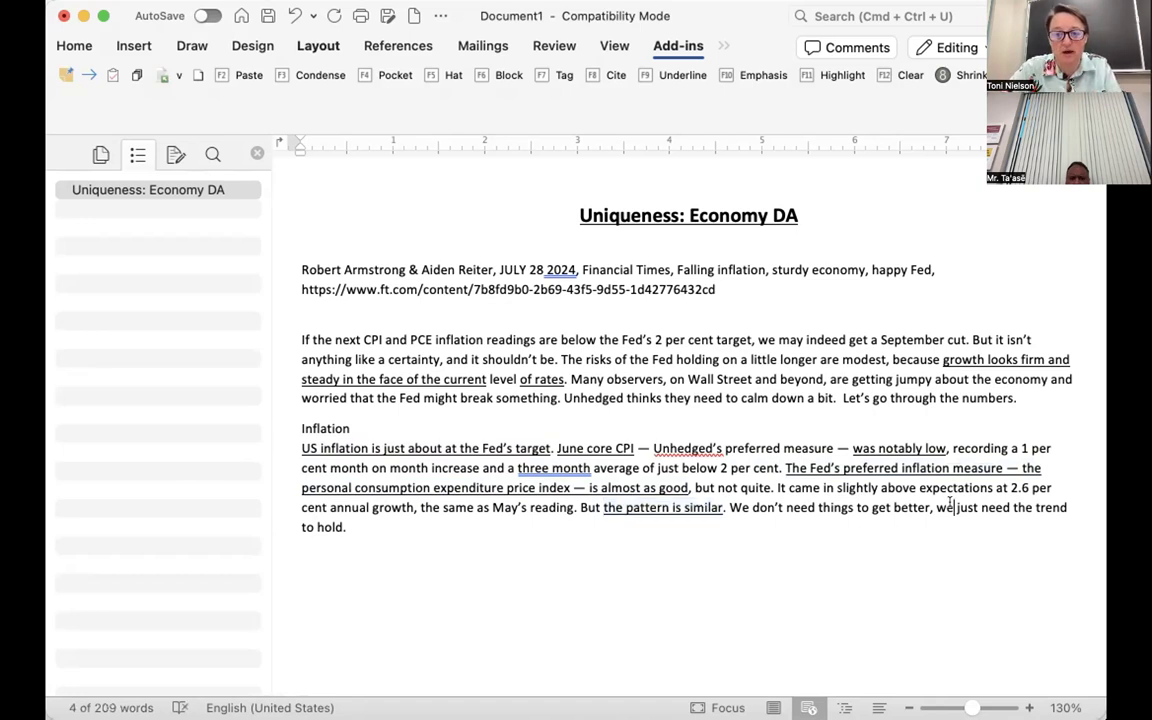
pyautogui.moveTo(935, 506); pyautogui.dragTo(338, 516)
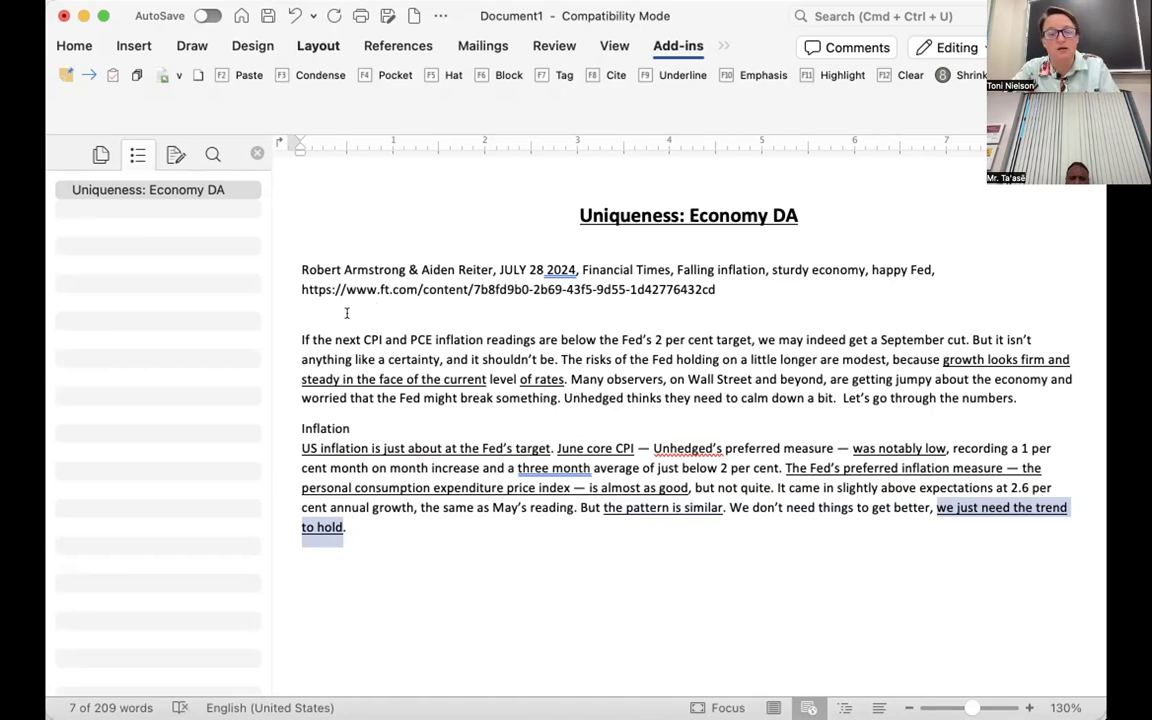
pyautogui.click(303, 319)
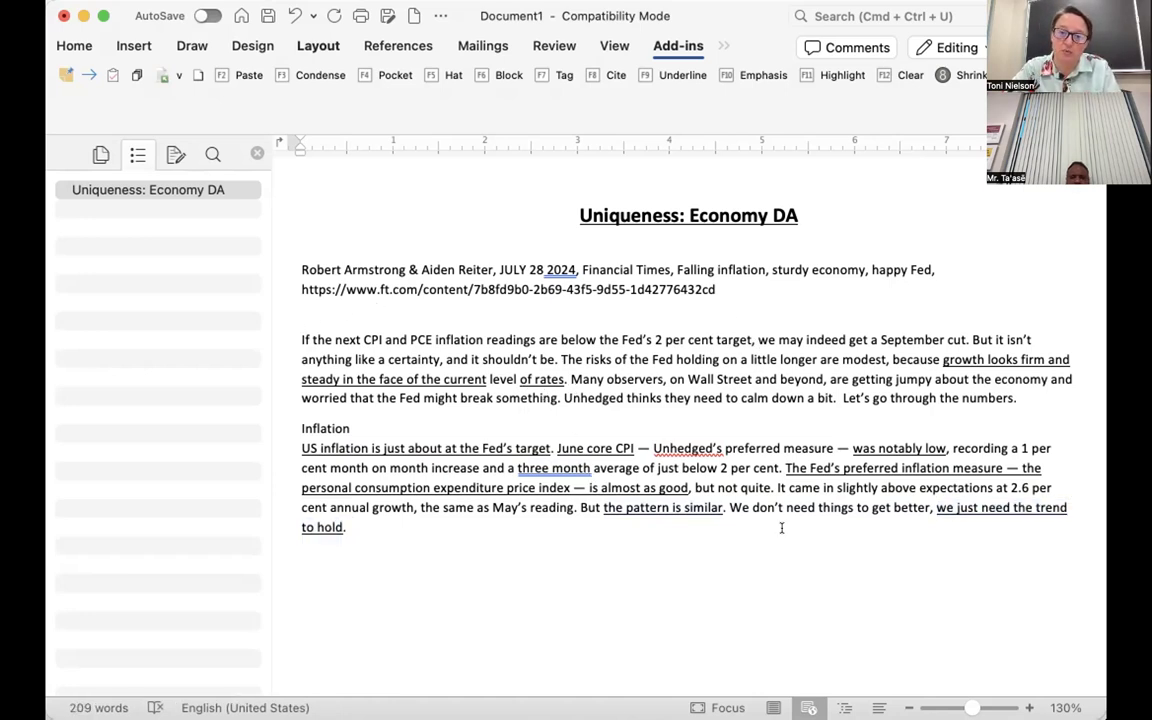